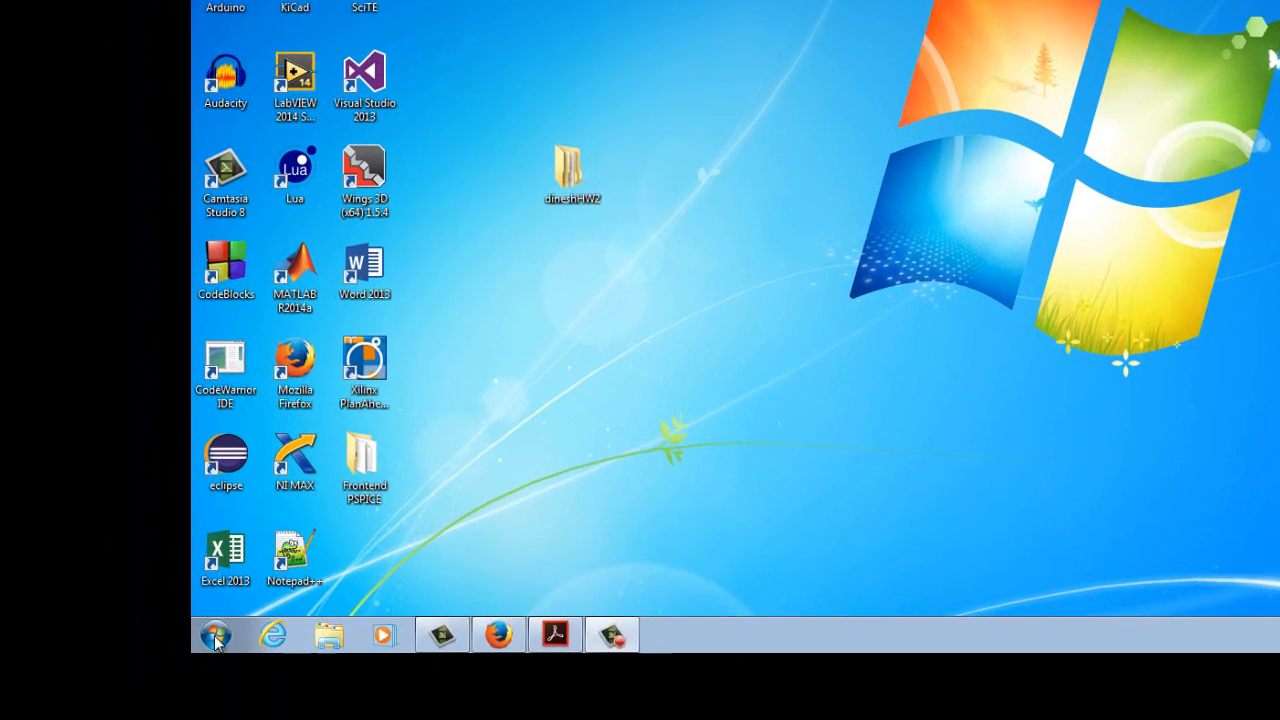
- Launch Project Manager from the Cadence Release 16.6 programs and maximize its window
left_click(117, 701)
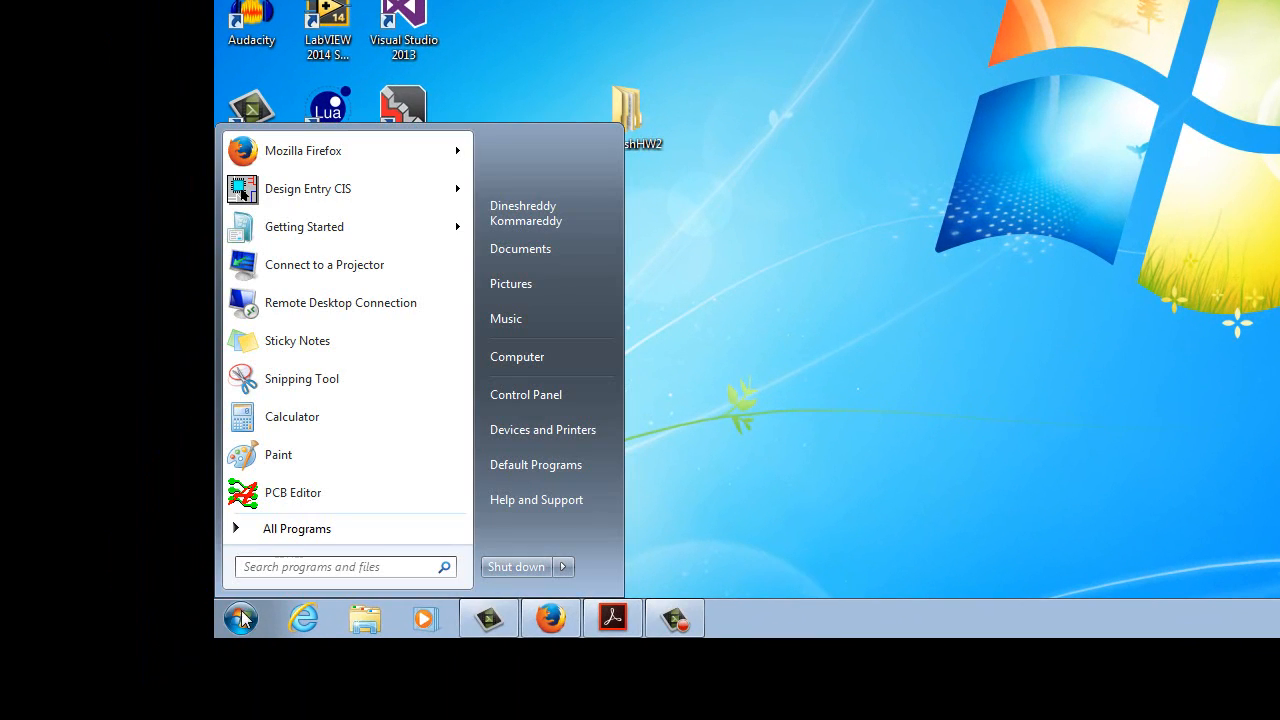
left_click(271, 529)
left_click(271, 529)
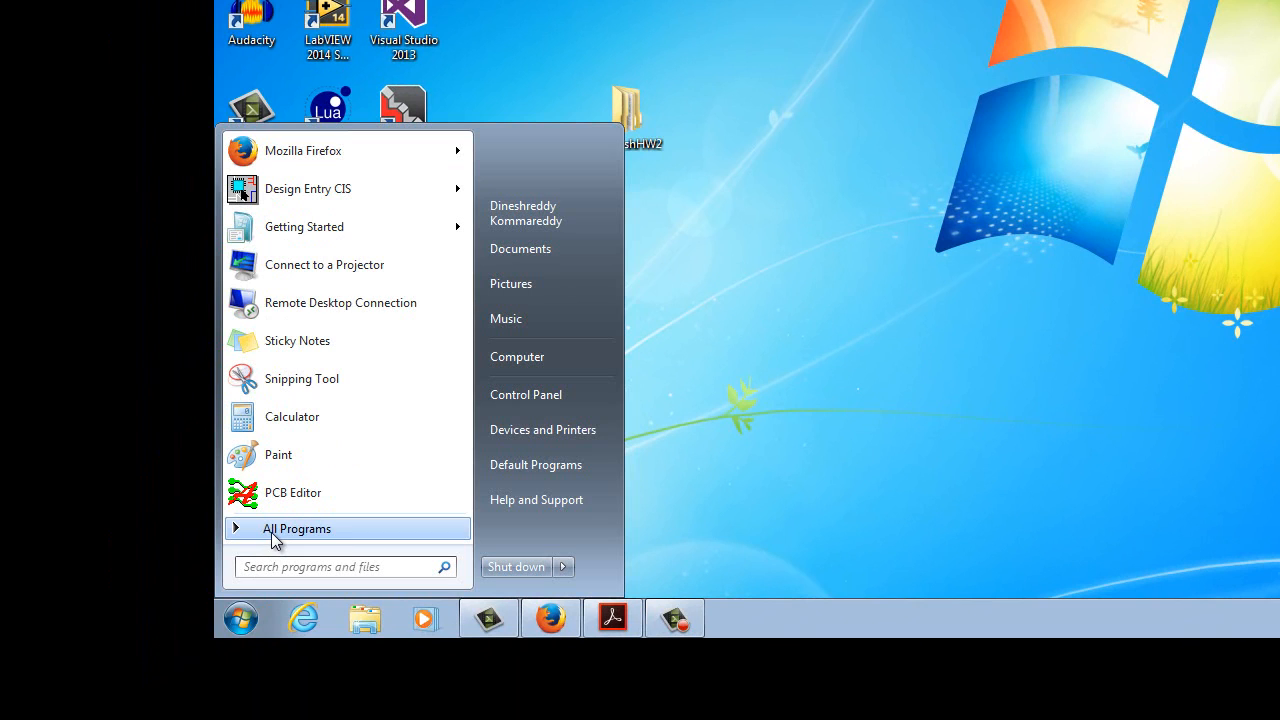
left_click(271, 529)
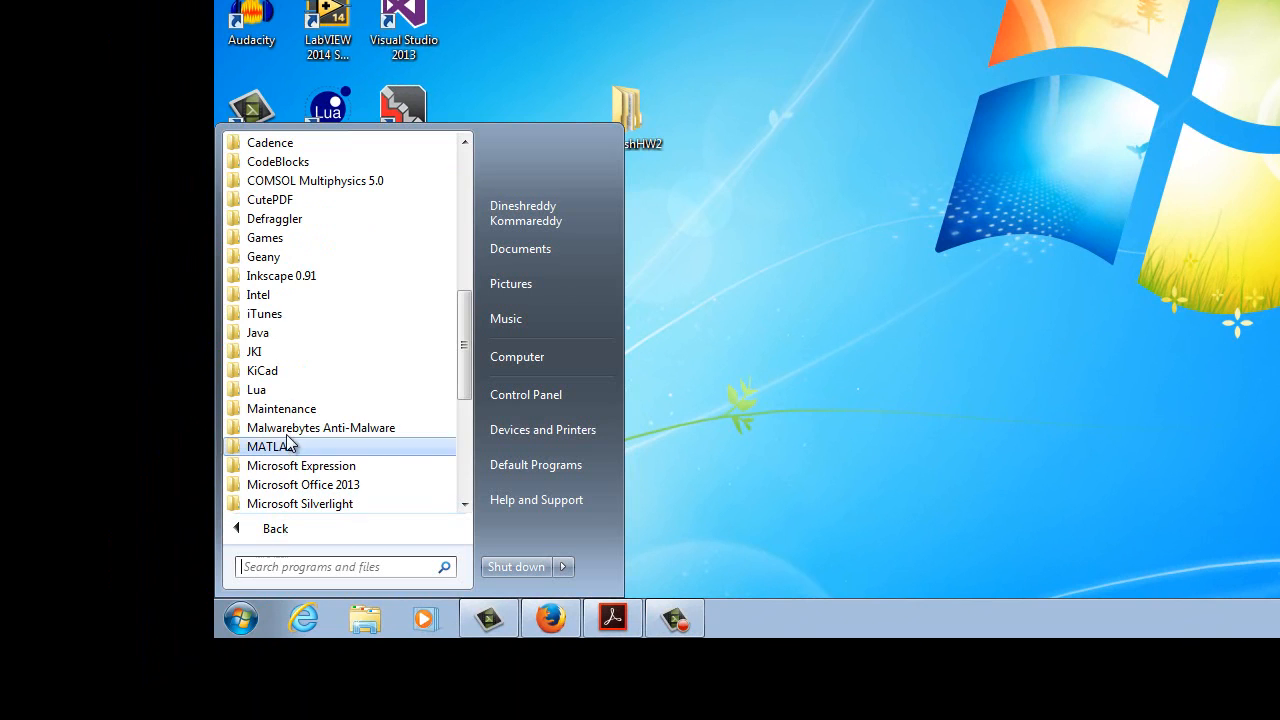
left_click(272, 146)
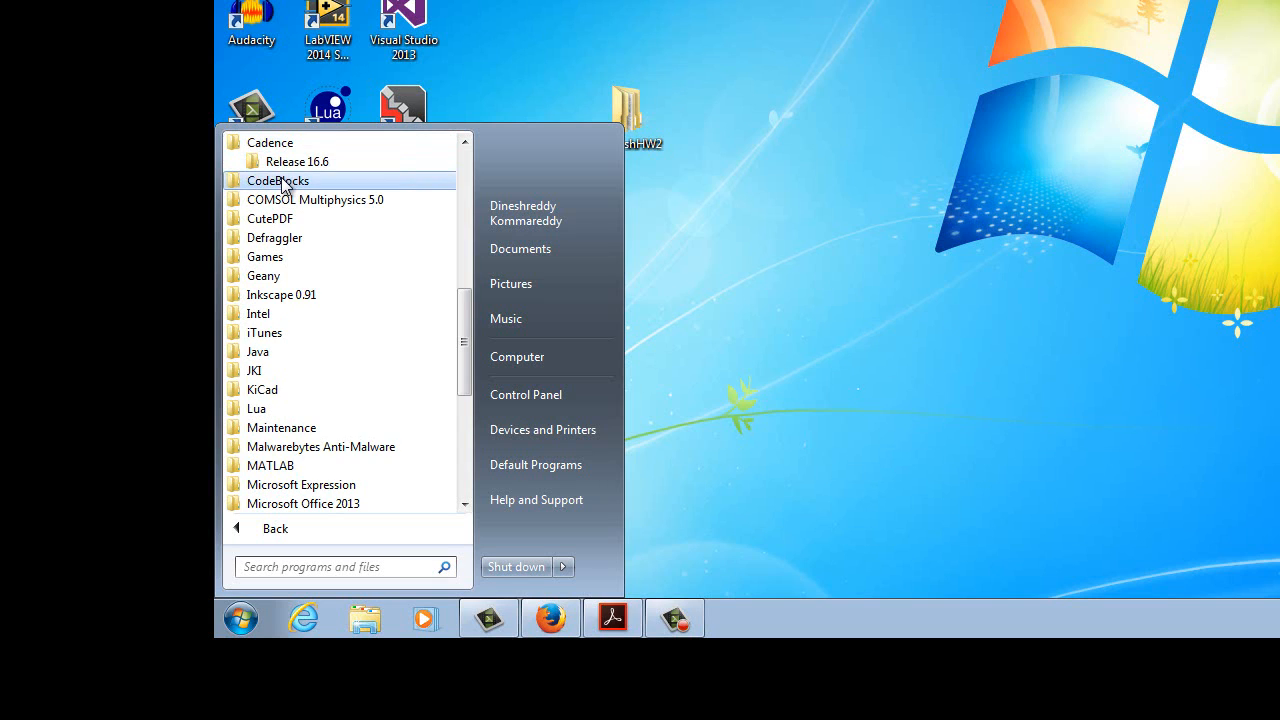
left_click(288, 163)
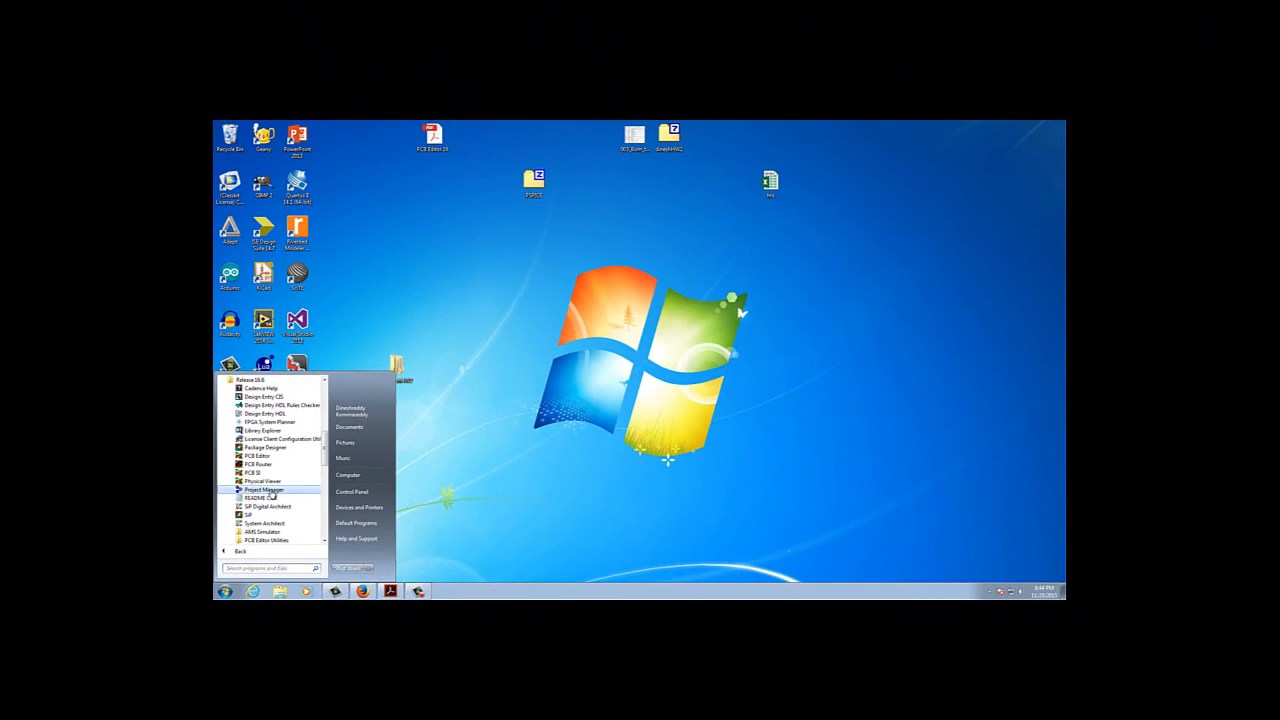
left_click(340, 398)
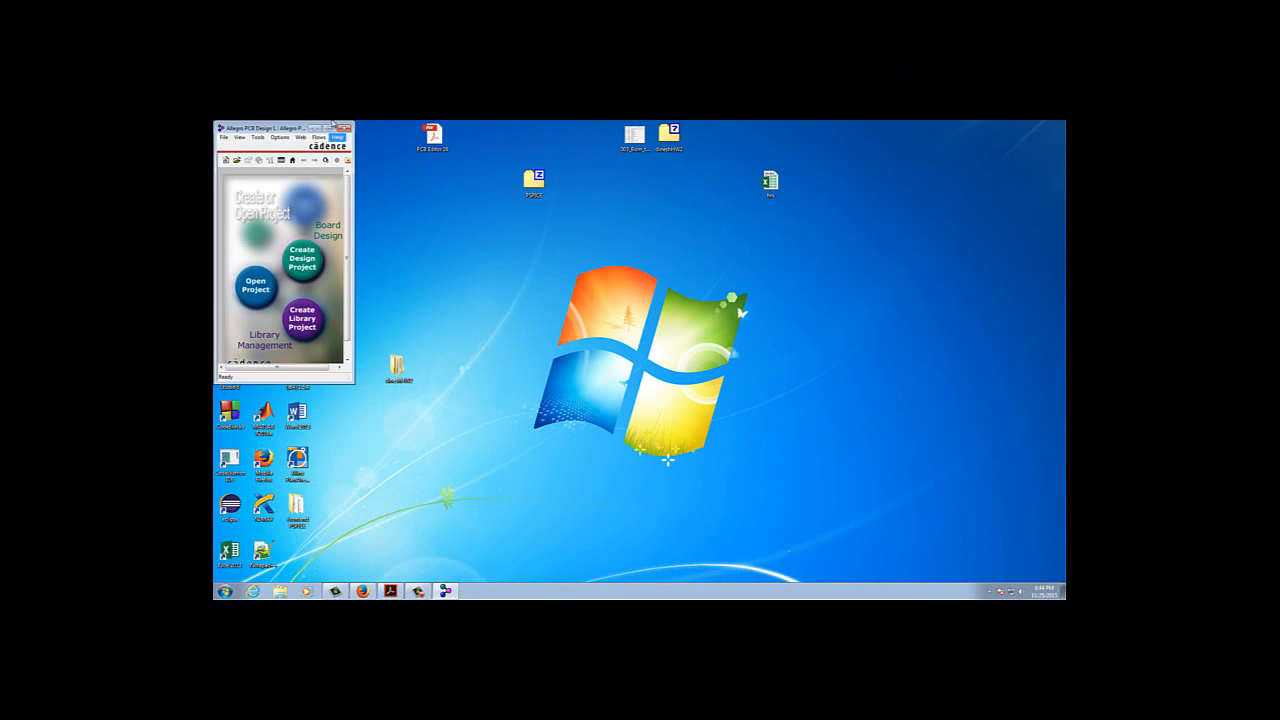
left_click(330, 130)
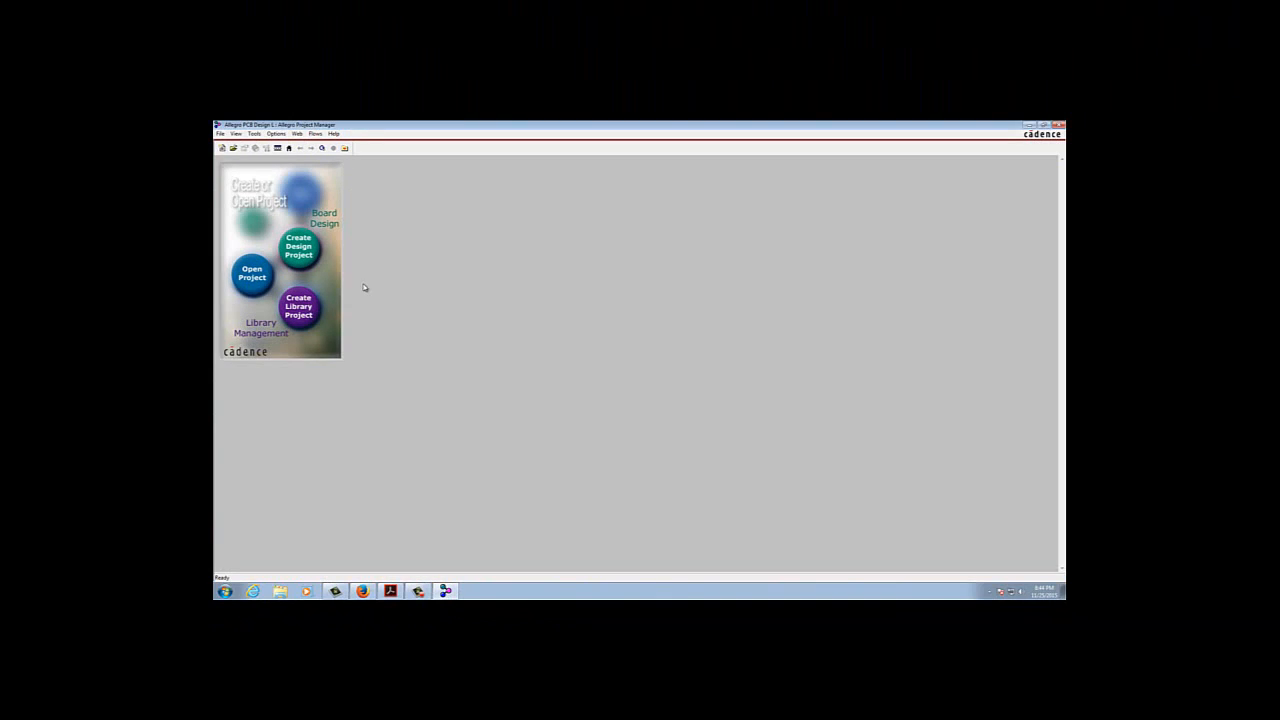
- Open project1.cpm from the project1 folder inside PCB_Designer and maximize the project window
left_click(252, 278)
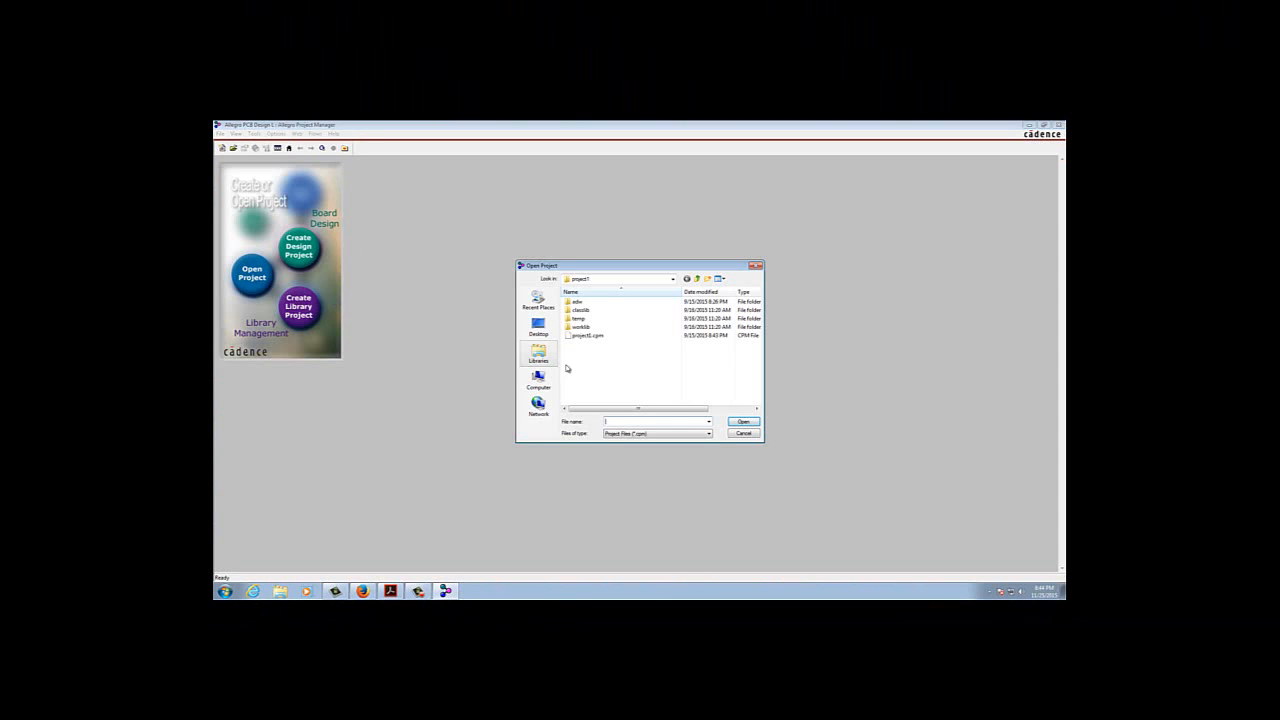
left_click(673, 280)
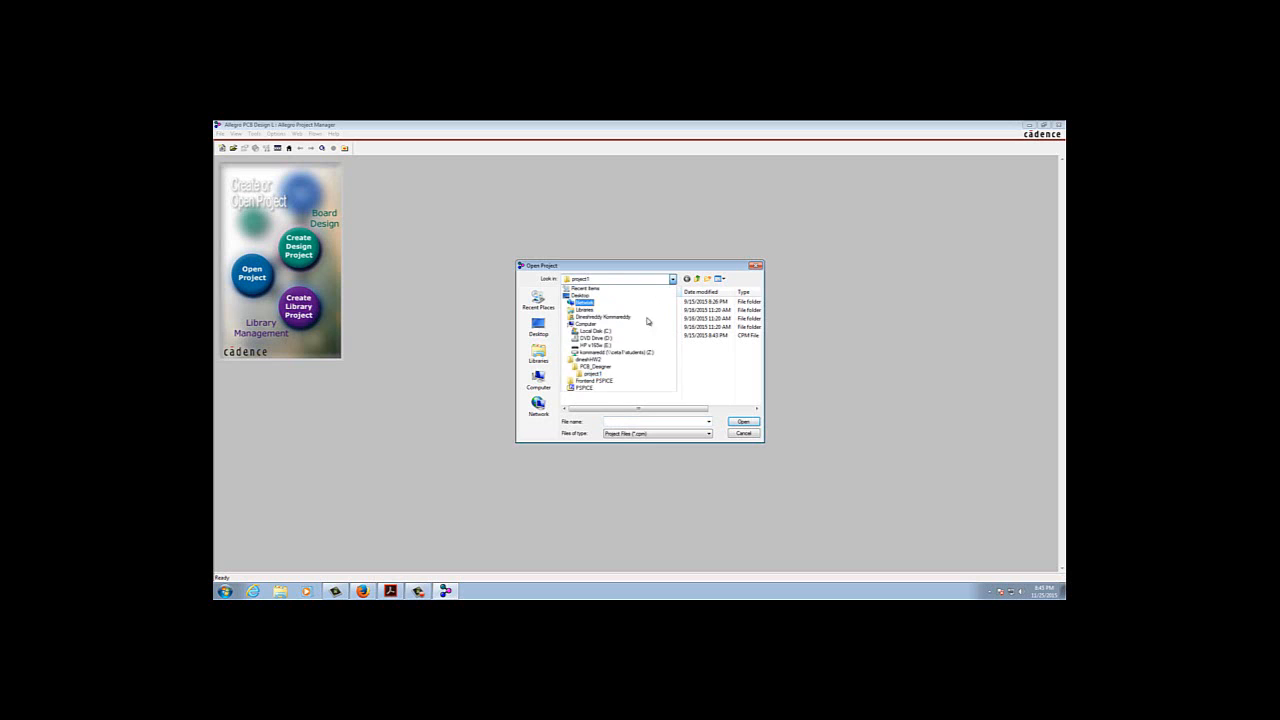
left_click(595, 367)
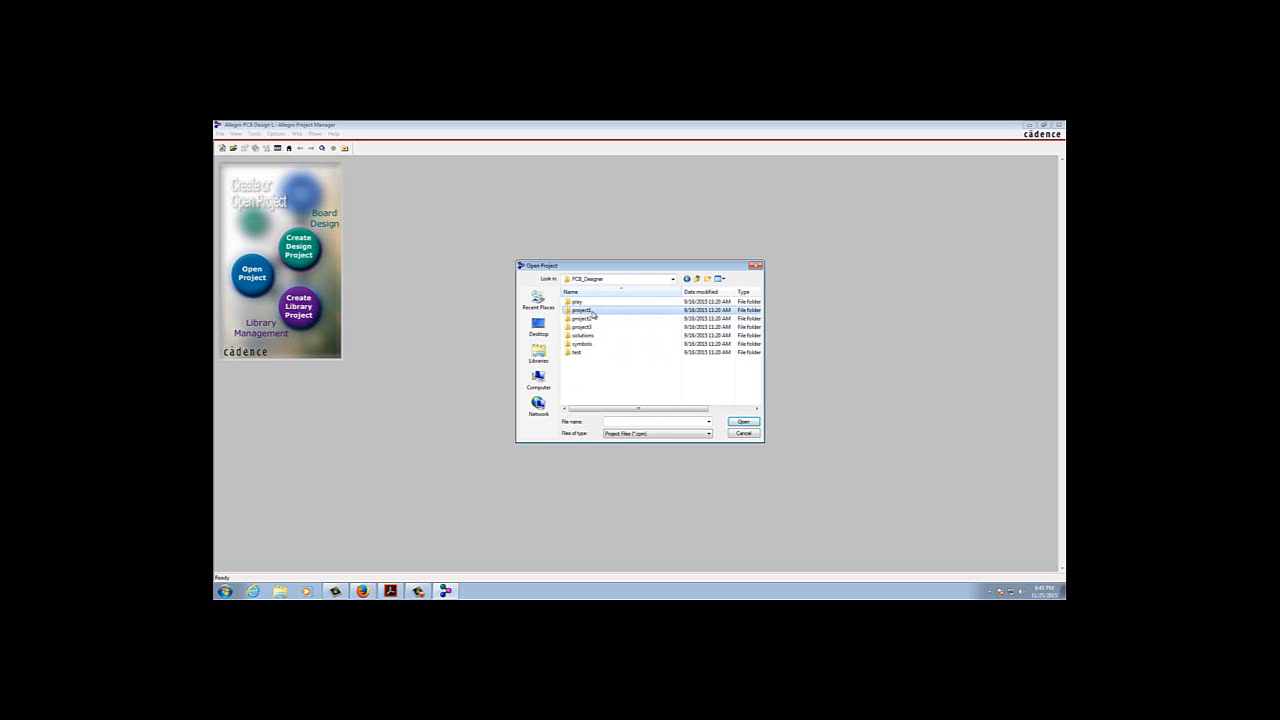
double_click(582, 310)
left_click(590, 336)
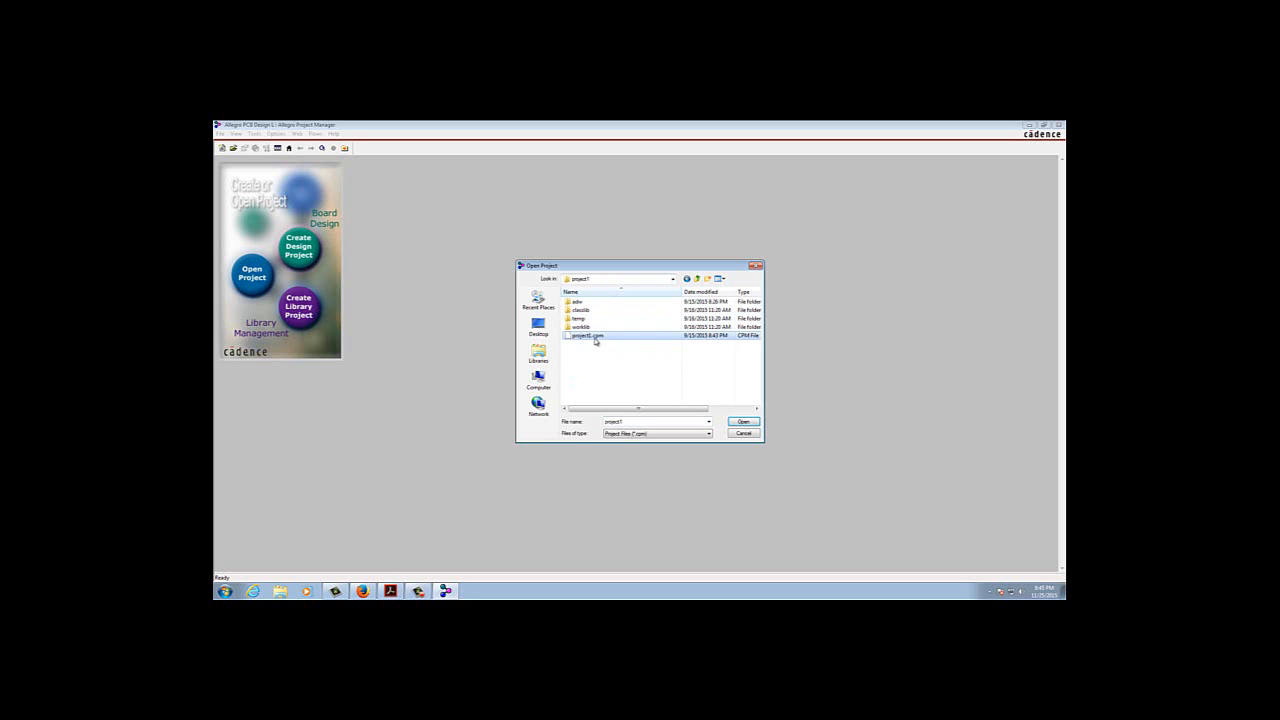
left_click(743, 422)
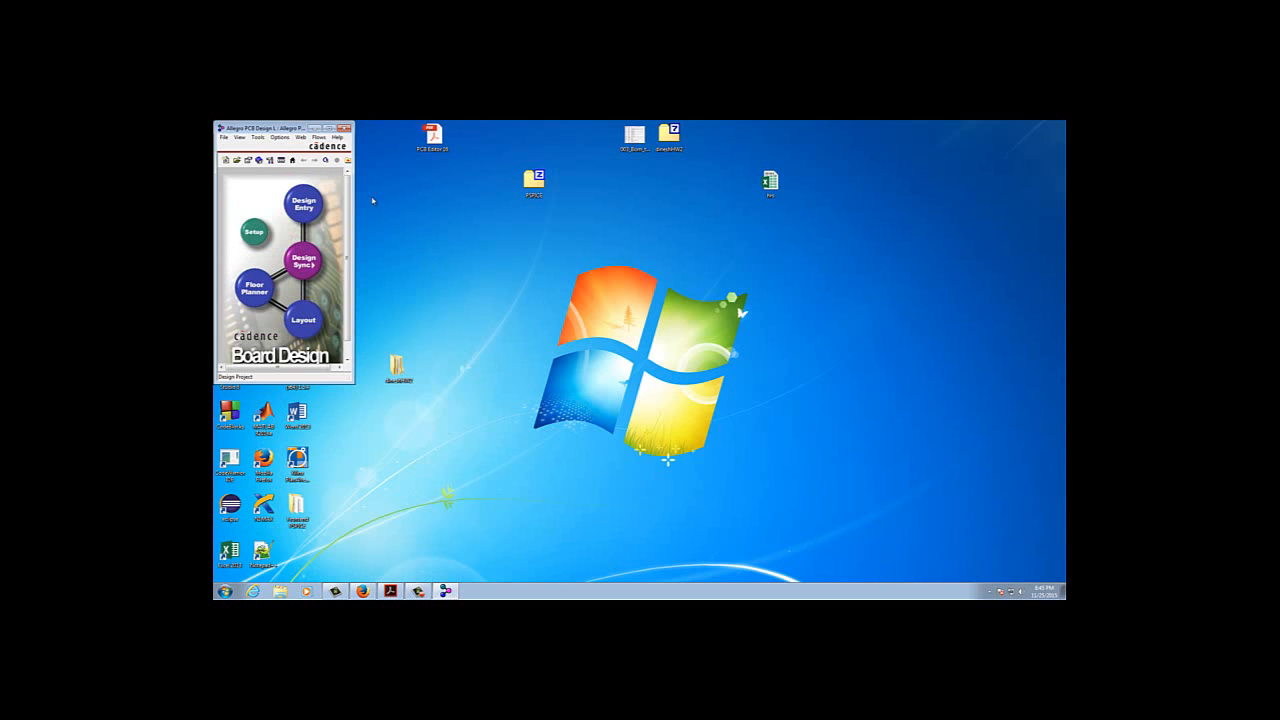
left_click(329, 128)
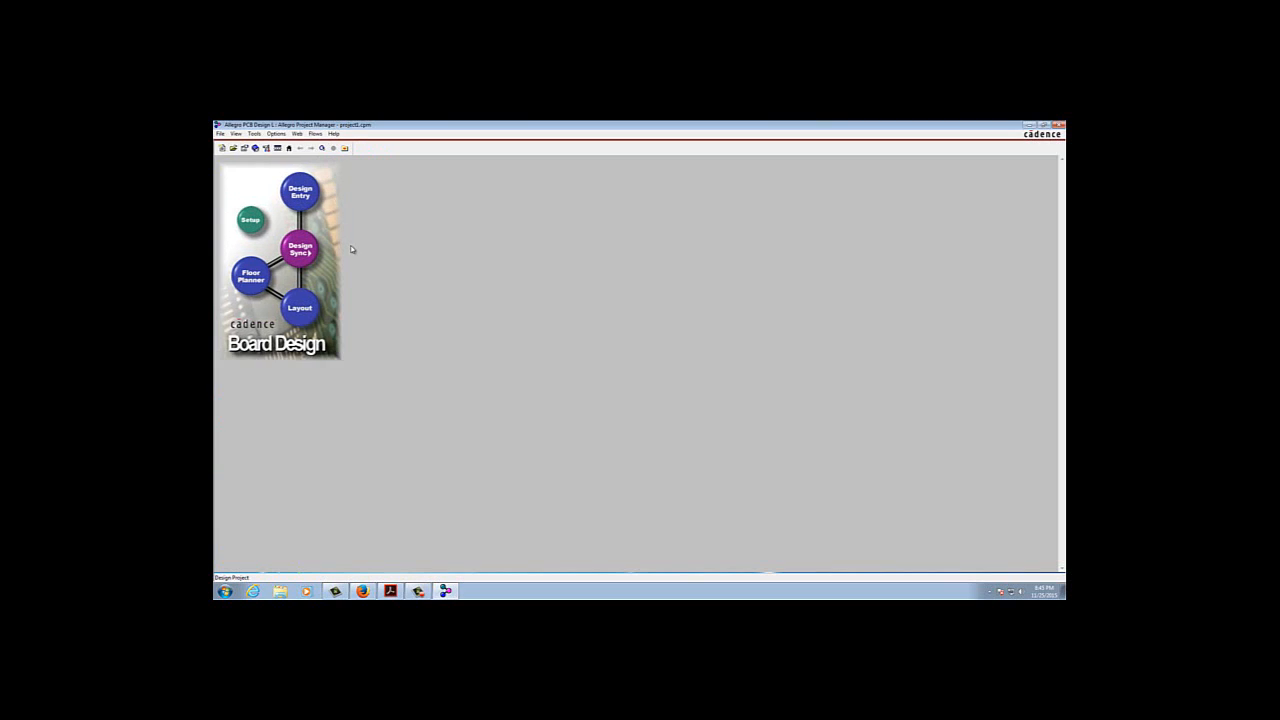
- Open the project's root schematic in Design Entry and inspect it at different magnifications
left_click(303, 197)
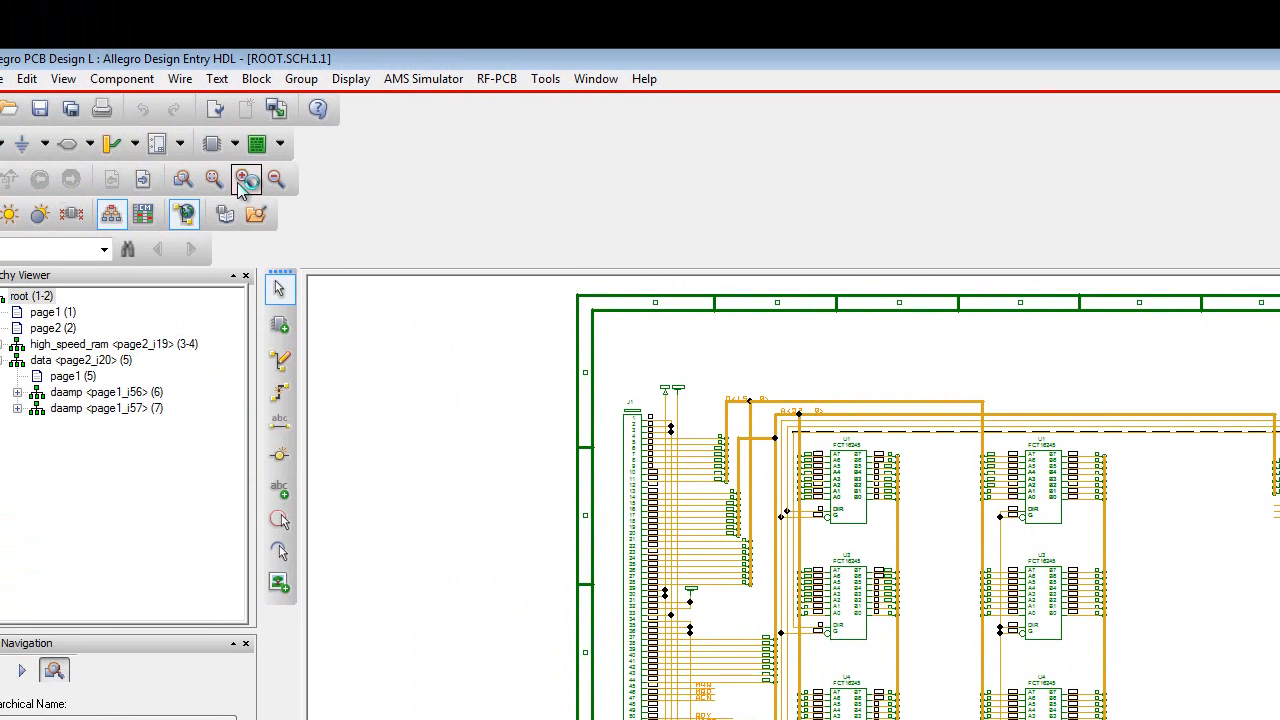
left_click(240, 182)
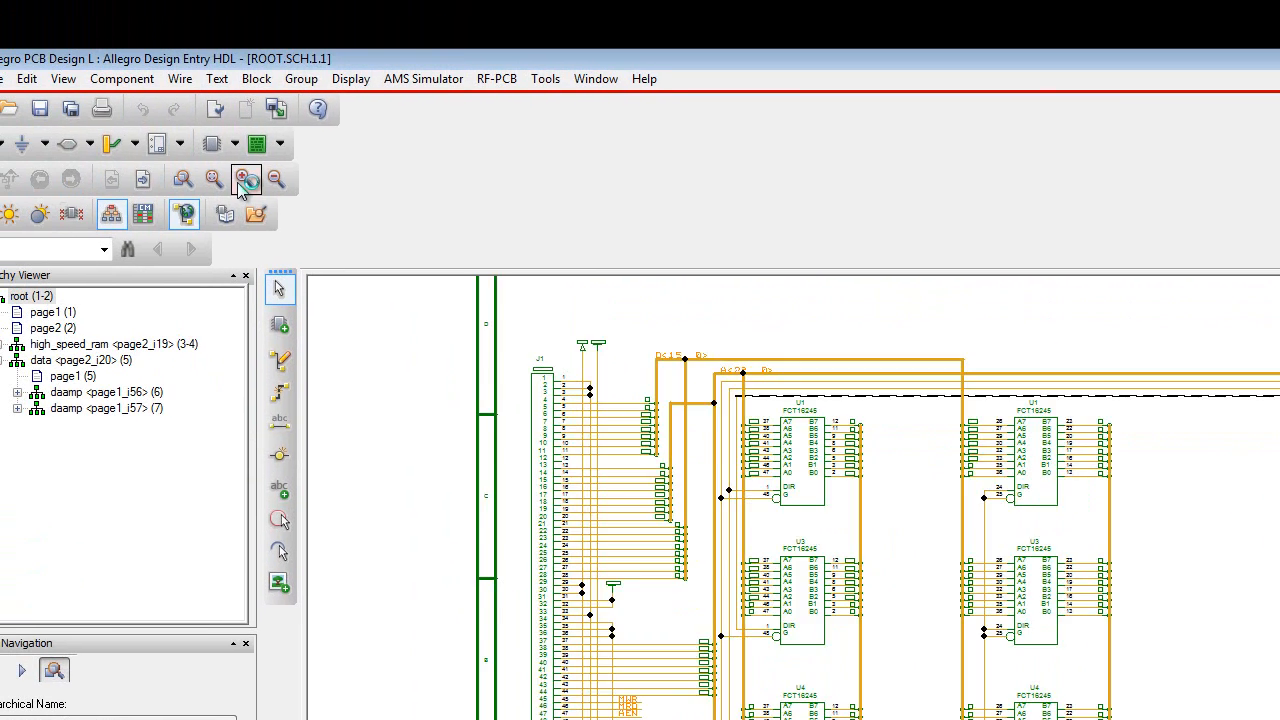
left_click(240, 182)
left_click(277, 180)
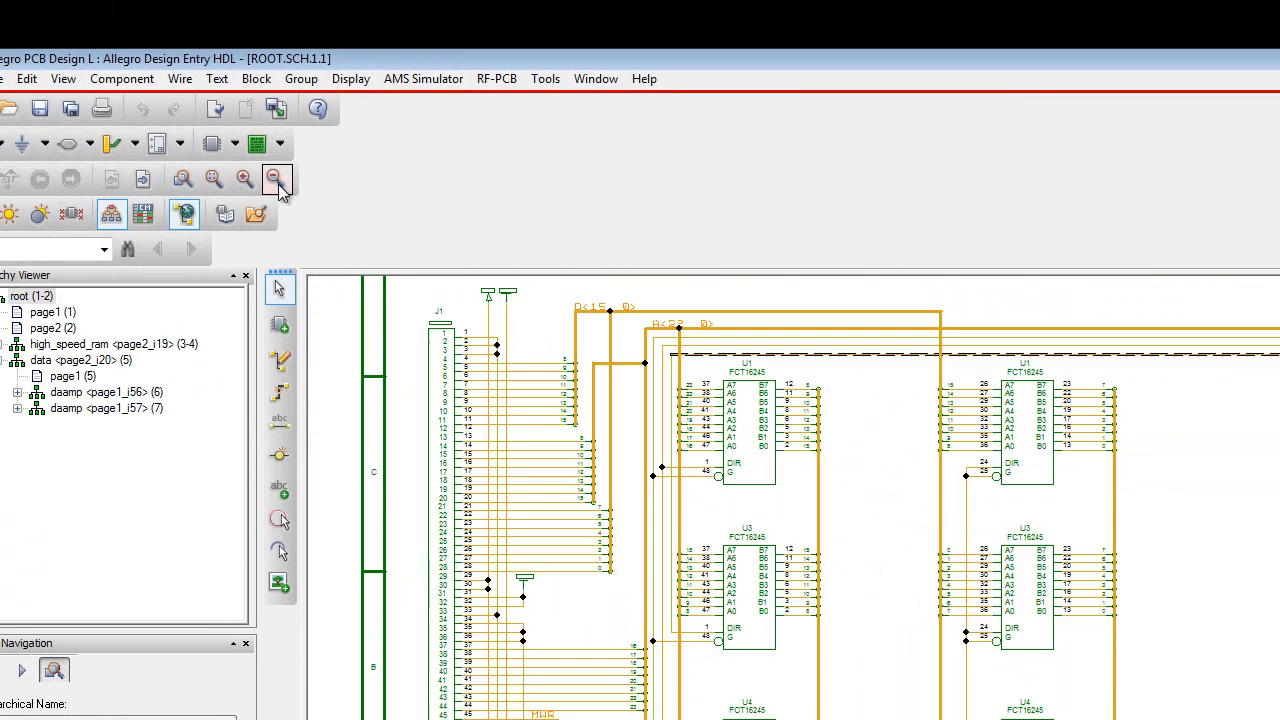
left_click(277, 182)
left_click(278, 184)
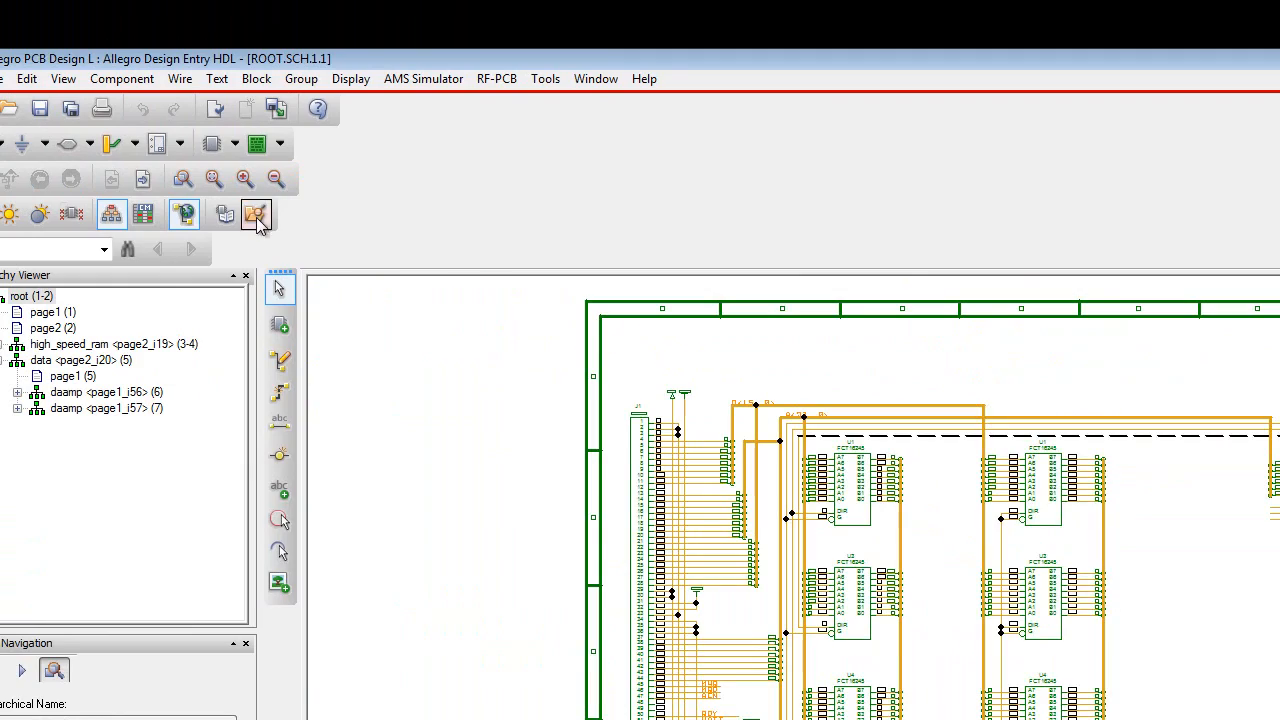
left_click(146, 182)
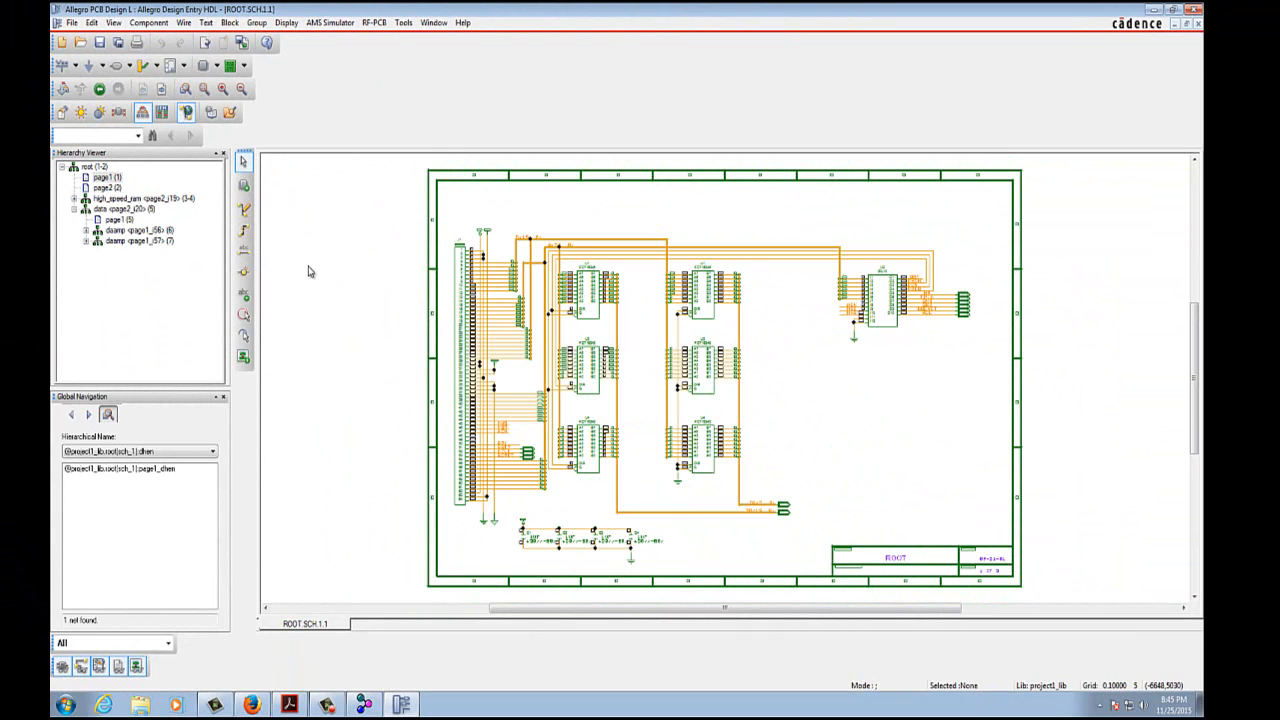
left_click(326, 705)
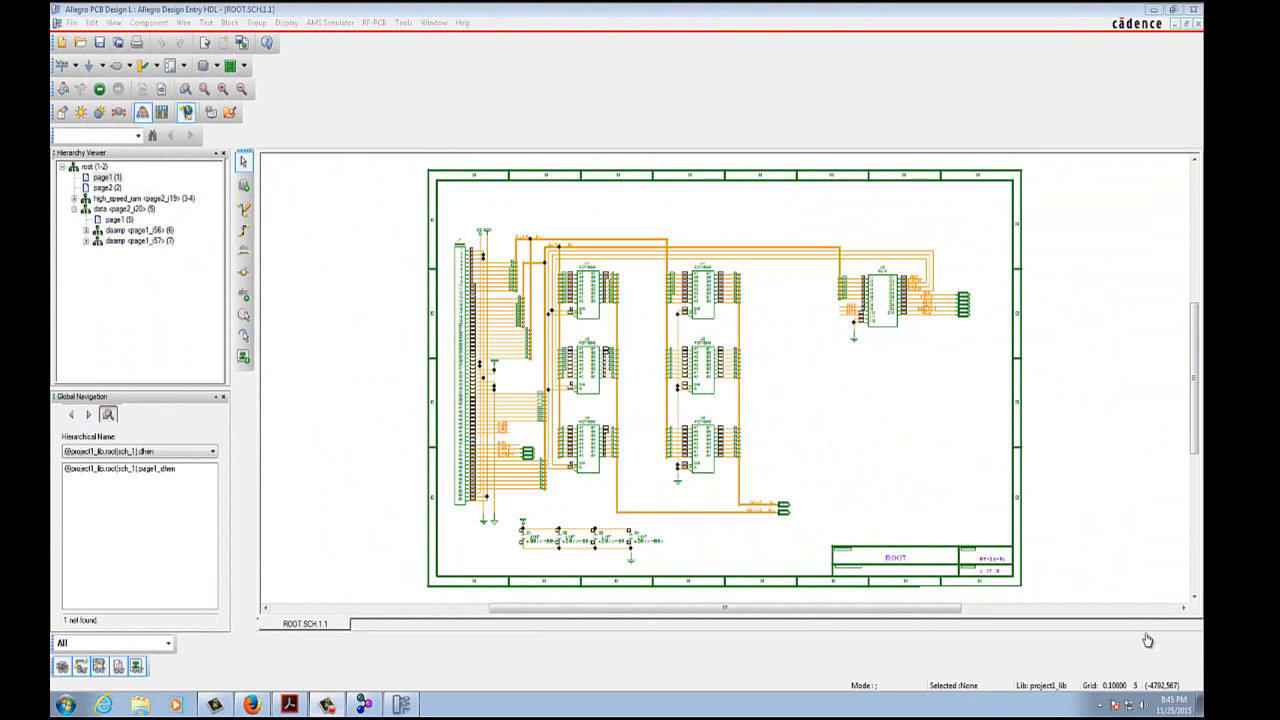
left_click(1145, 635)
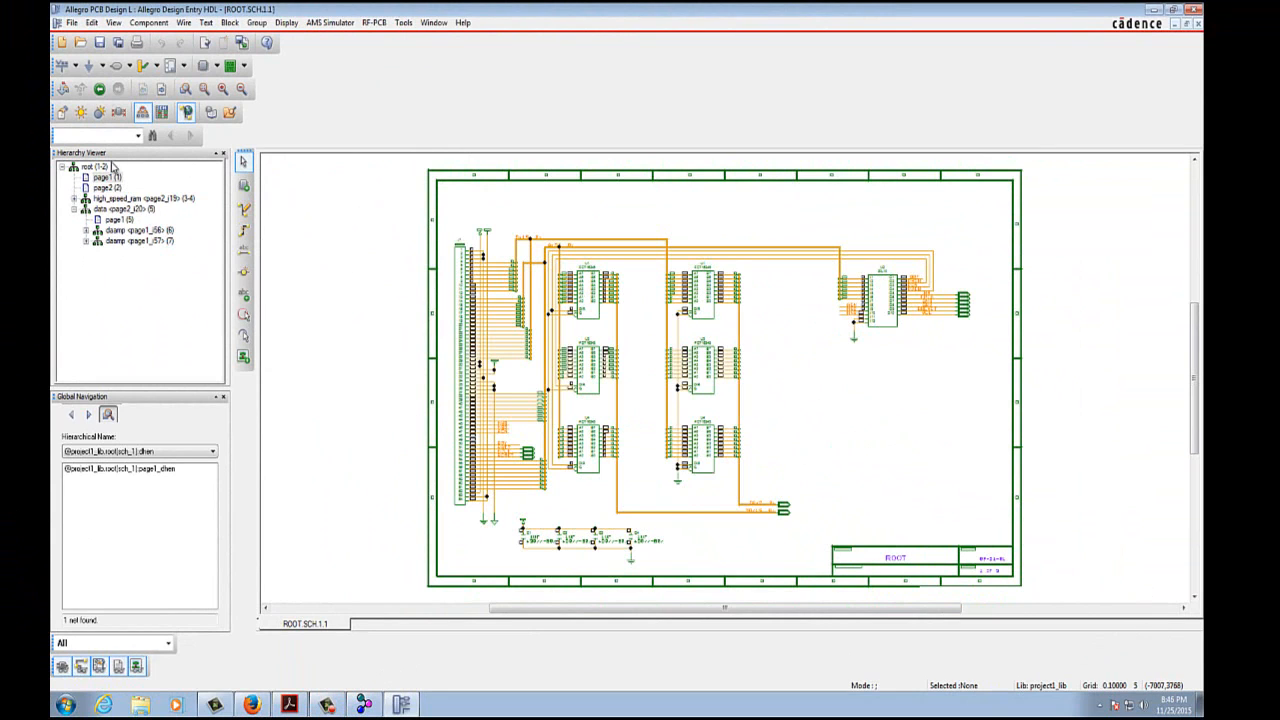
- Set up an Export Physical with master.brd from project1's worklib/root/physical/symbols folder as the input board file
left_click(70, 23)
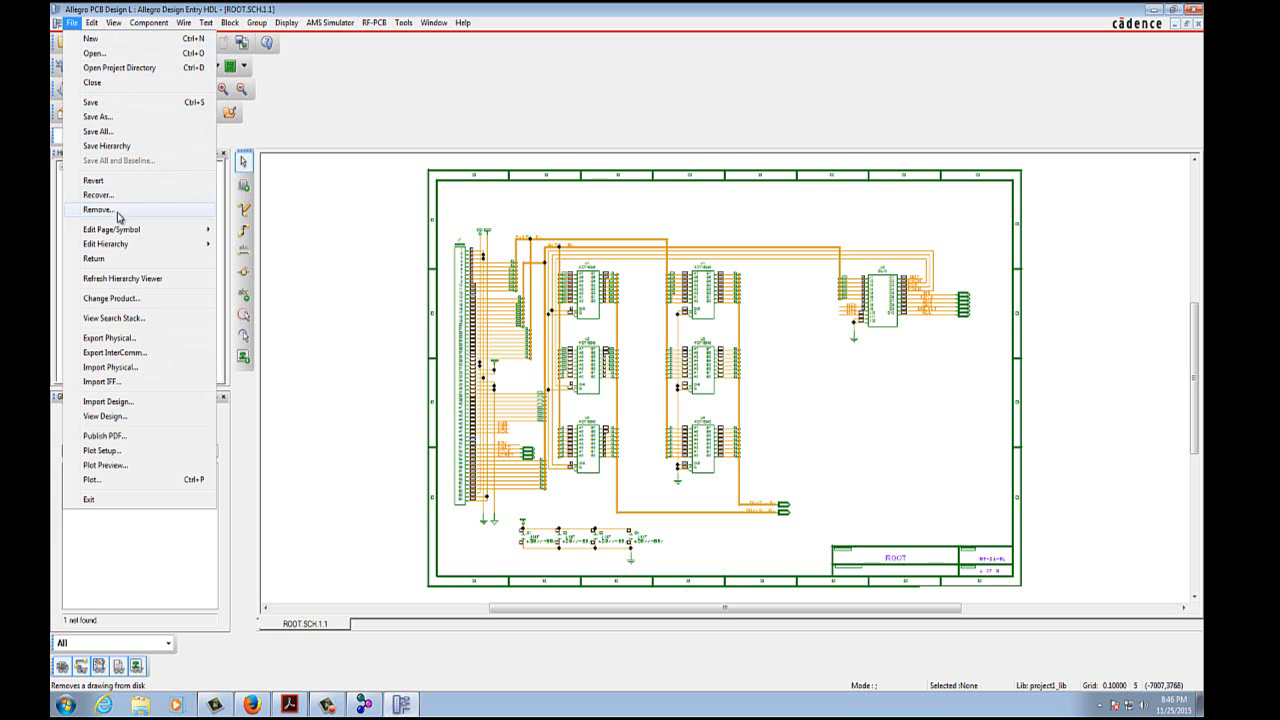
left_click(138, 344)
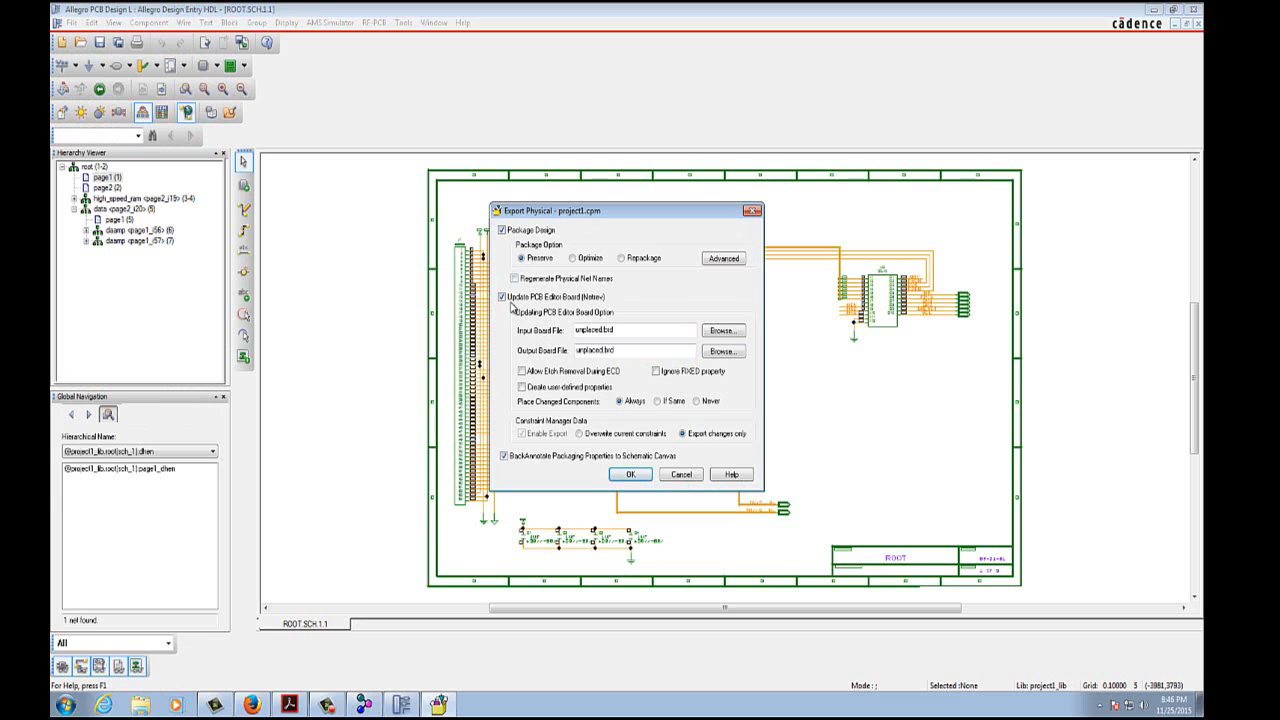
left_click(721, 331)
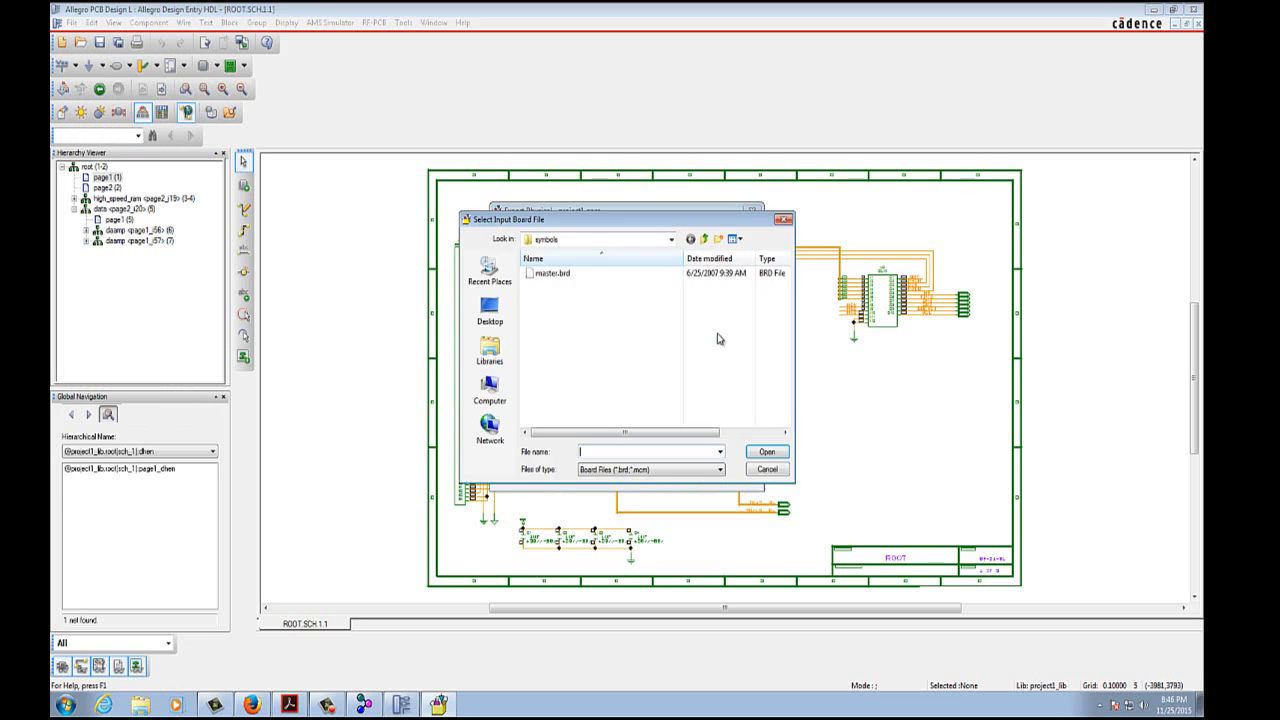
left_click(672, 240)
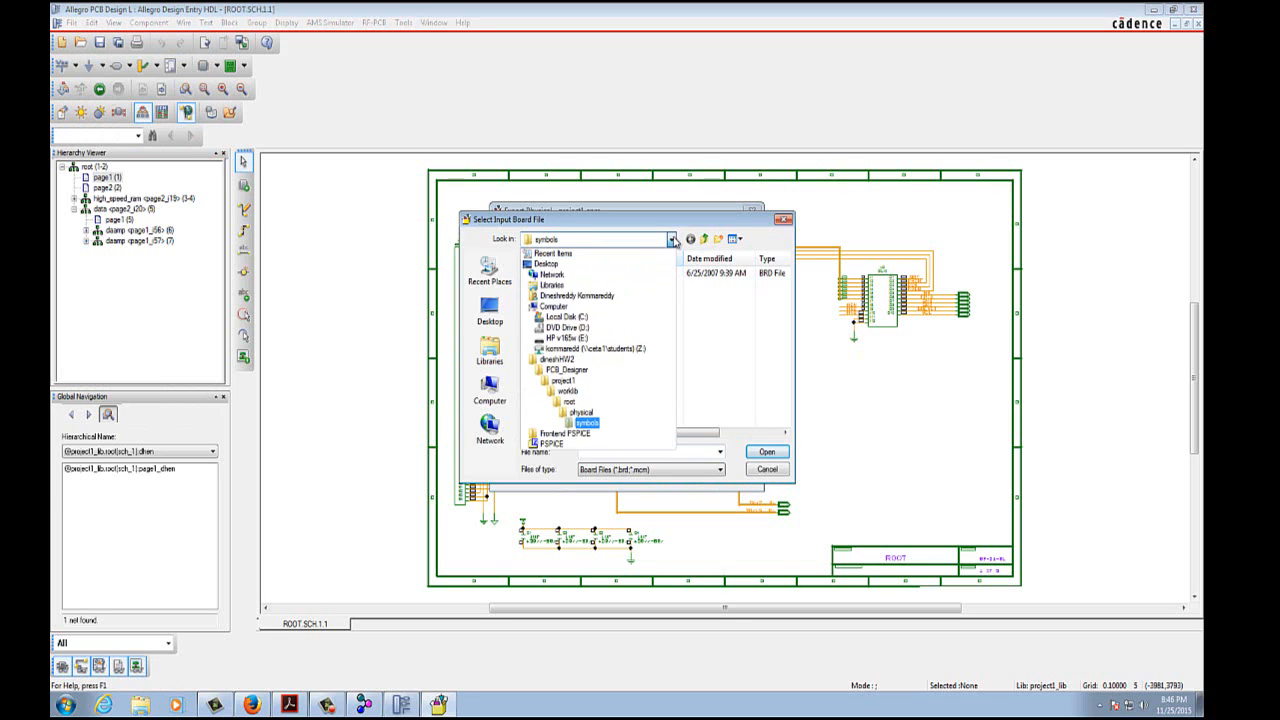
left_click(672, 240)
left_click(672, 240)
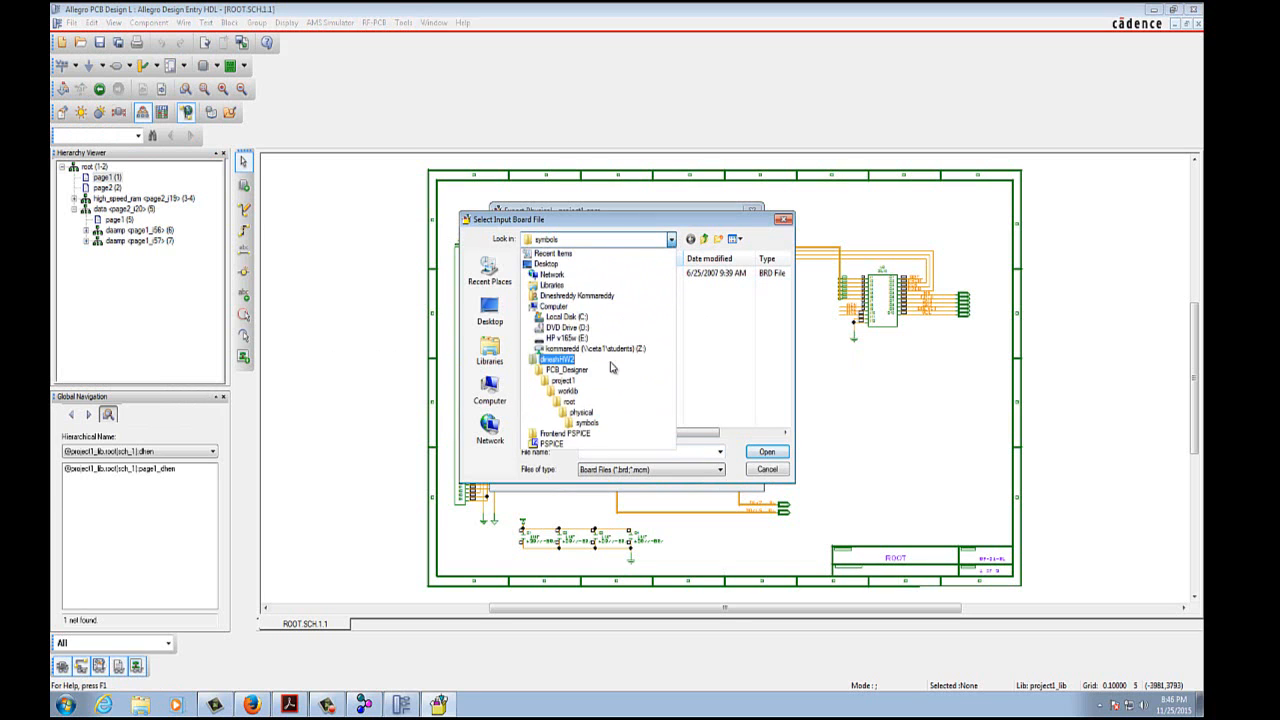
left_click(569, 386)
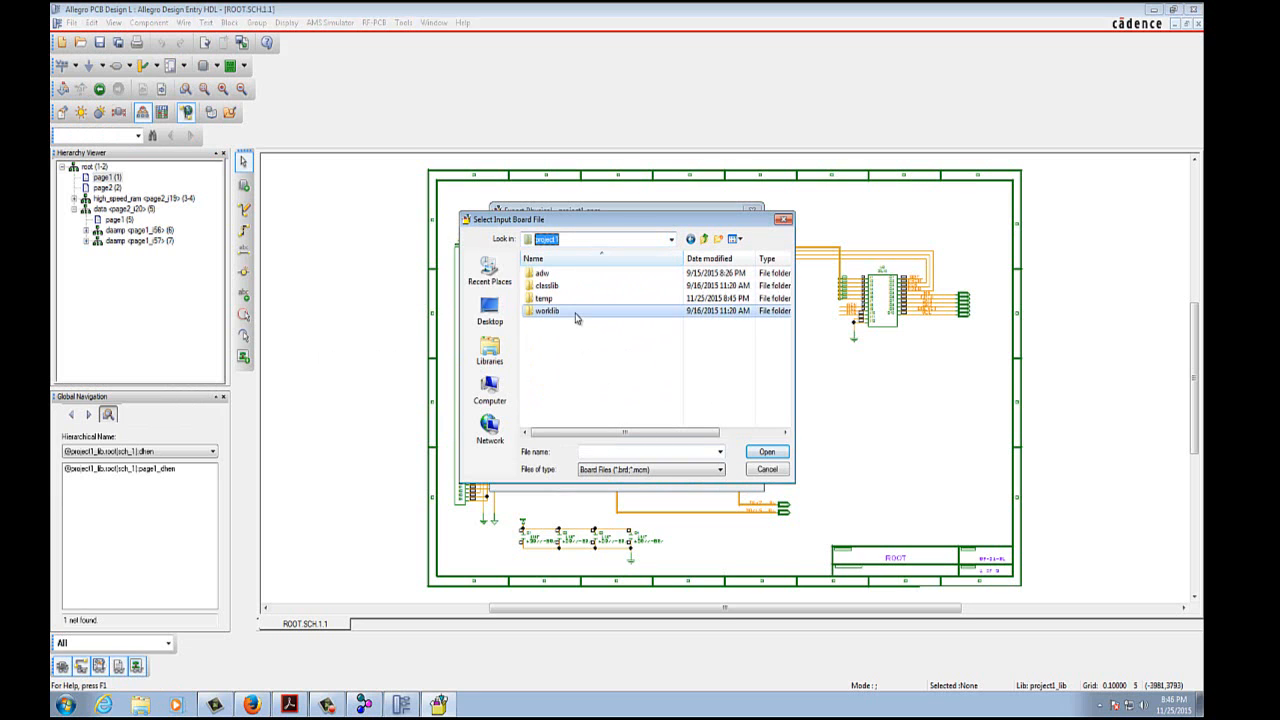
double_click(576, 314)
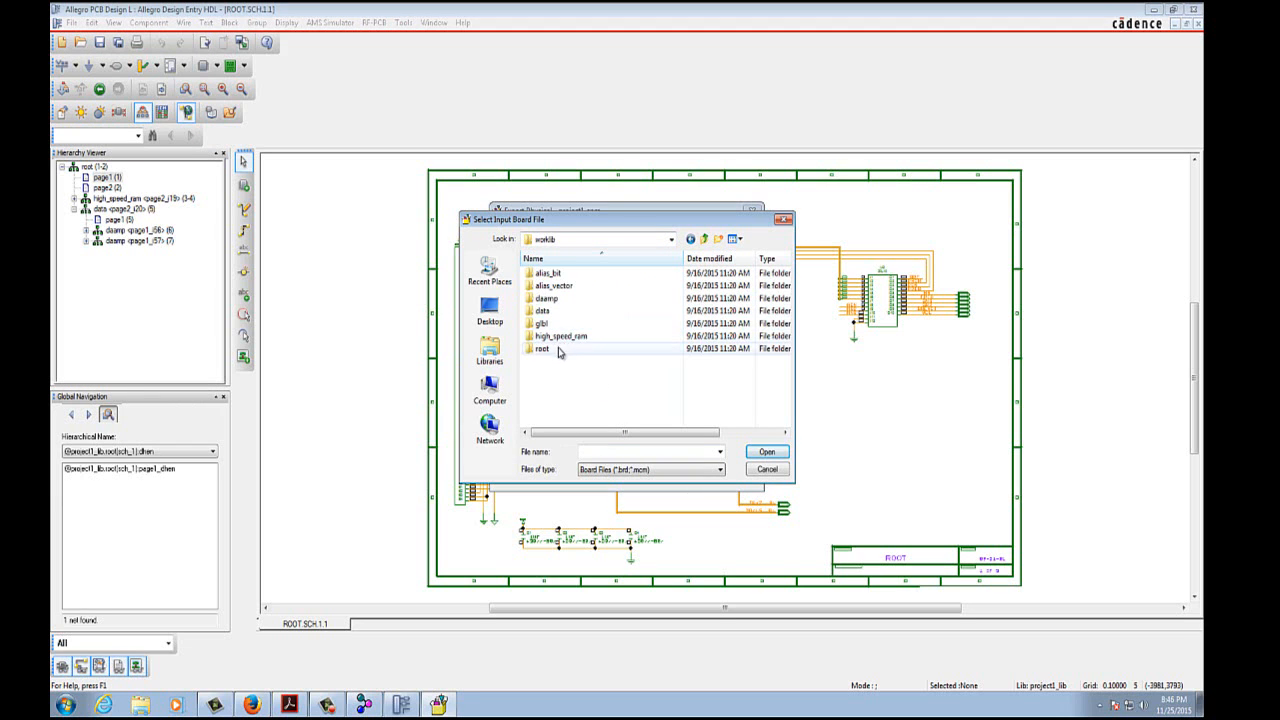
double_click(558, 350)
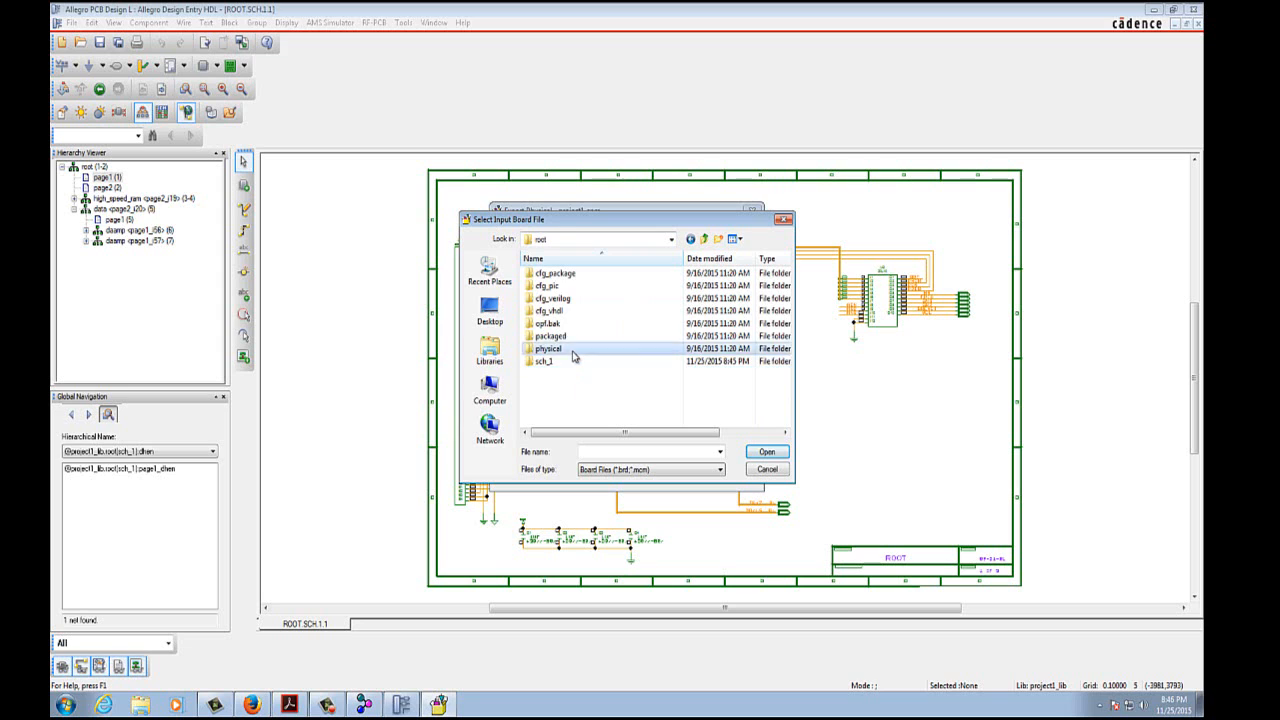
double_click(574, 349)
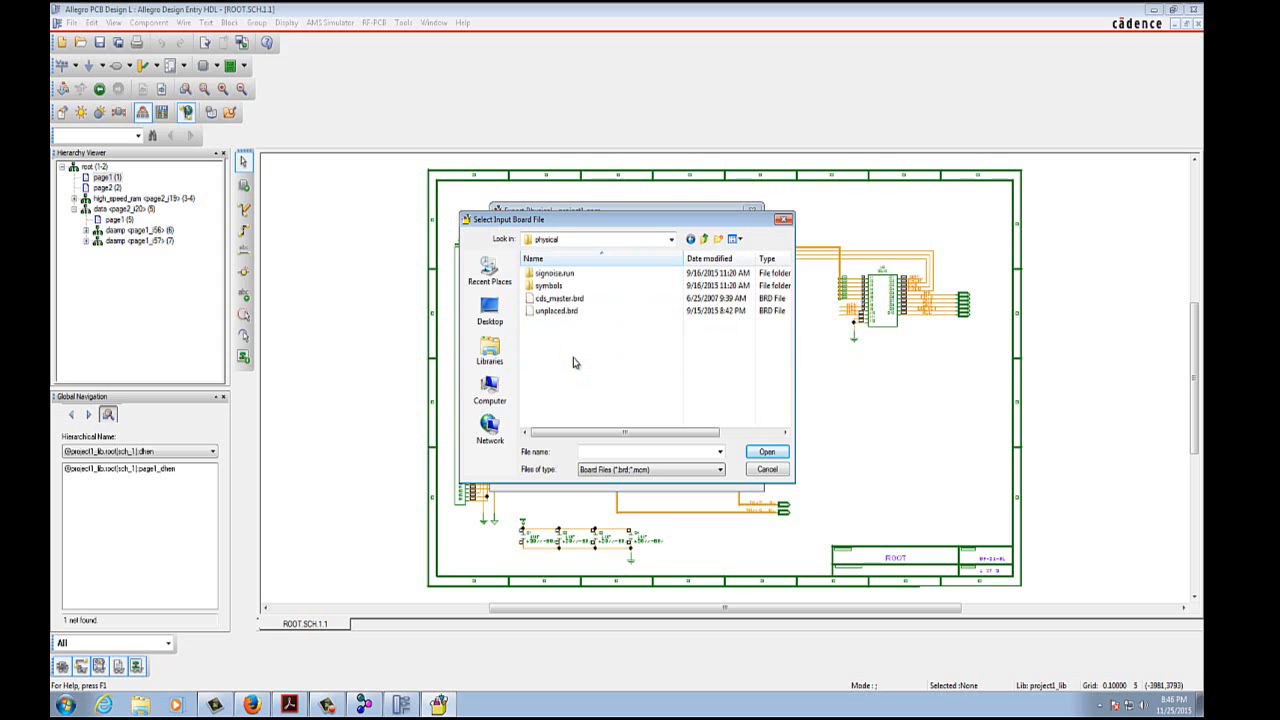
double_click(610, 286)
left_click(592, 275)
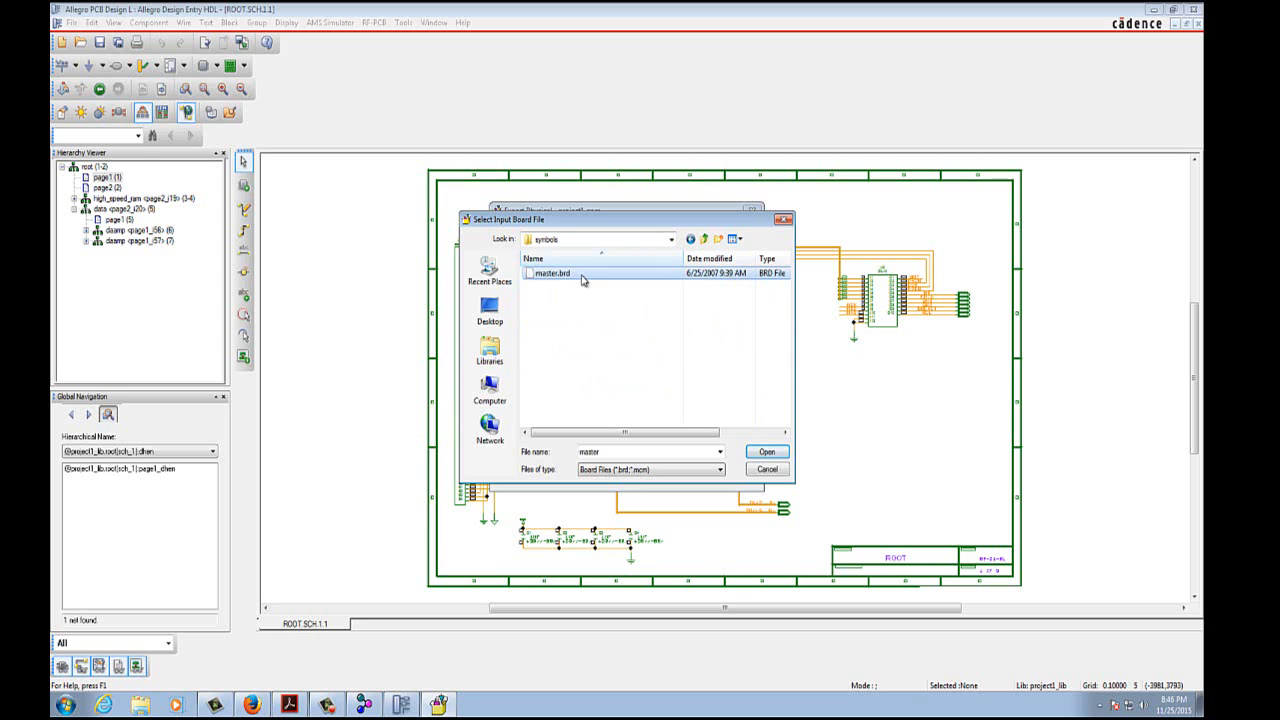
left_click(762, 452)
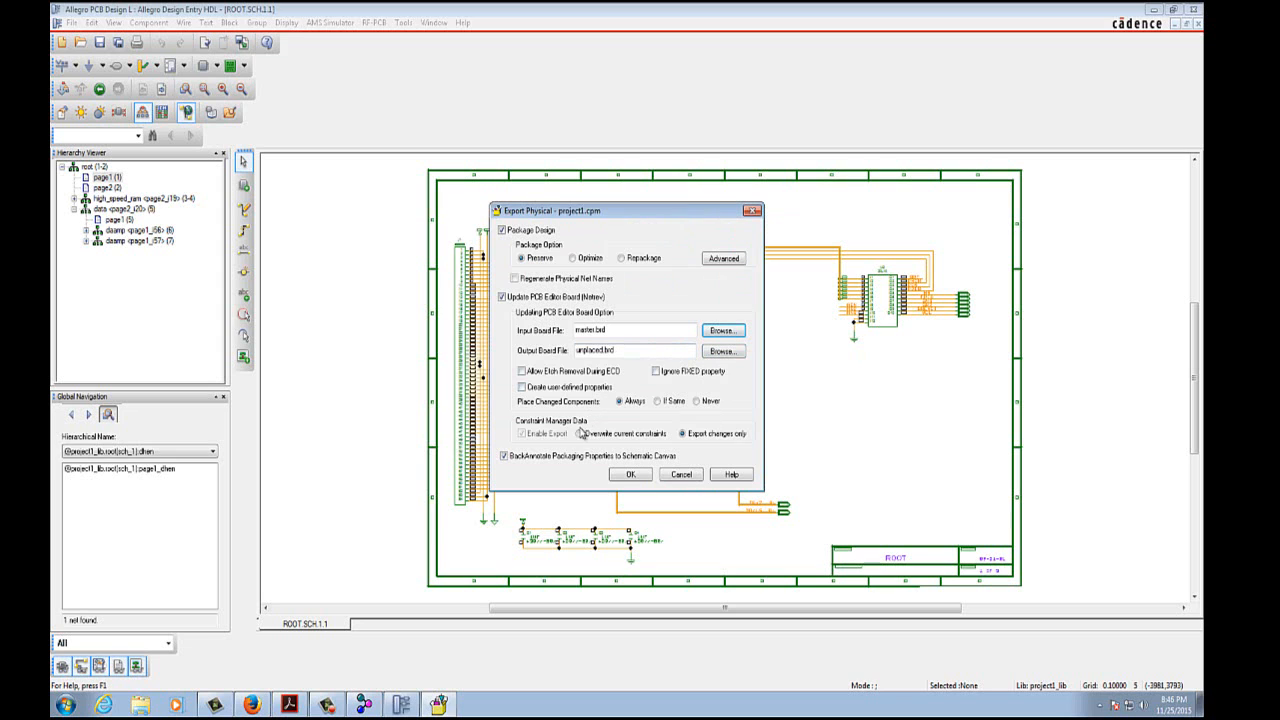
- Run the physical export with unplaced.brd as the output board and choose to review its details
left_click(629, 475)
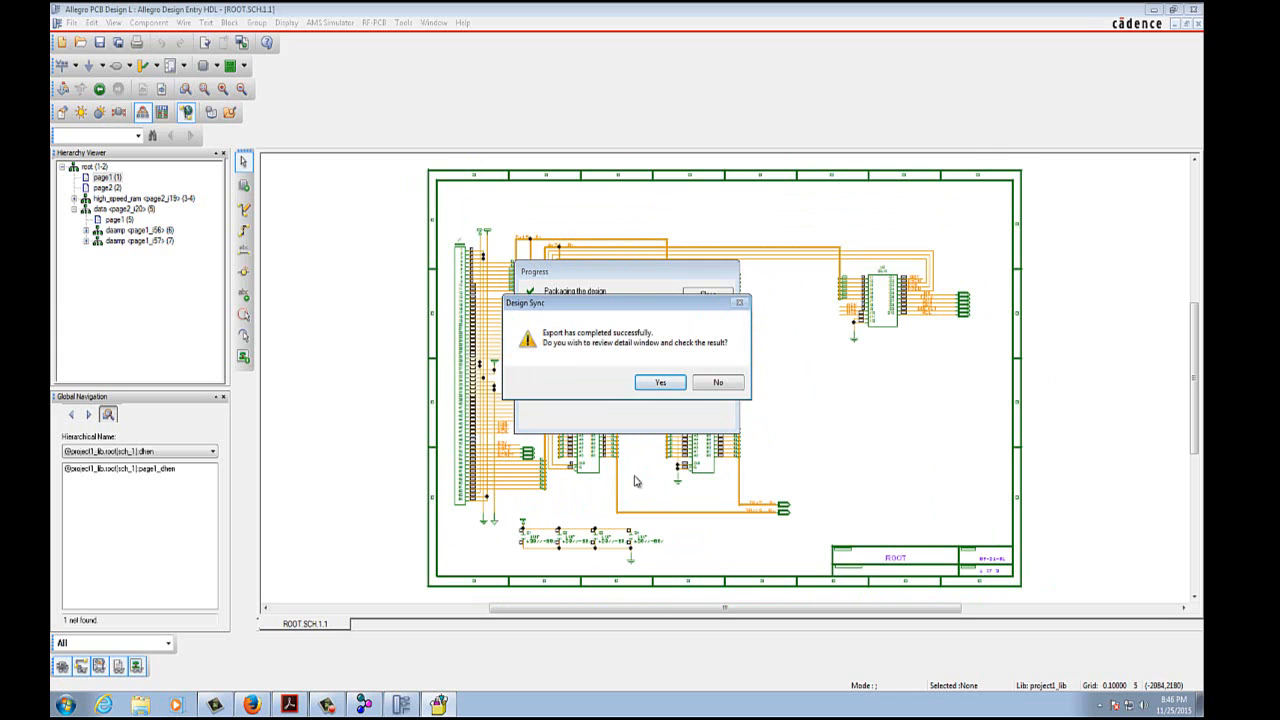
left_click(659, 383)
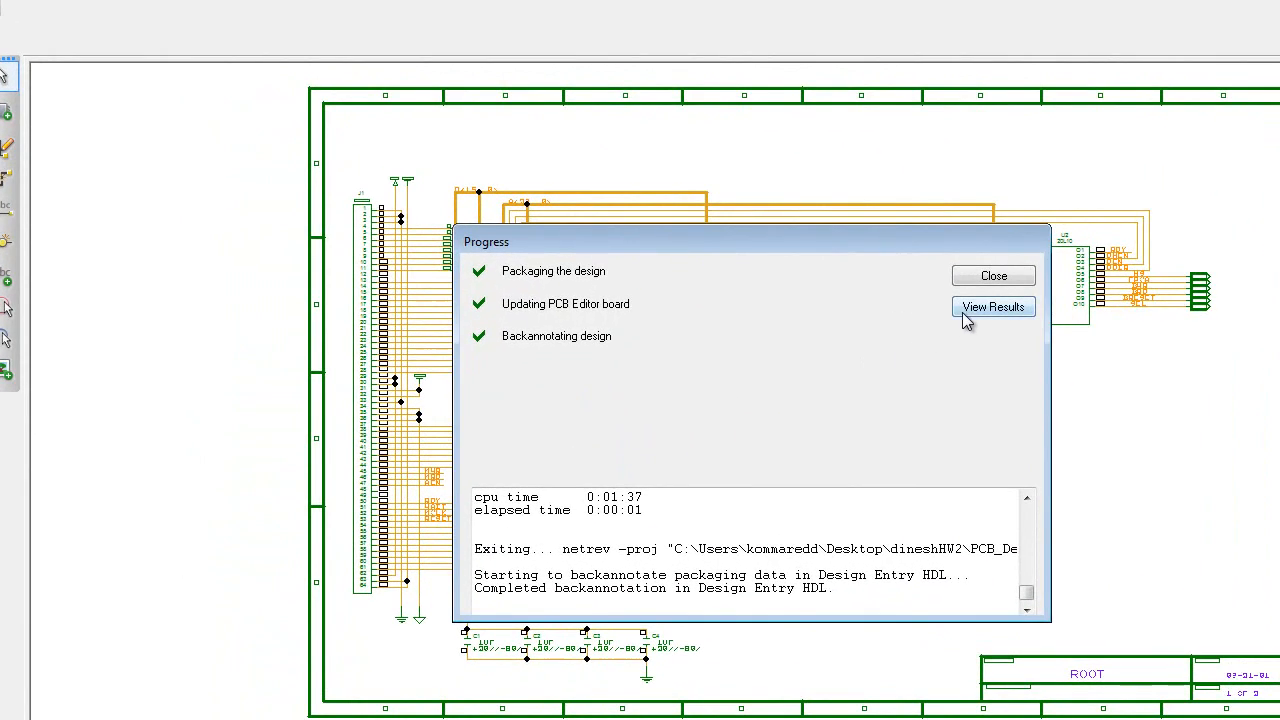
- Examine the packaged results file pstback.dat,1, and close both the file and the export progress window
left_click(907, 311)
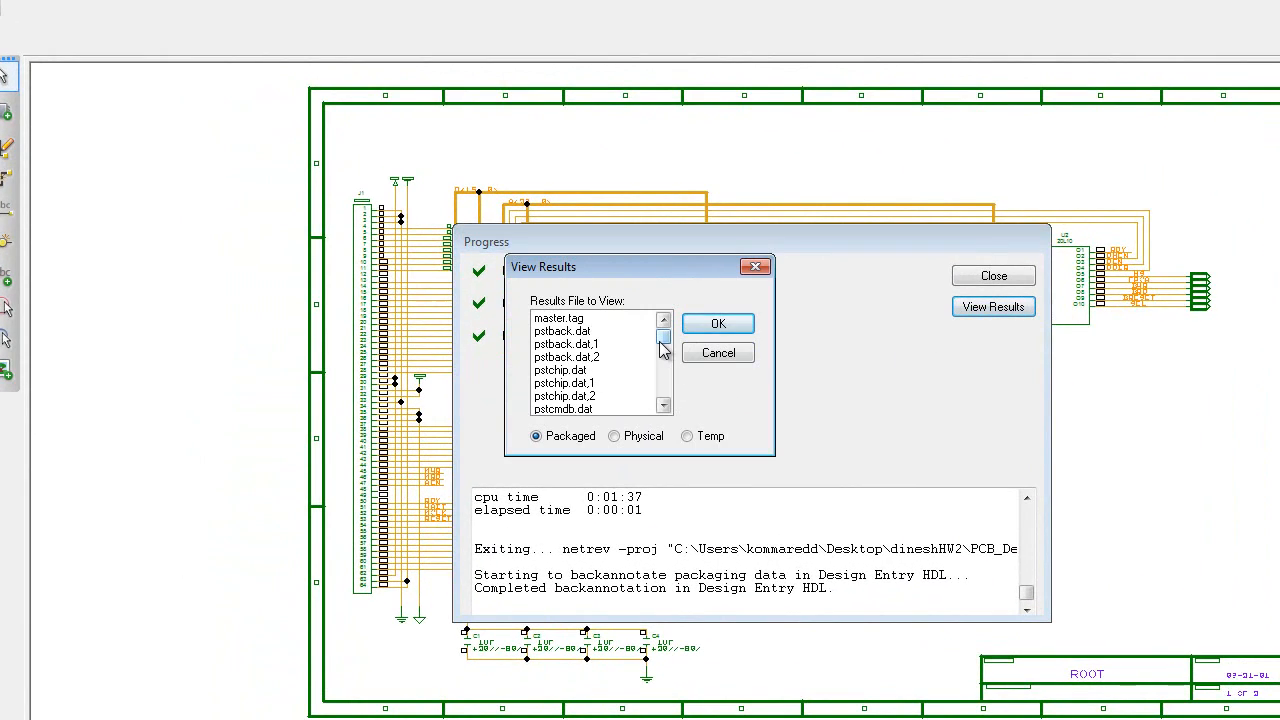
mouse_move(663, 336)
left_mouse_down()
mouse_move(672, 407)
mouse_move(668, 342)
left_mouse_up()
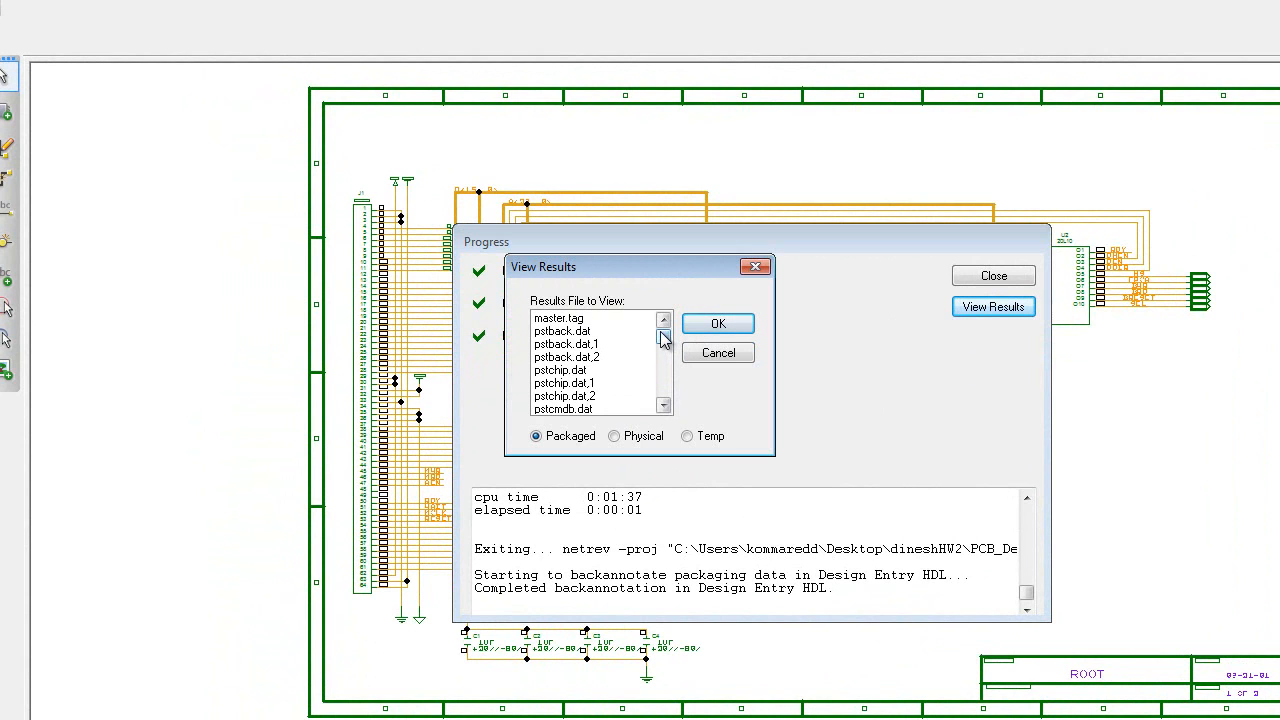
left_click(586, 346)
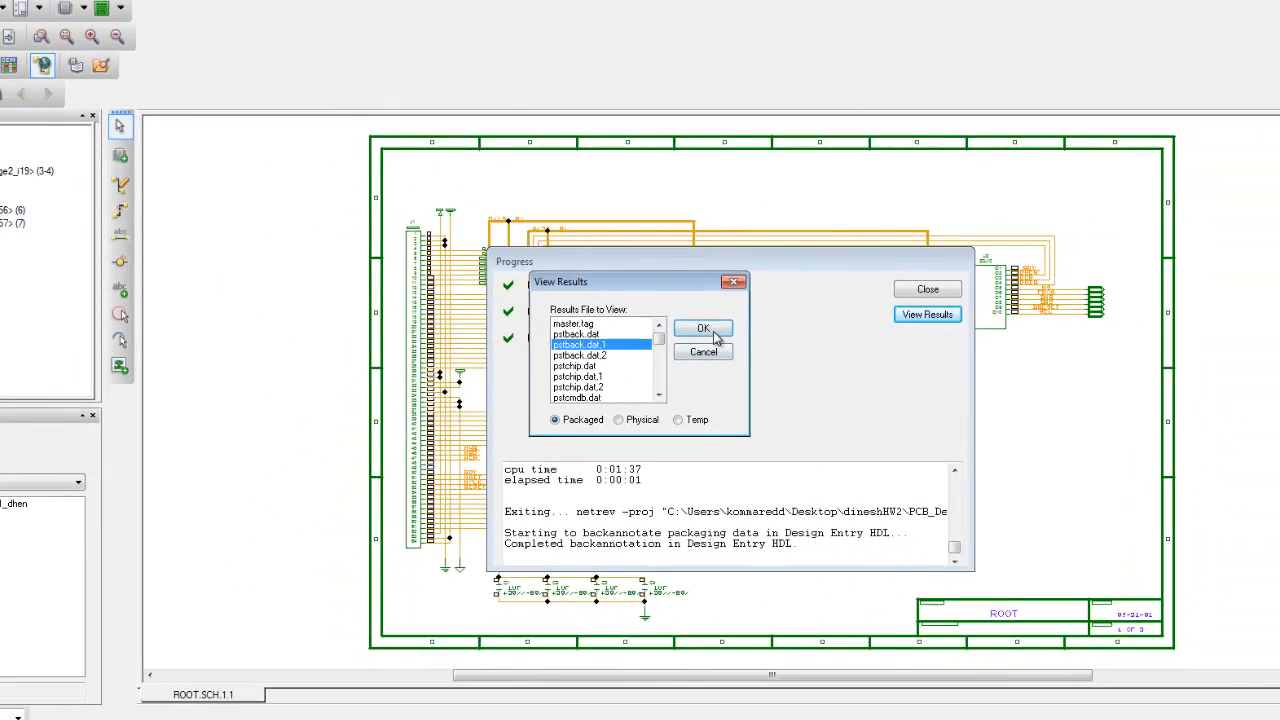
left_click(718, 323)
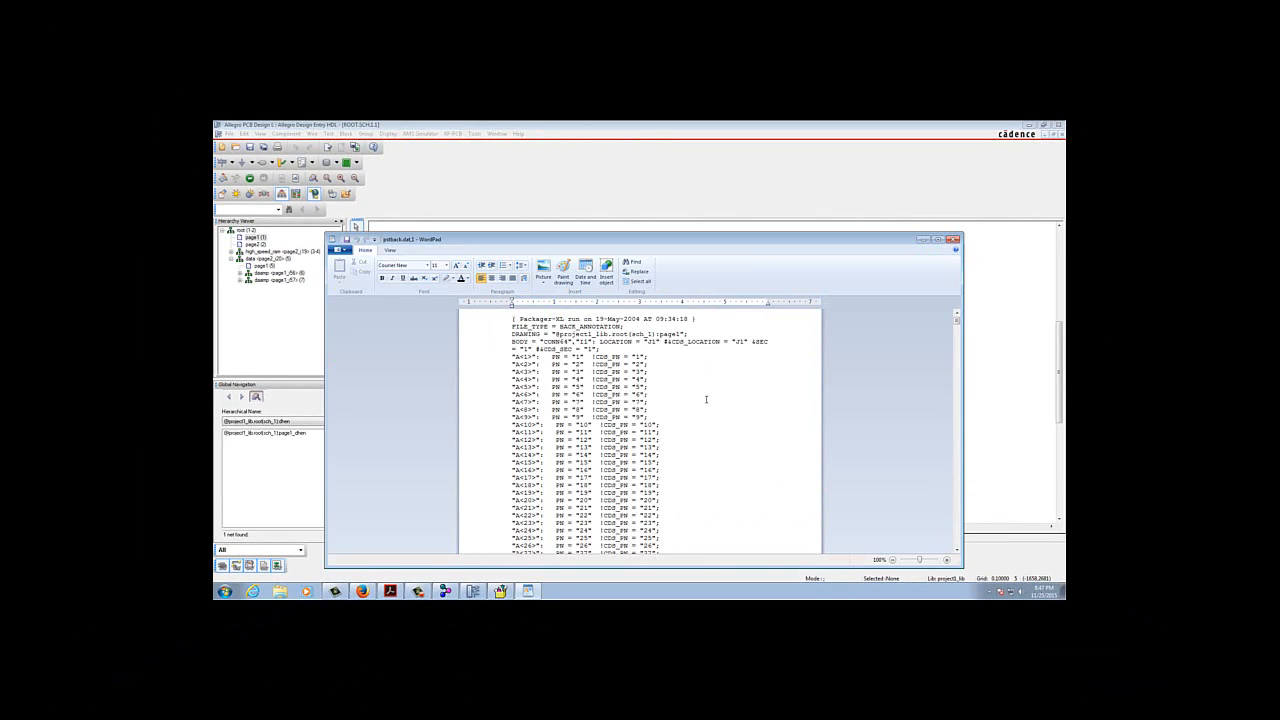
scroll(706, 399, "down", 20)
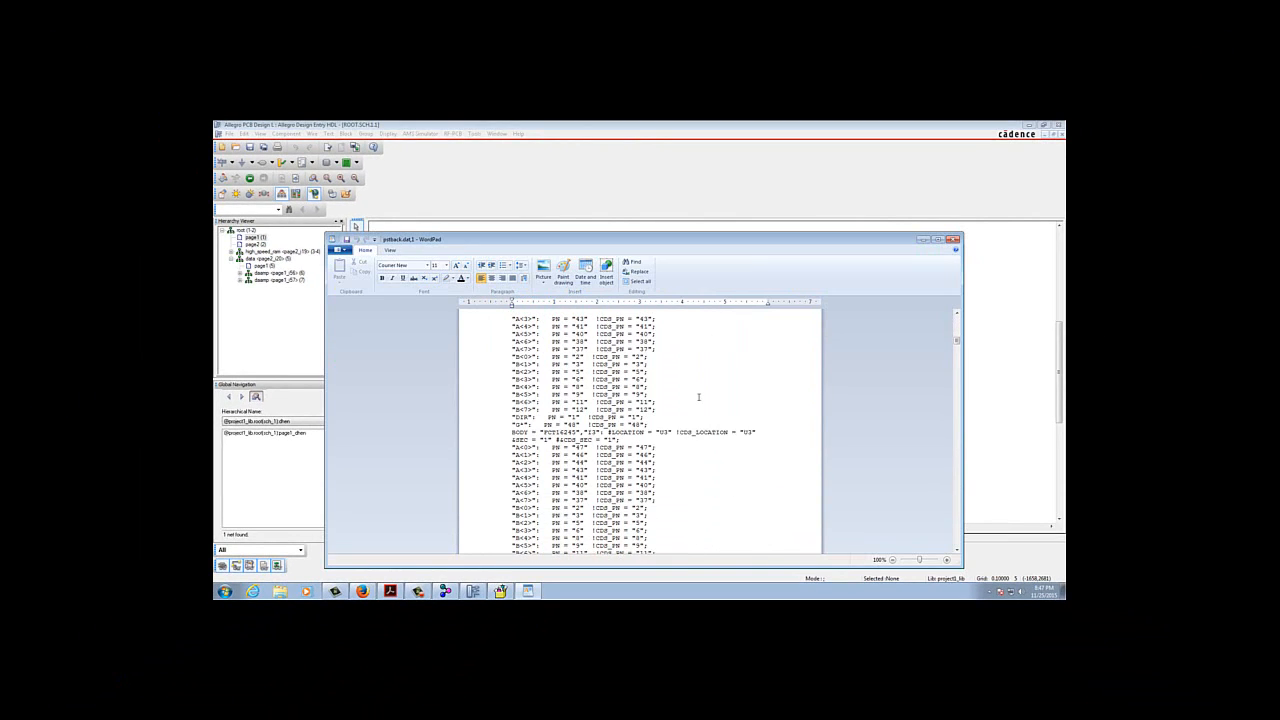
scroll(698, 396, "up", 2)
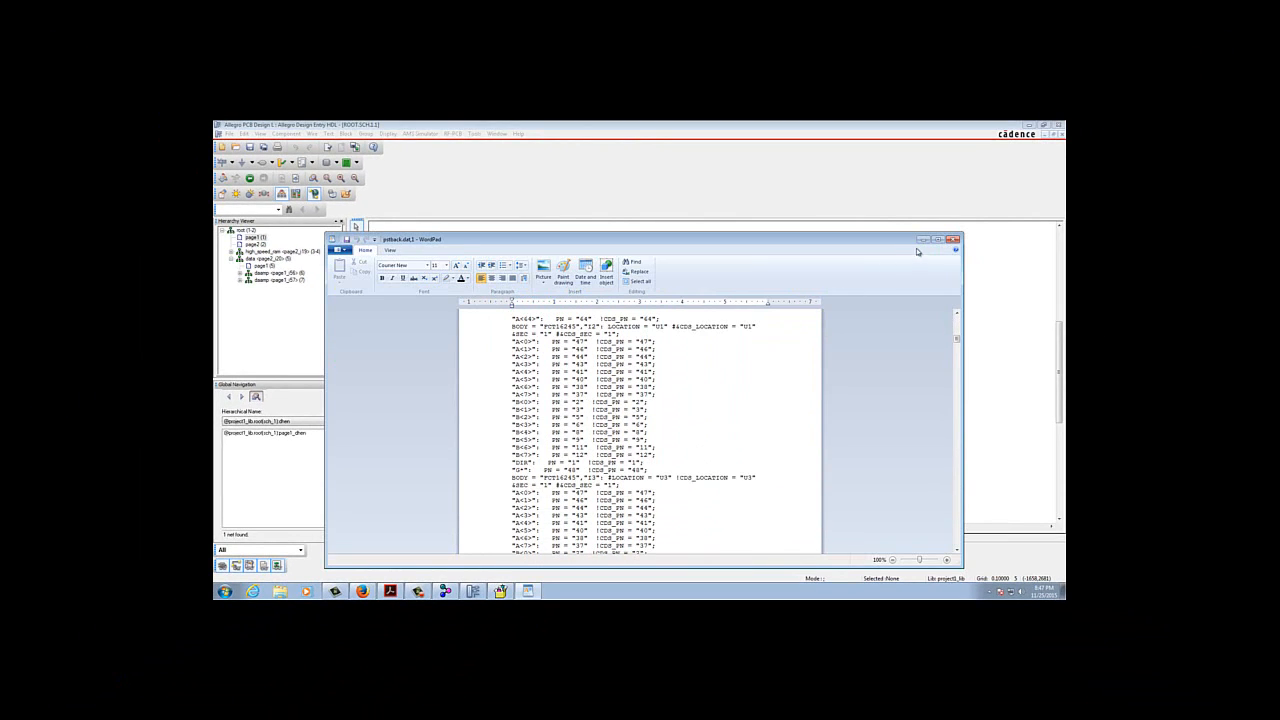
left_click(954, 241)
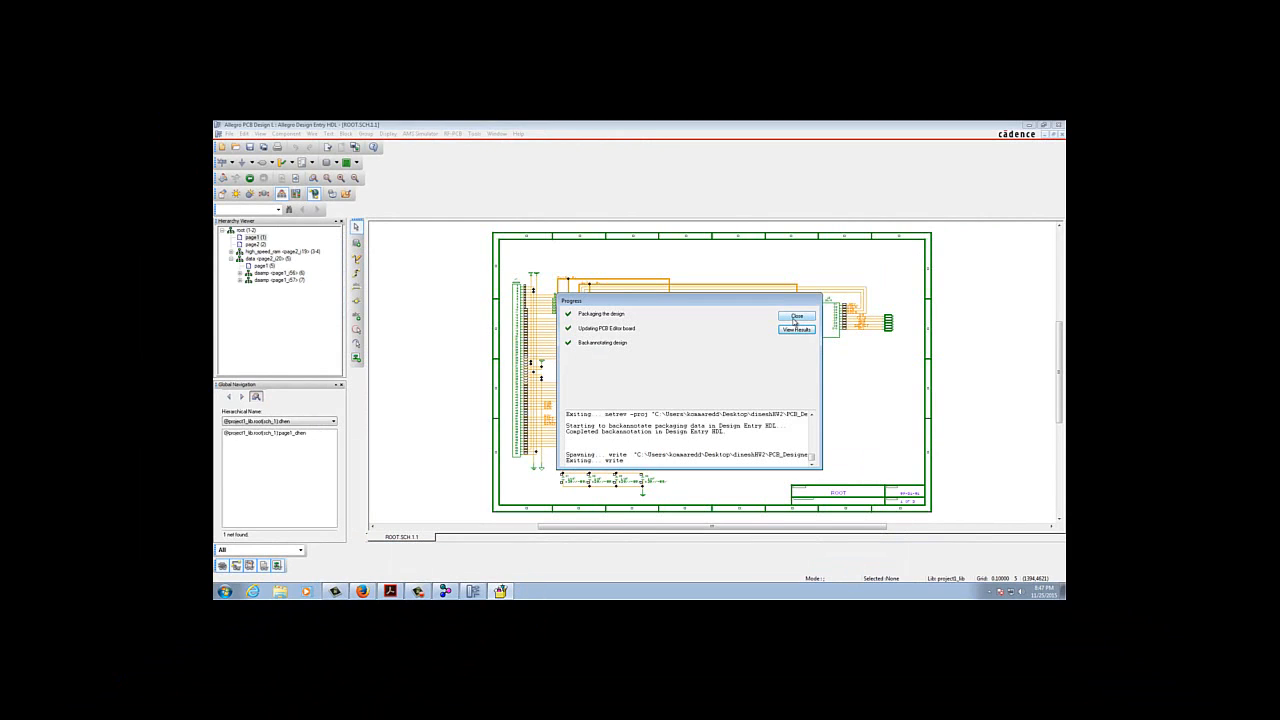
left_click(795, 317)
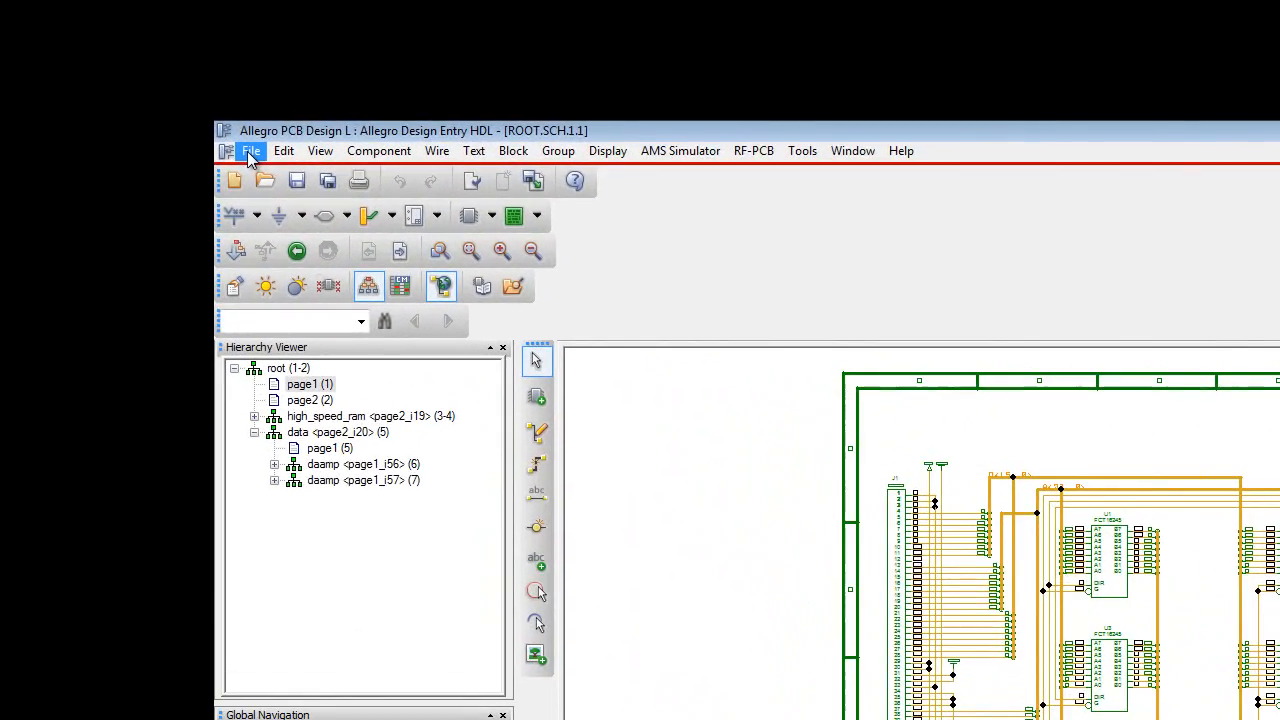
- Exit Design Entry HDL and open the project's board layout from Project Manager
left_click(229, 134)
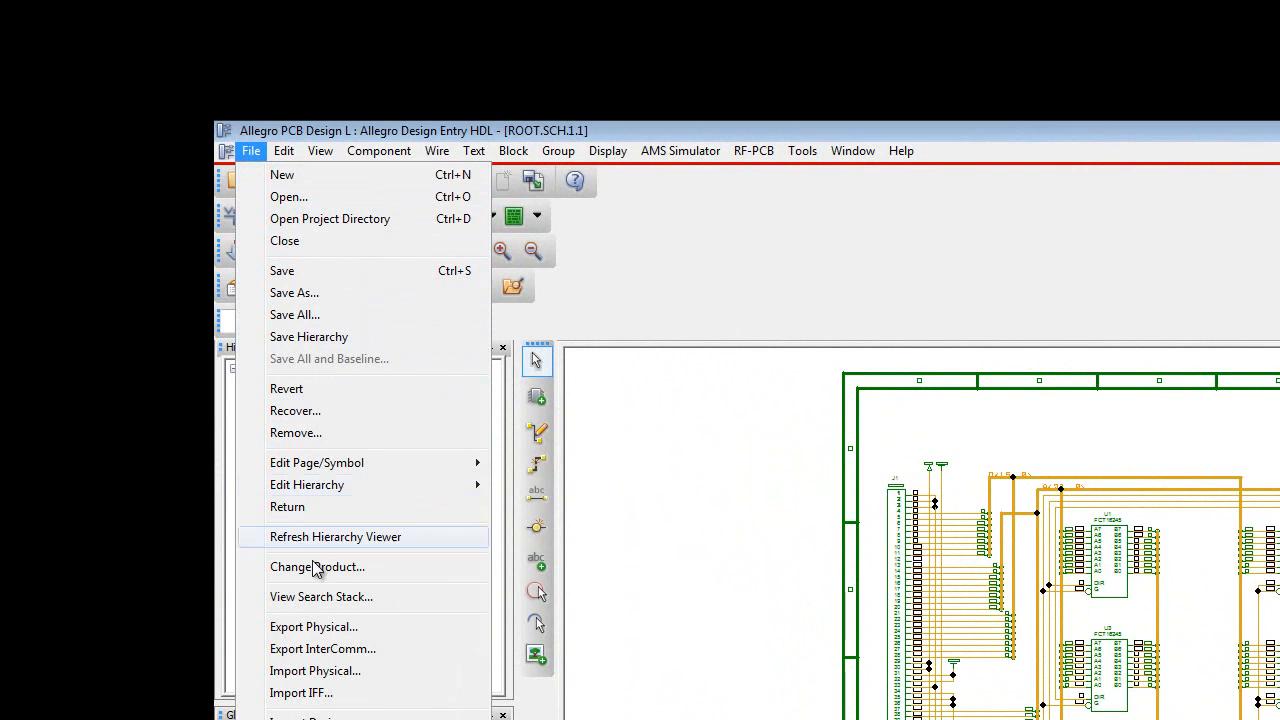
left_click(290, 719)
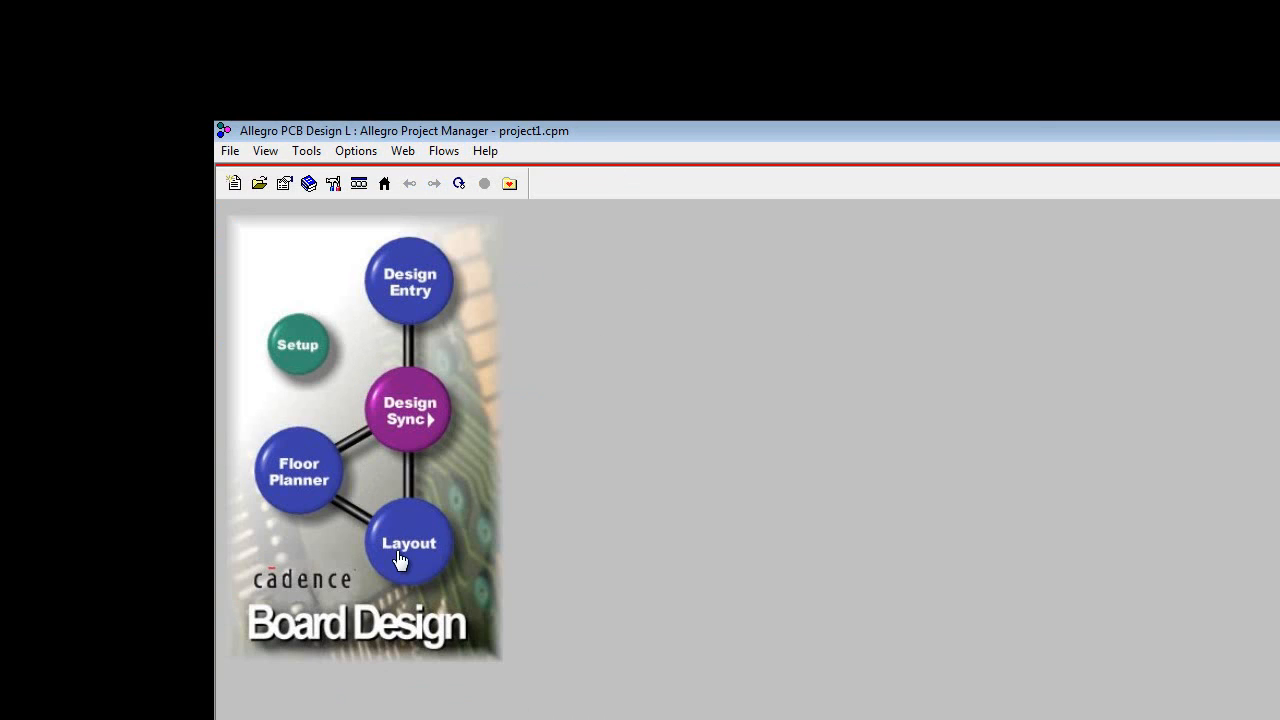
left_click(340, 470)
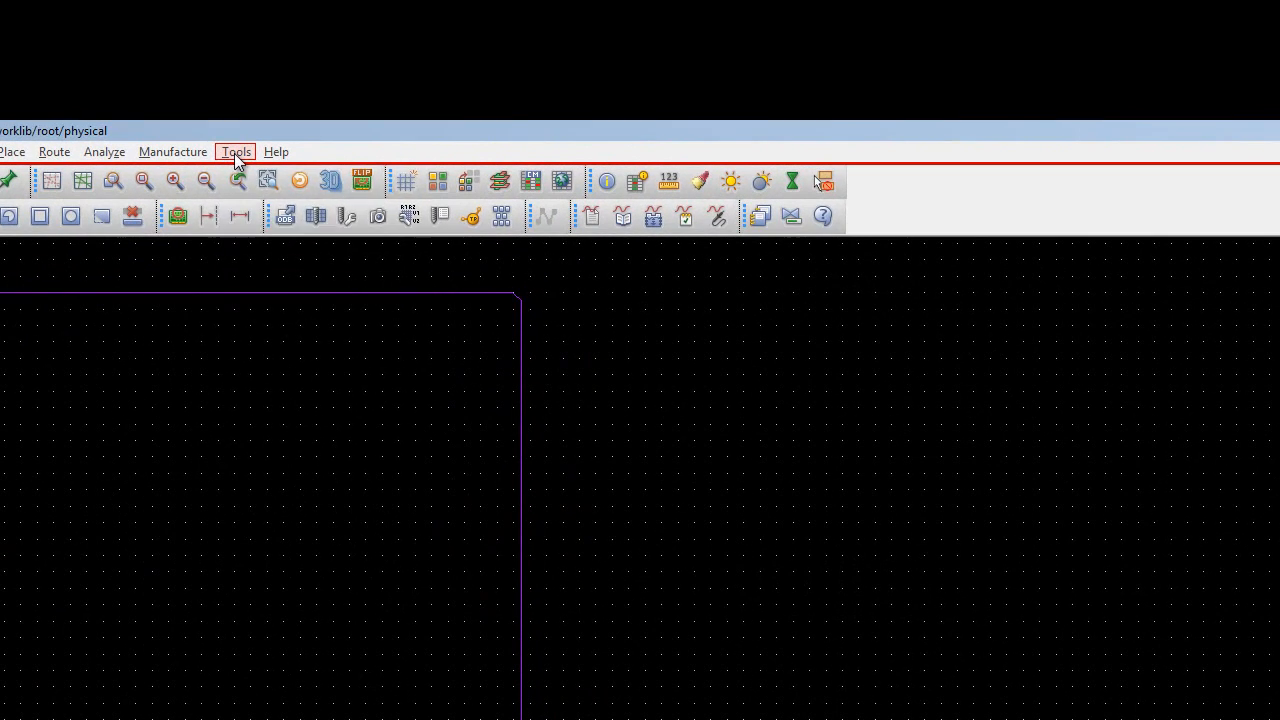
- Generate a Bill of Material Report for the unplaced.brd board
left_click(404, 44)
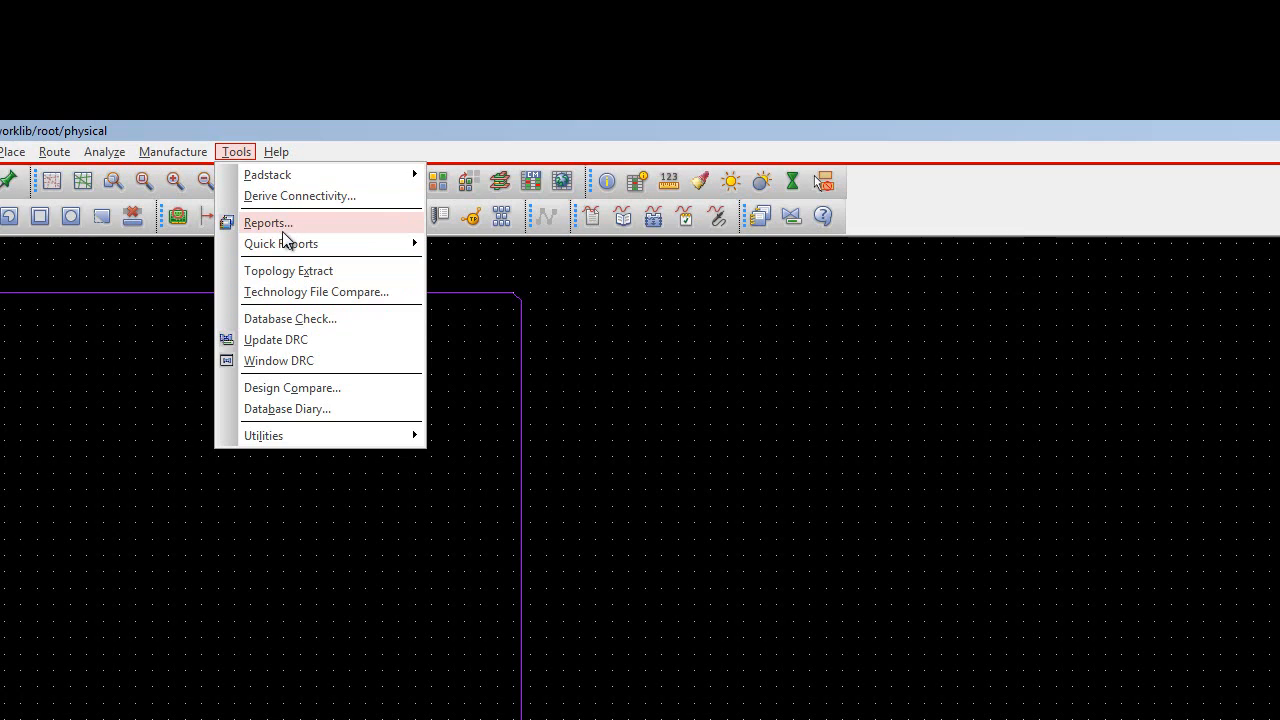
left_click(268, 224)
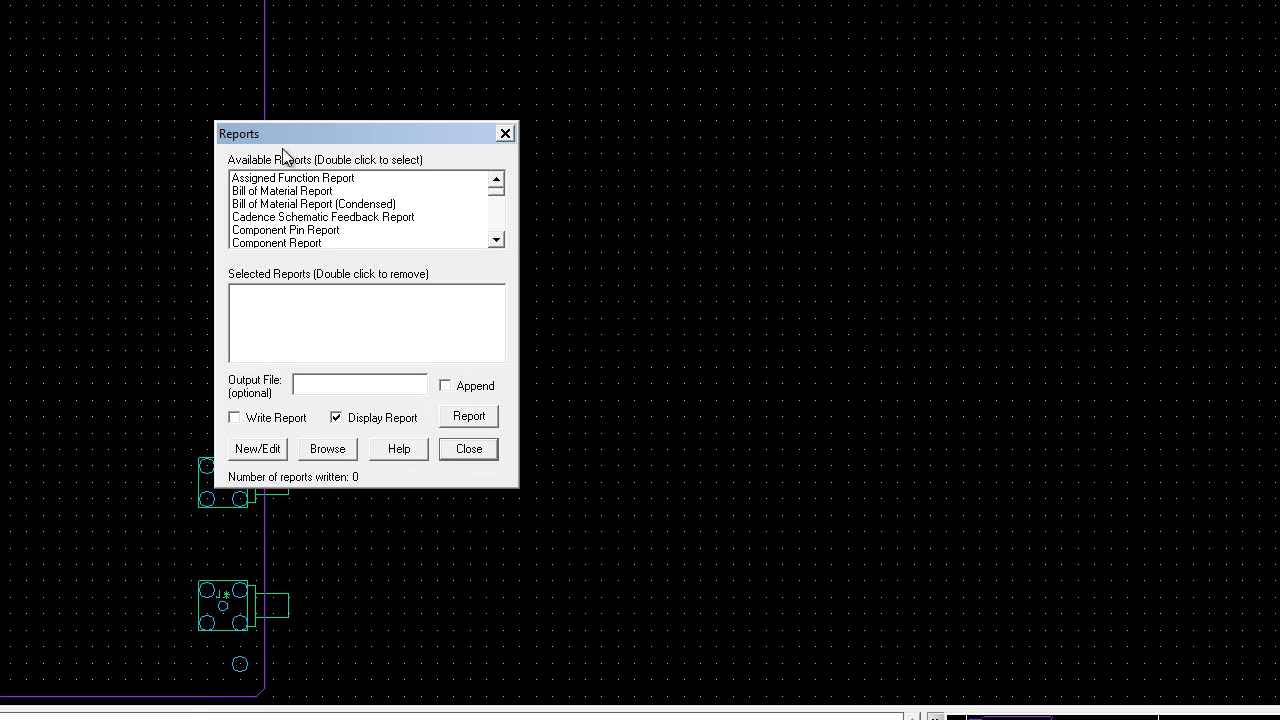
left_click(300, 193)
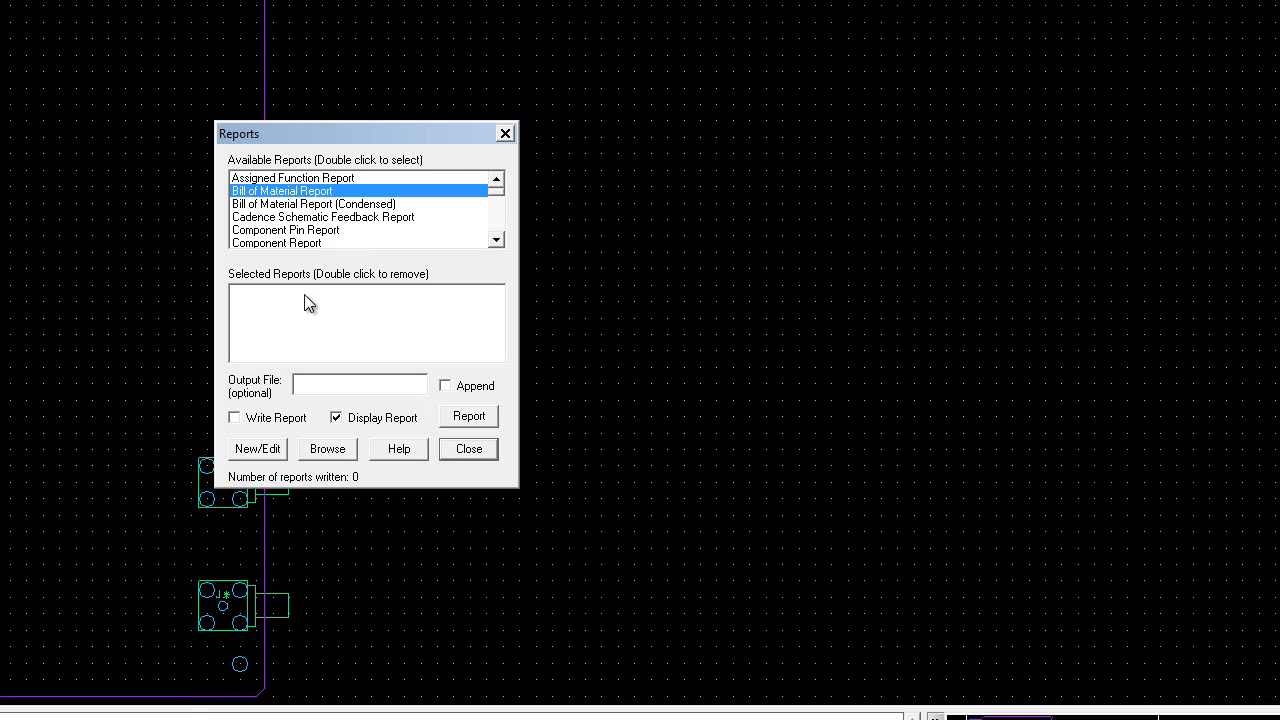
double_click(294, 198)
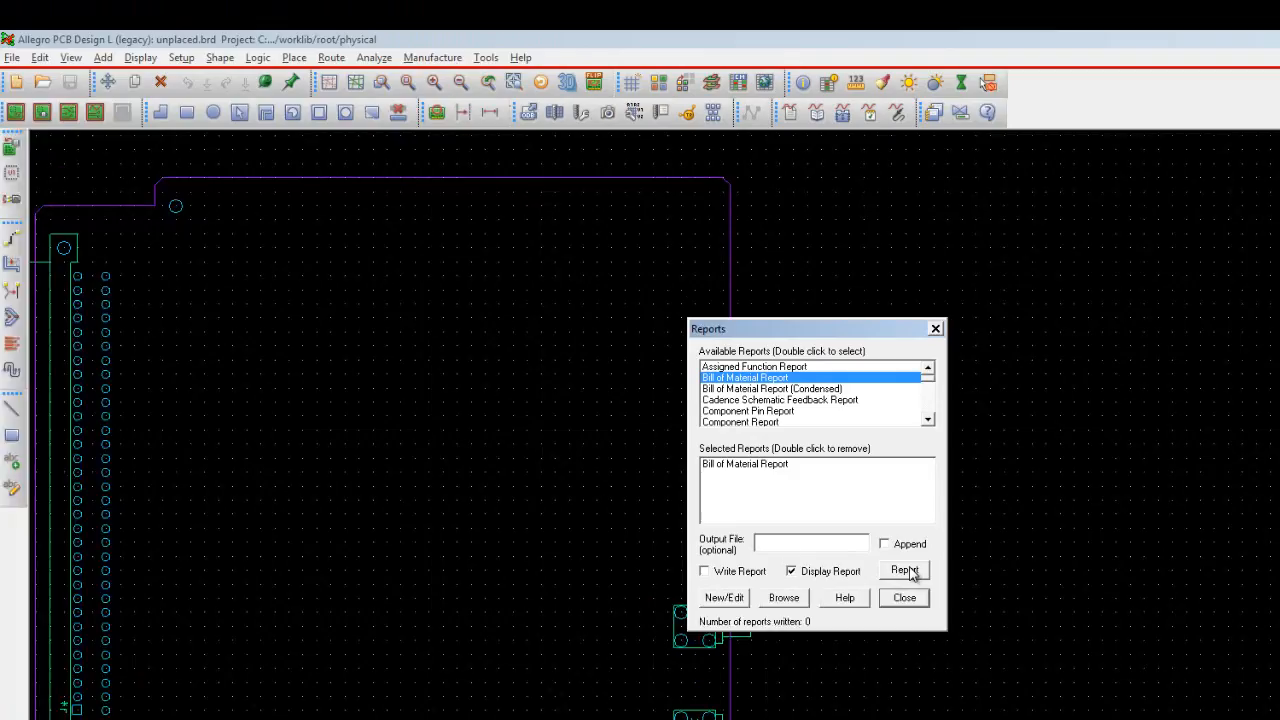
left_click(469, 416)
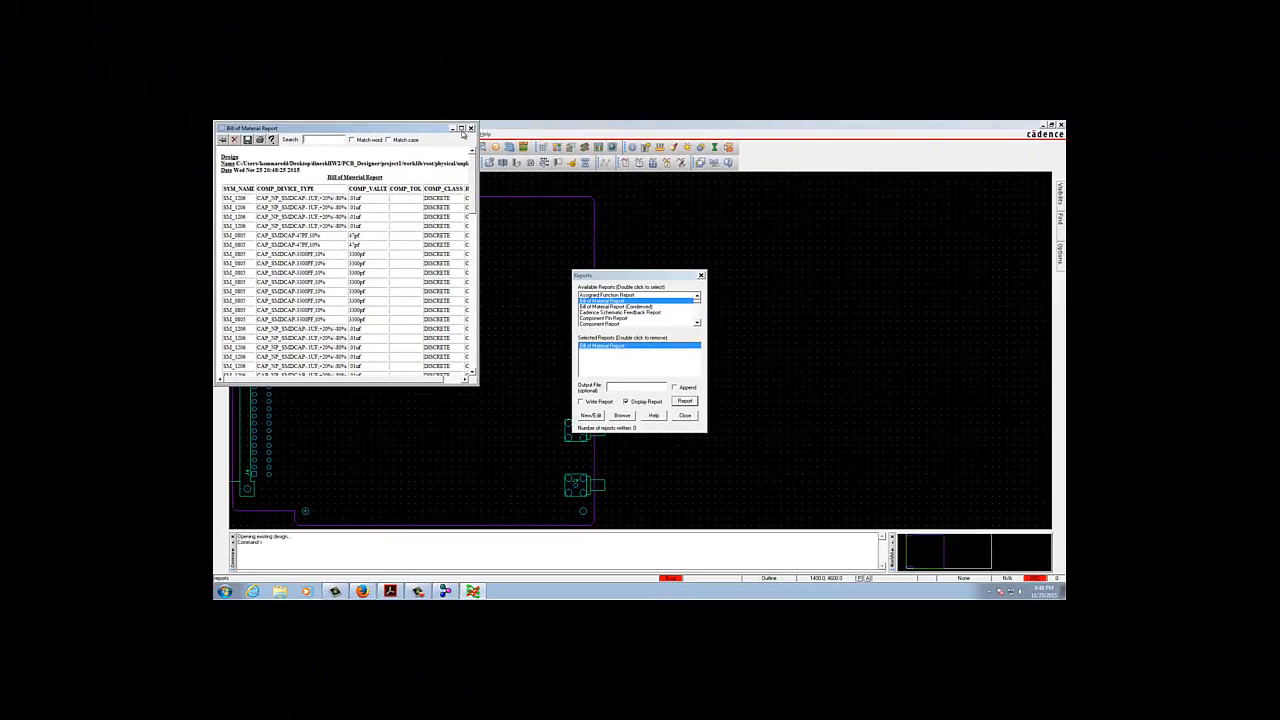
- Review the Bill of Material Report in a maximized window, and close the report and the Reports dialog
left_click(461, 129)
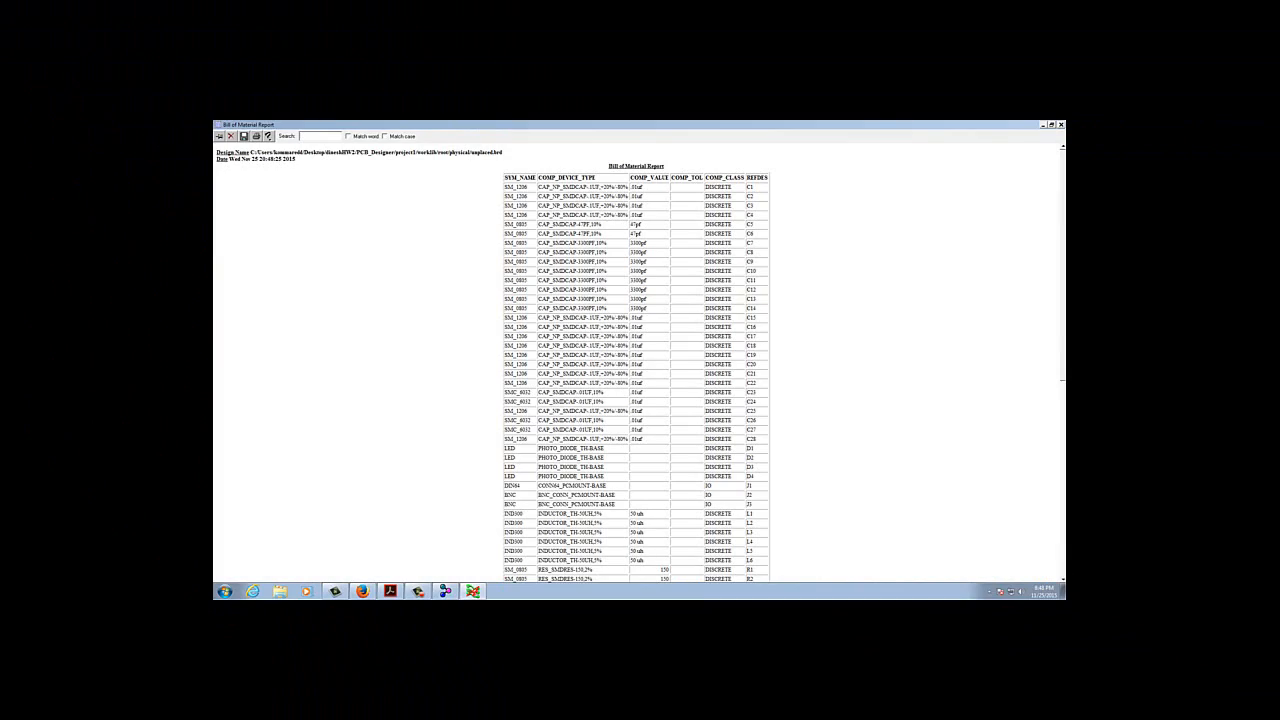
left_click_drag(1063, 165, 1049, 194)
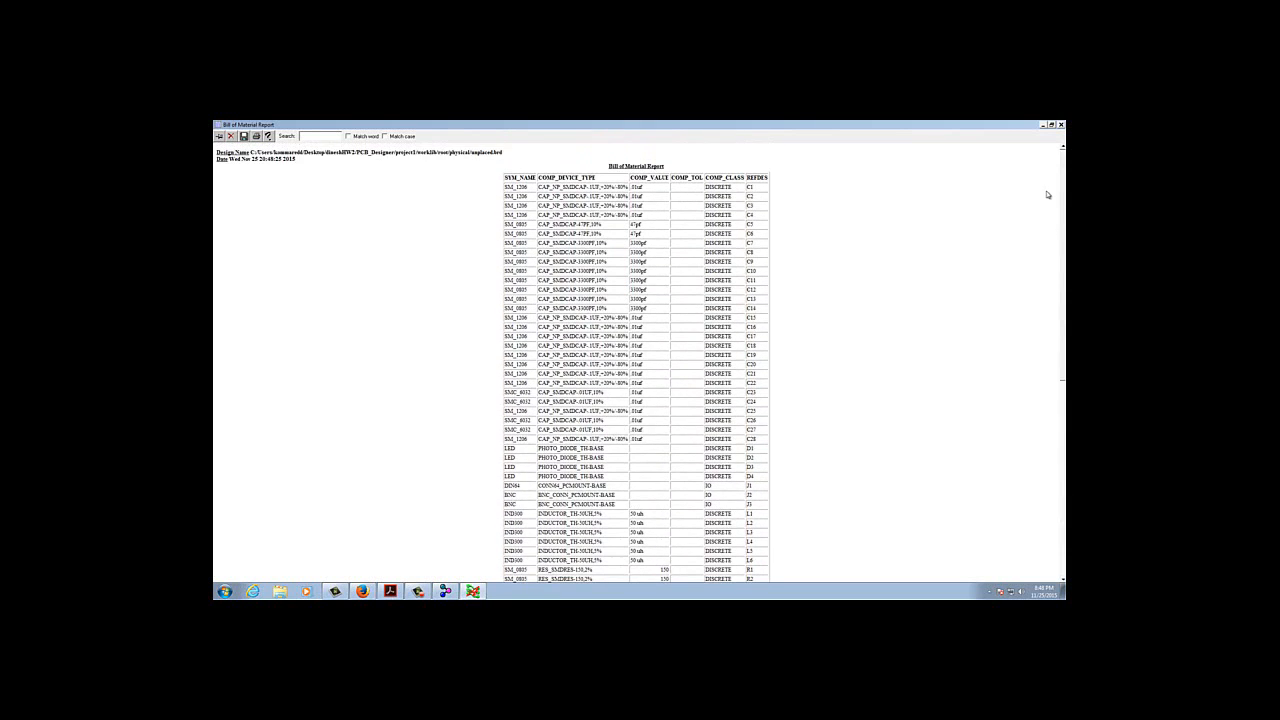
left_click(1051, 125)
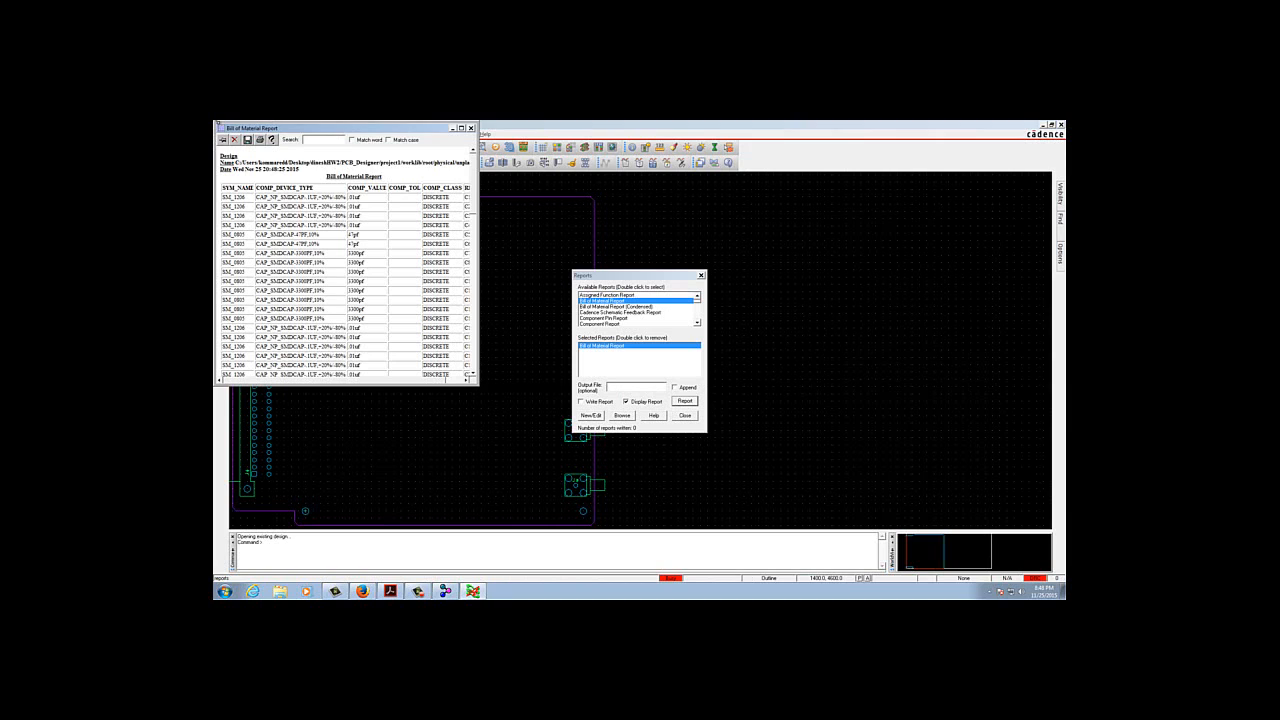
left_click(235, 140)
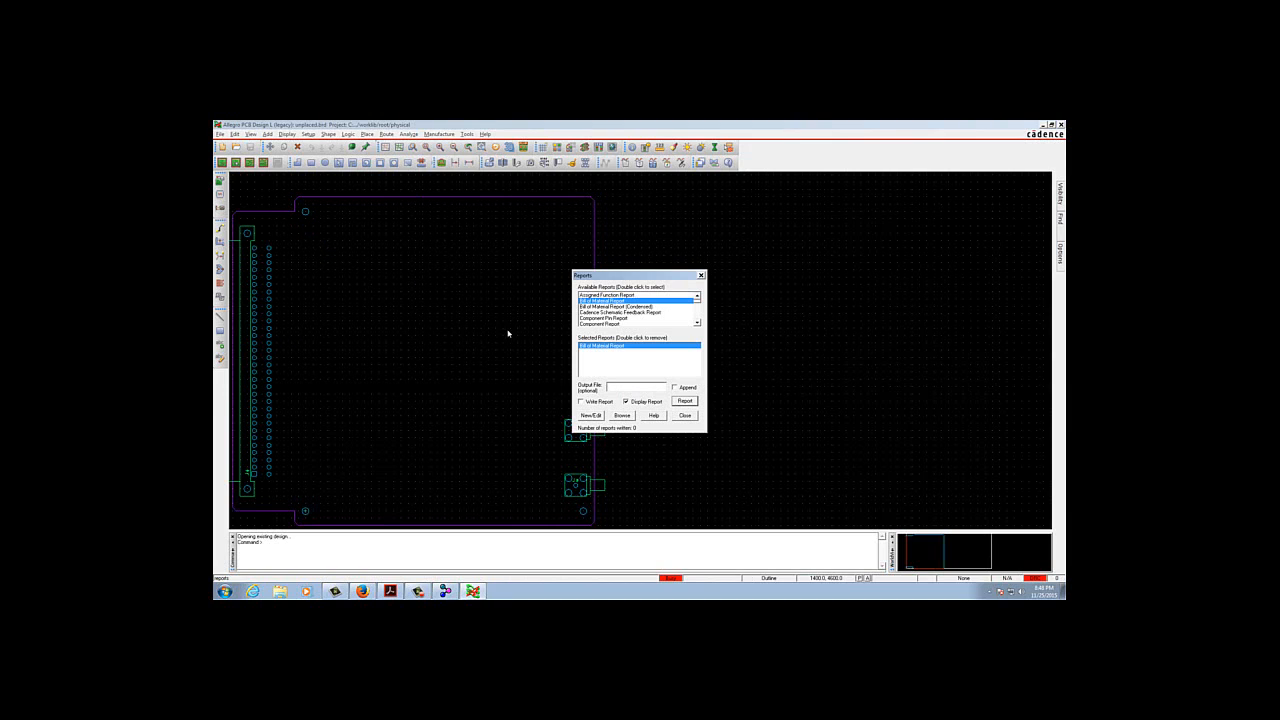
left_click(680, 415)
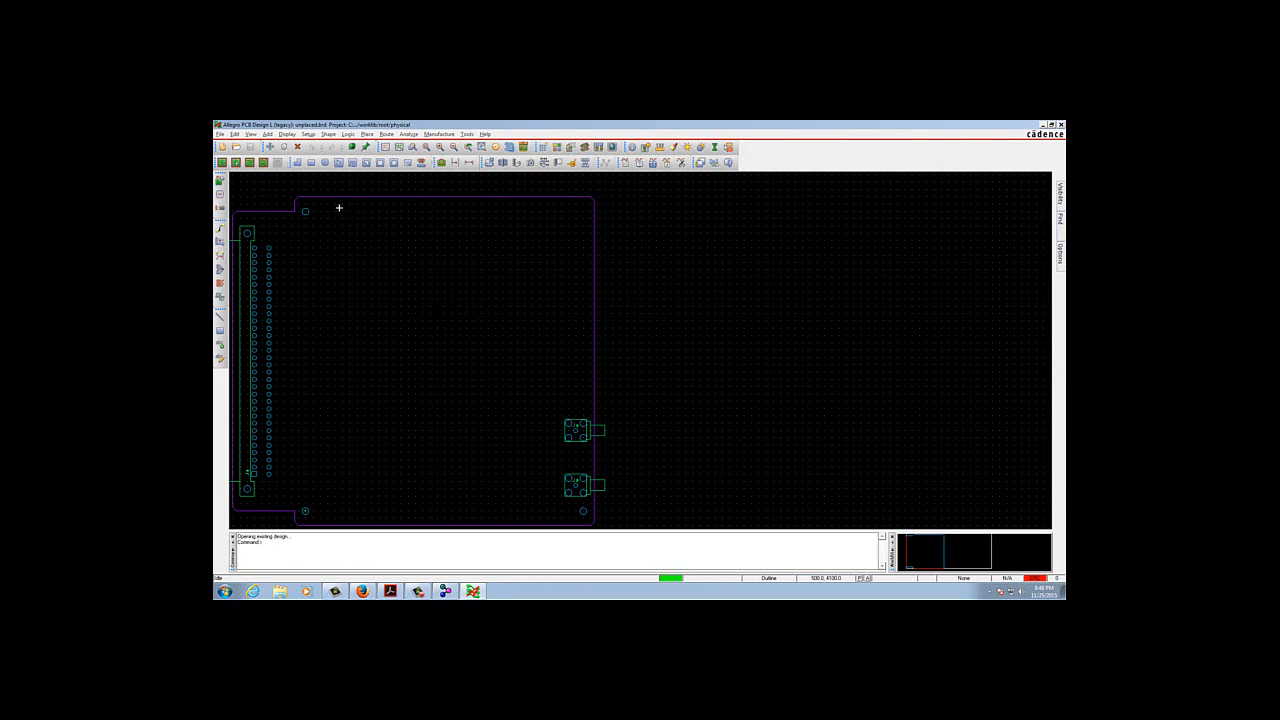
- Check the board's status for symbols, nets, shapes and DRCs, and close the status window
left_click(287, 133)
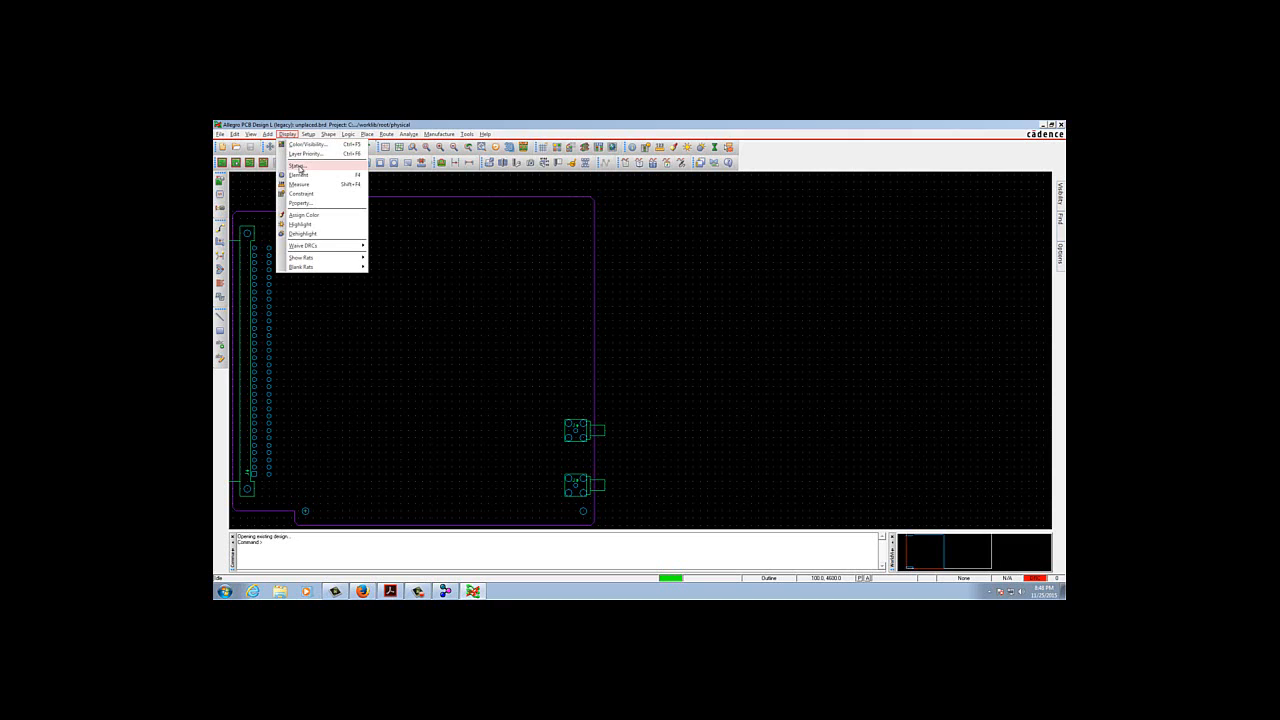
left_click(298, 166)
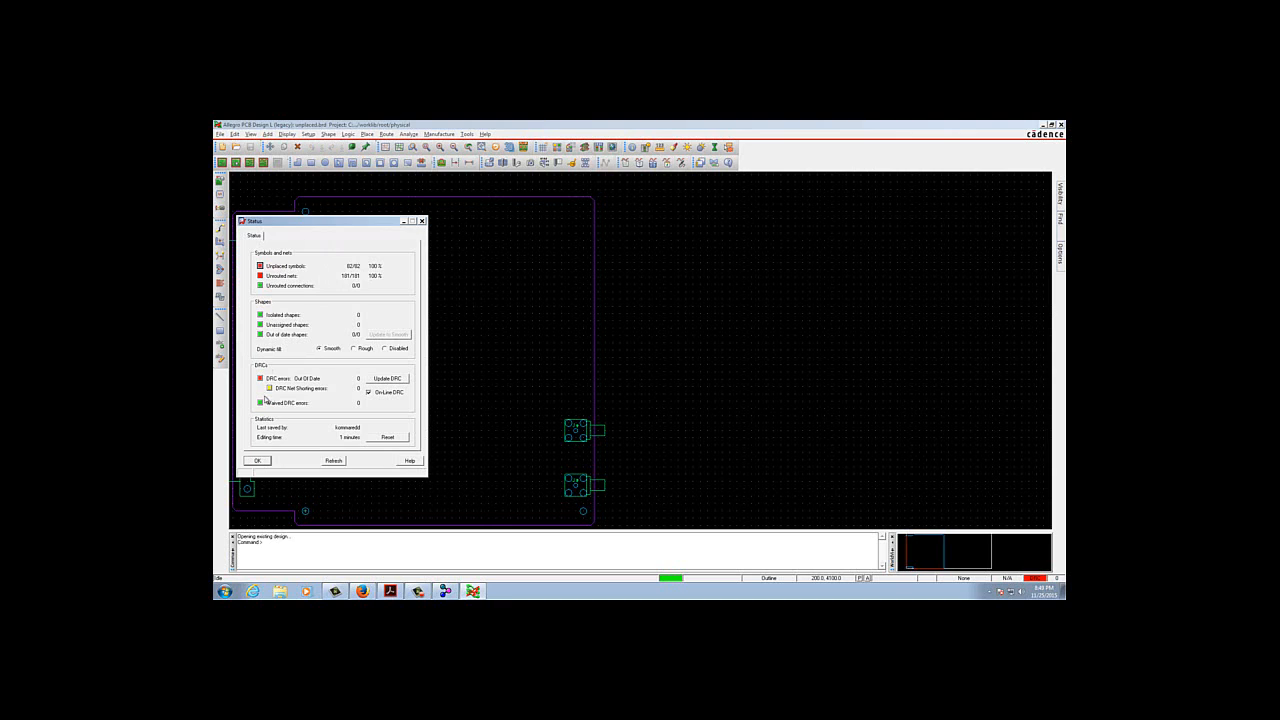
left_click(256, 460)
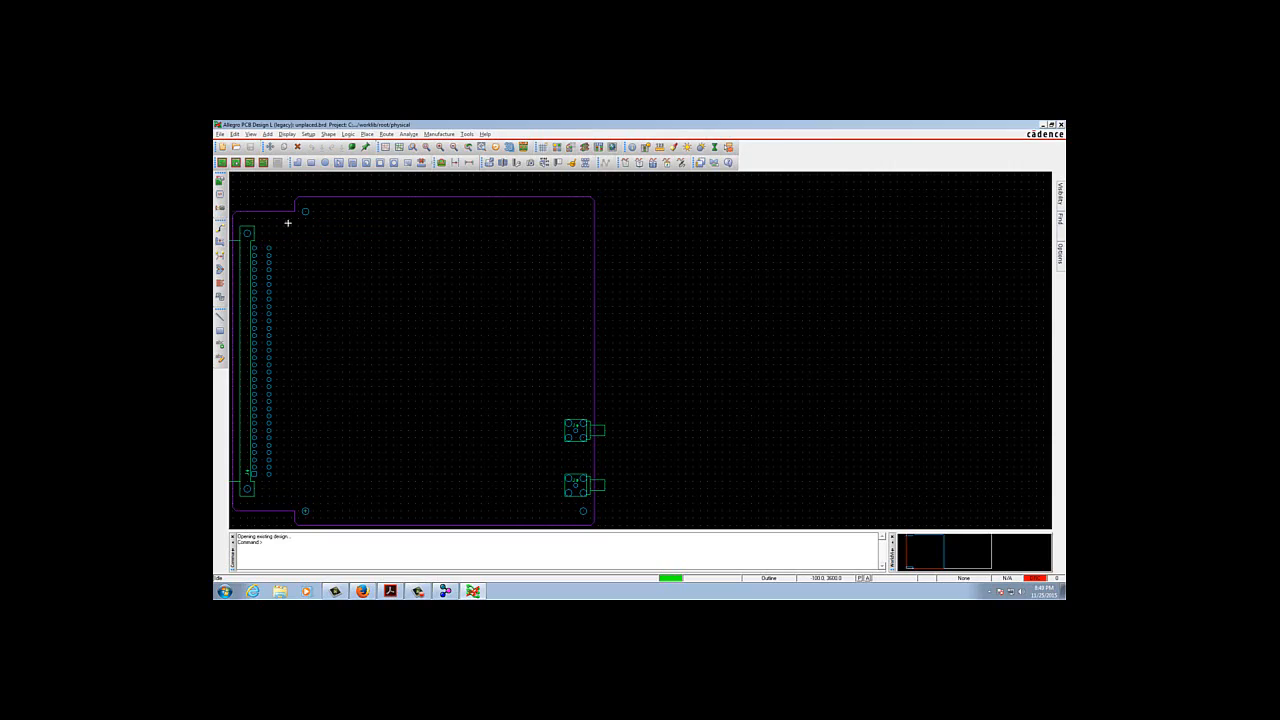
- Exit the board editor and close Project Manager
left_click(221, 134)
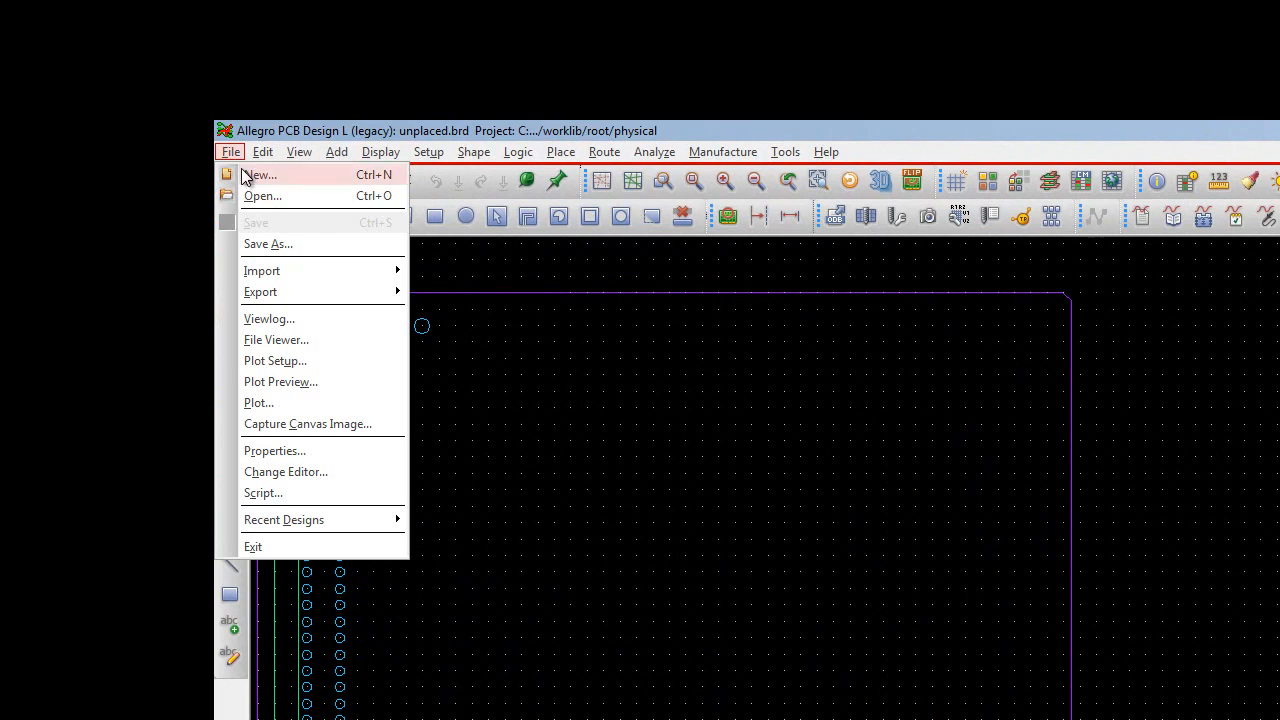
left_click(281, 552)
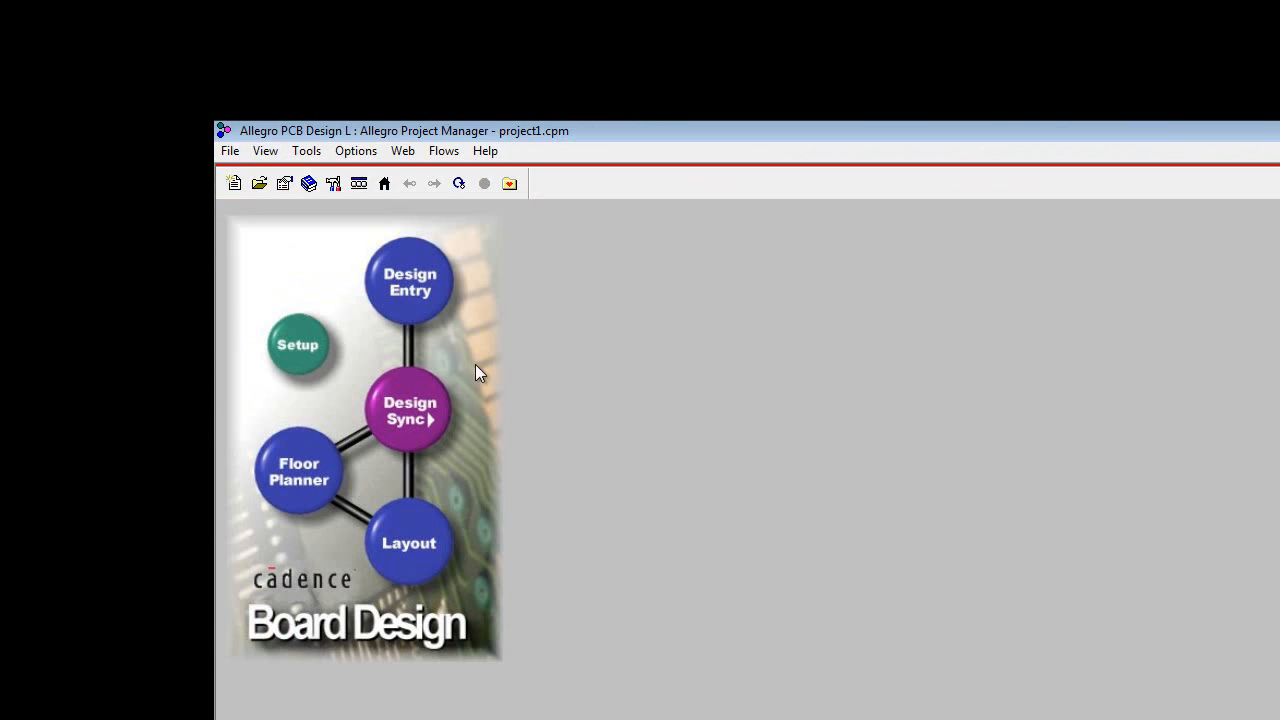
left_click(230, 151)
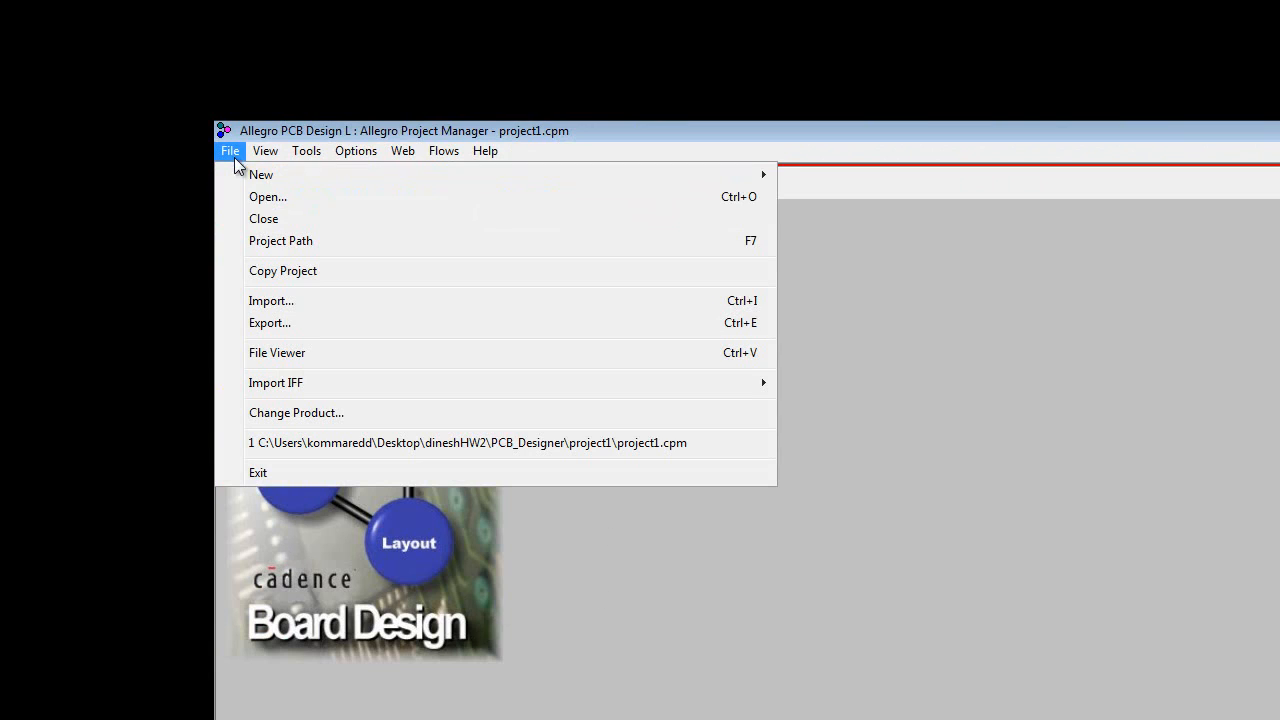
left_click(306, 474)
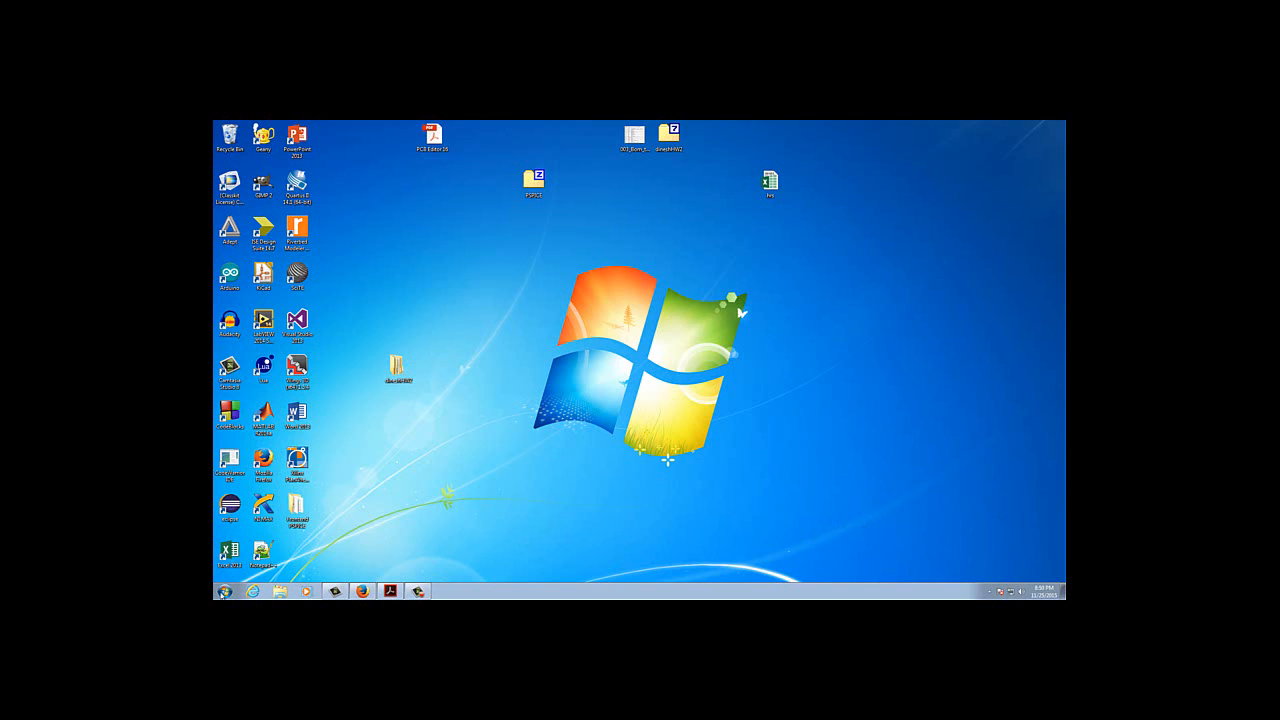
- Launch PCB Editor from the Cadence Release 16.6 programs
left_click(228, 592)
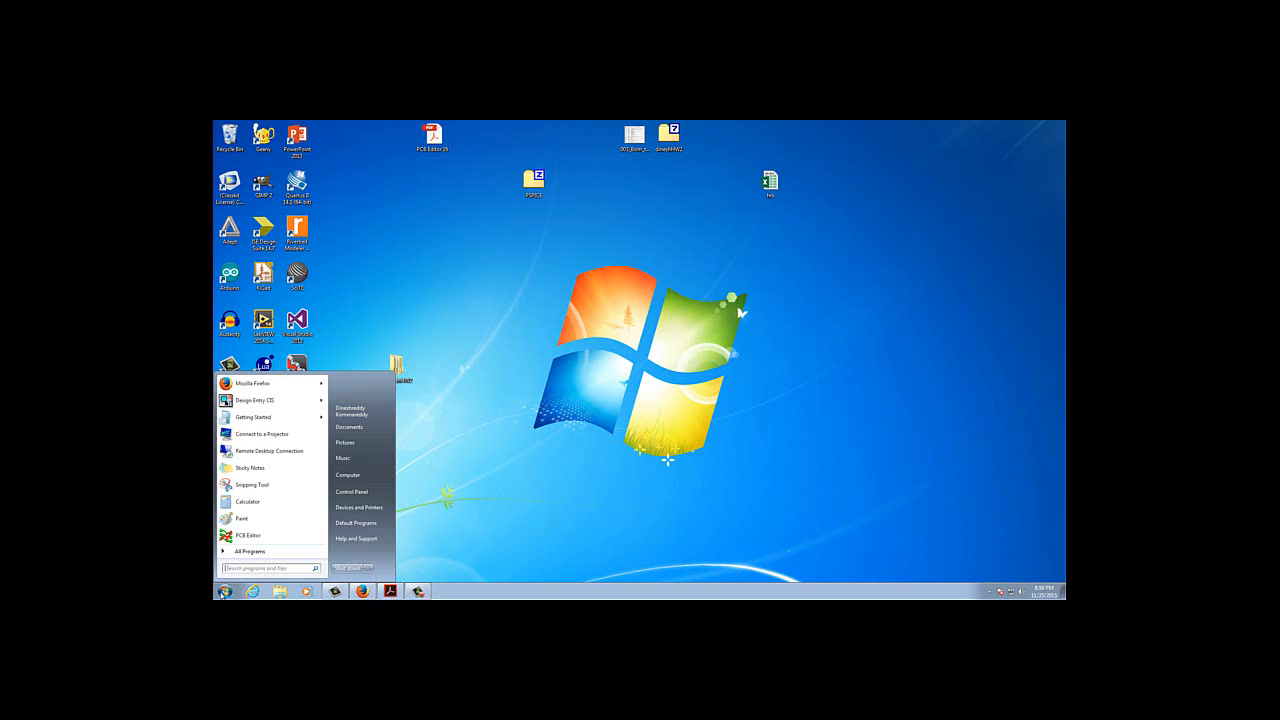
left_click(252, 551)
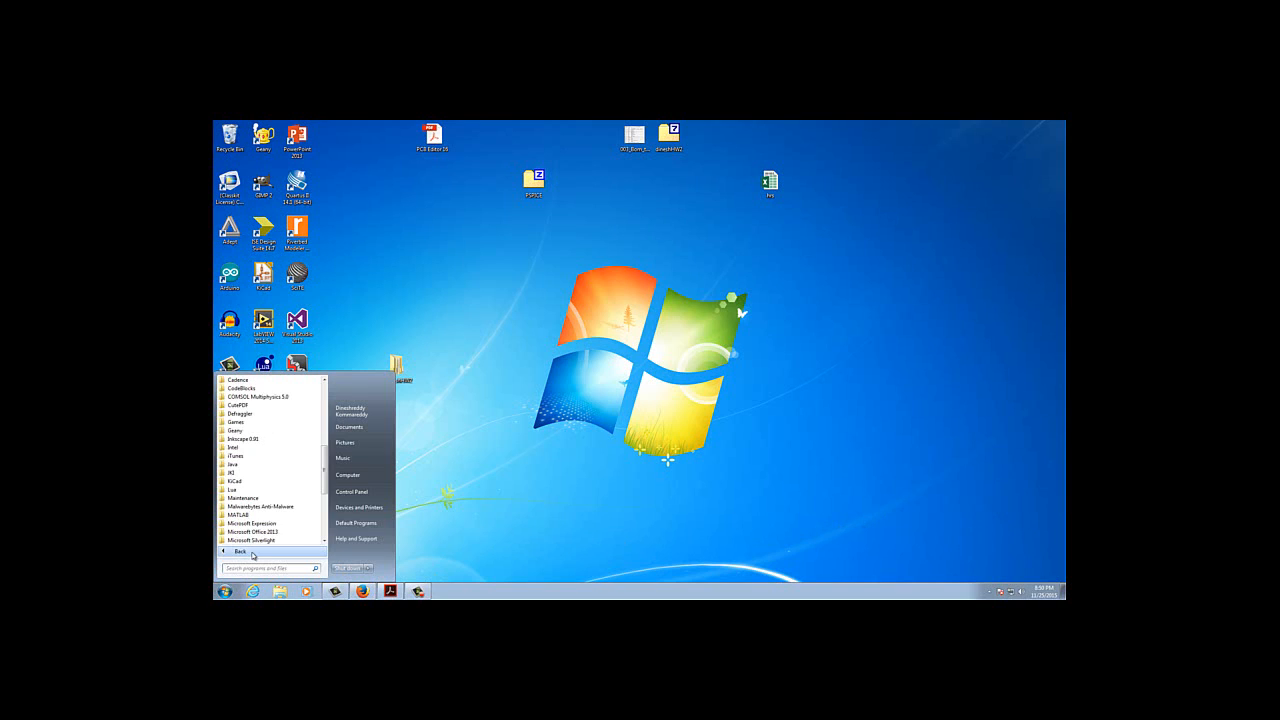
left_click(240, 380)
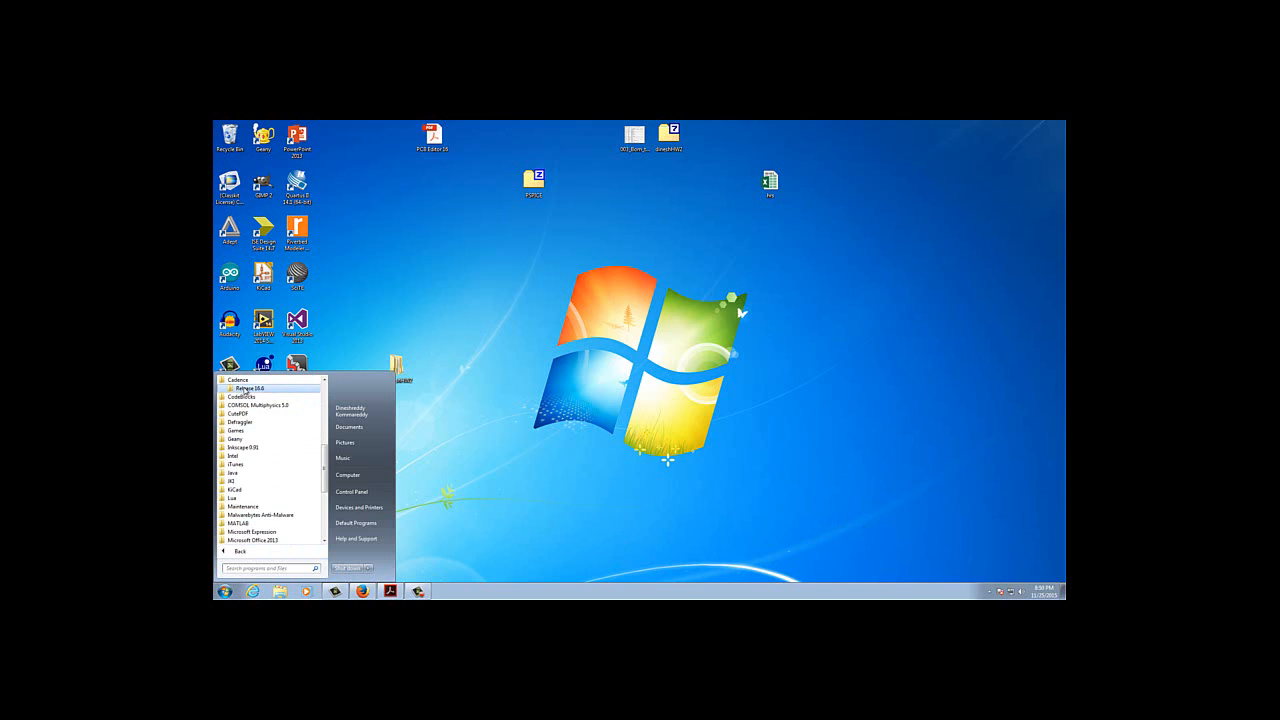
left_click(248, 388)
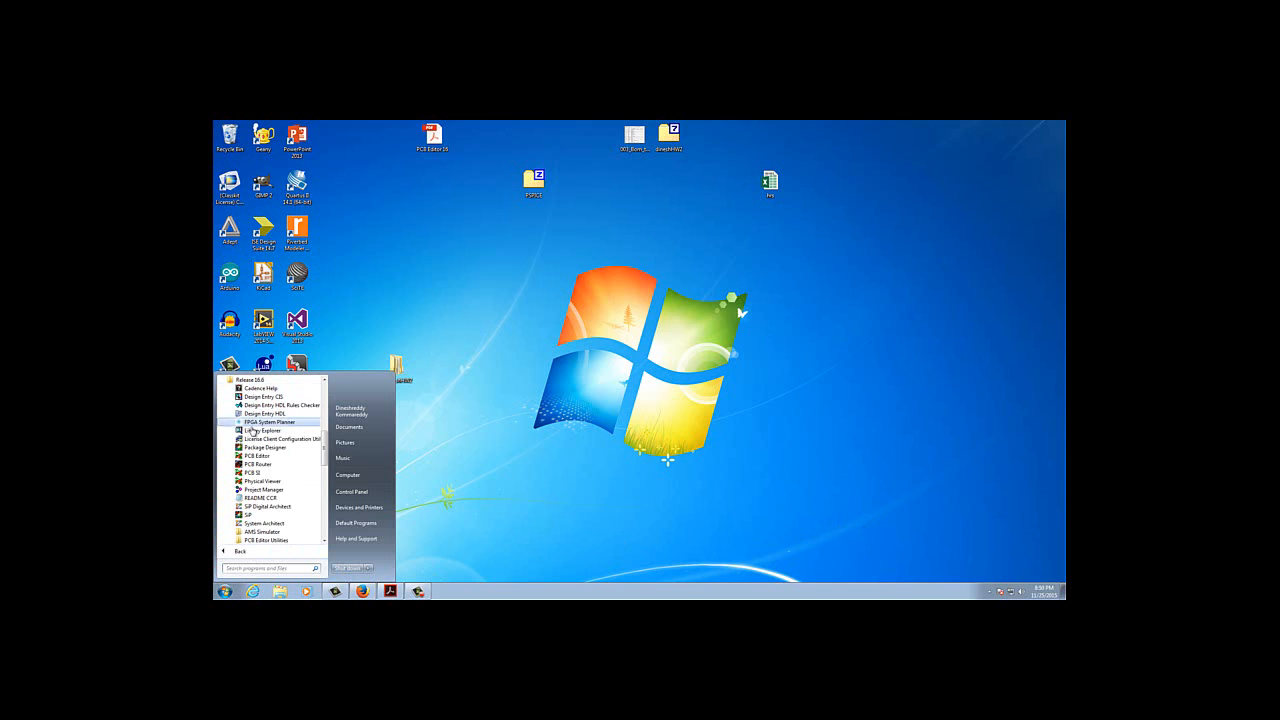
left_click(255, 457)
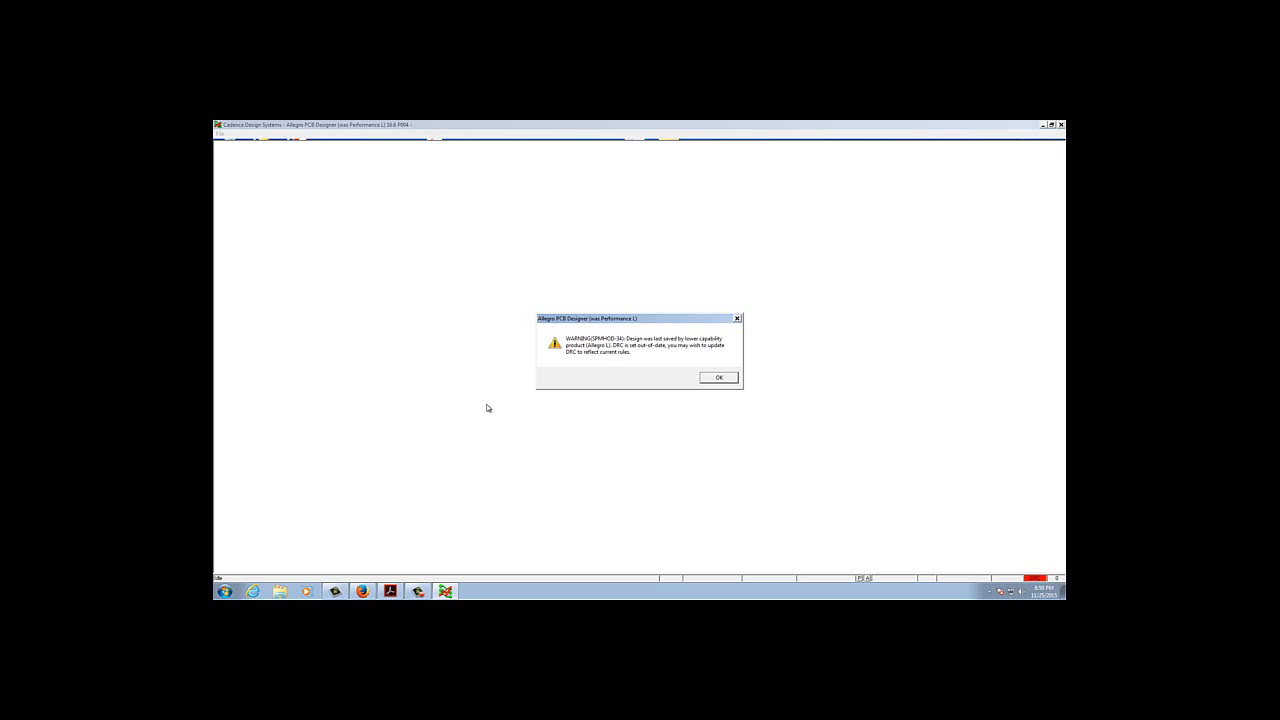
- Acknowledge the out-of-date DRC warning so that the unplaced.brd design loads
left_click(718, 378)
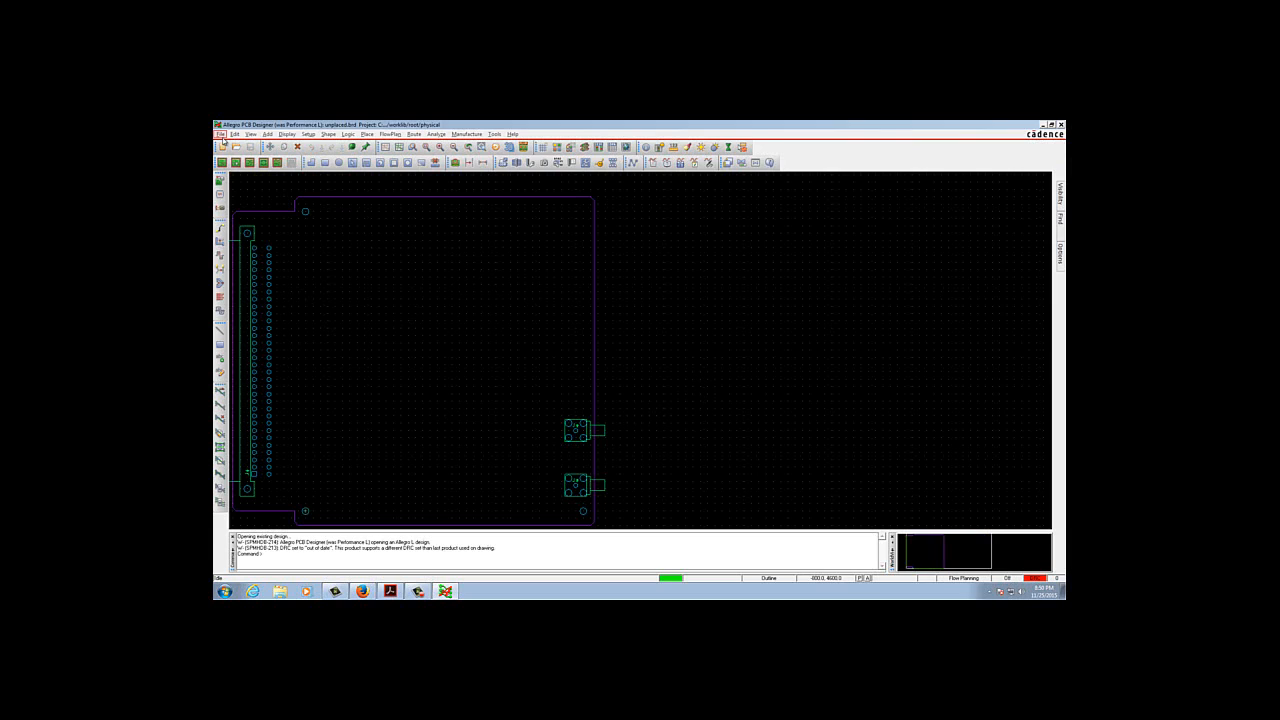
left_click(420, 594)
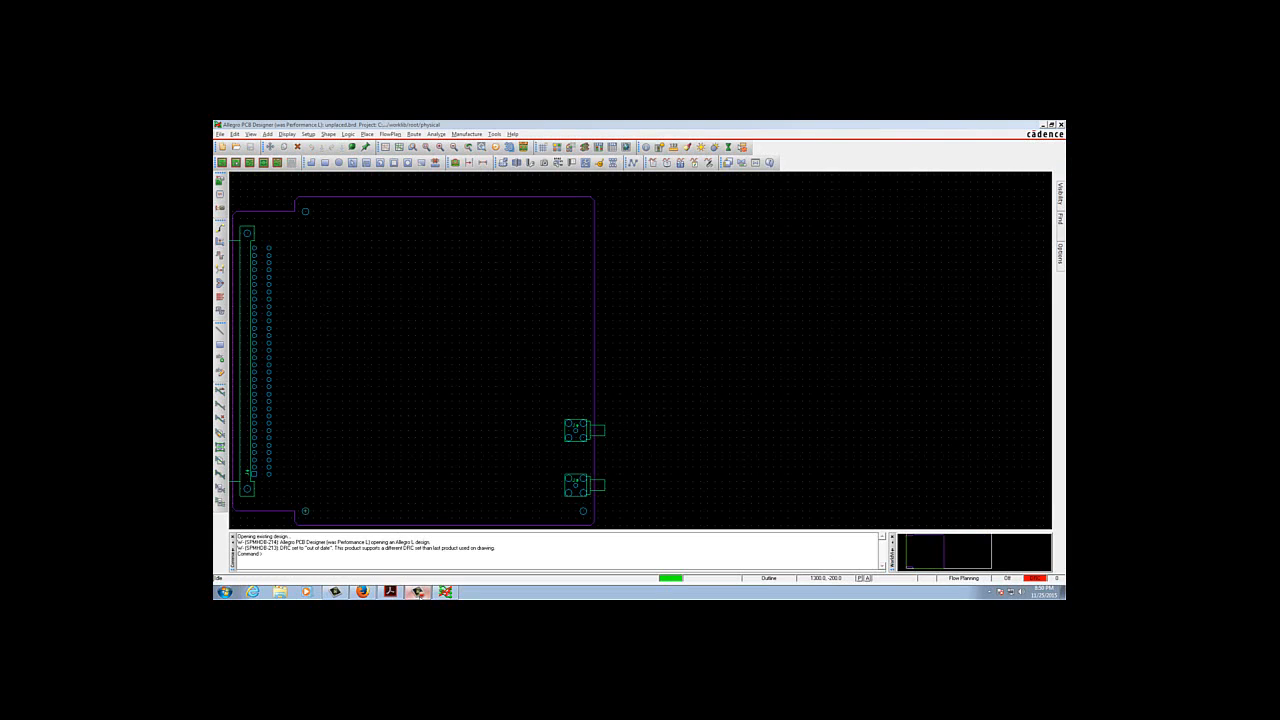
left_click(867, 503)
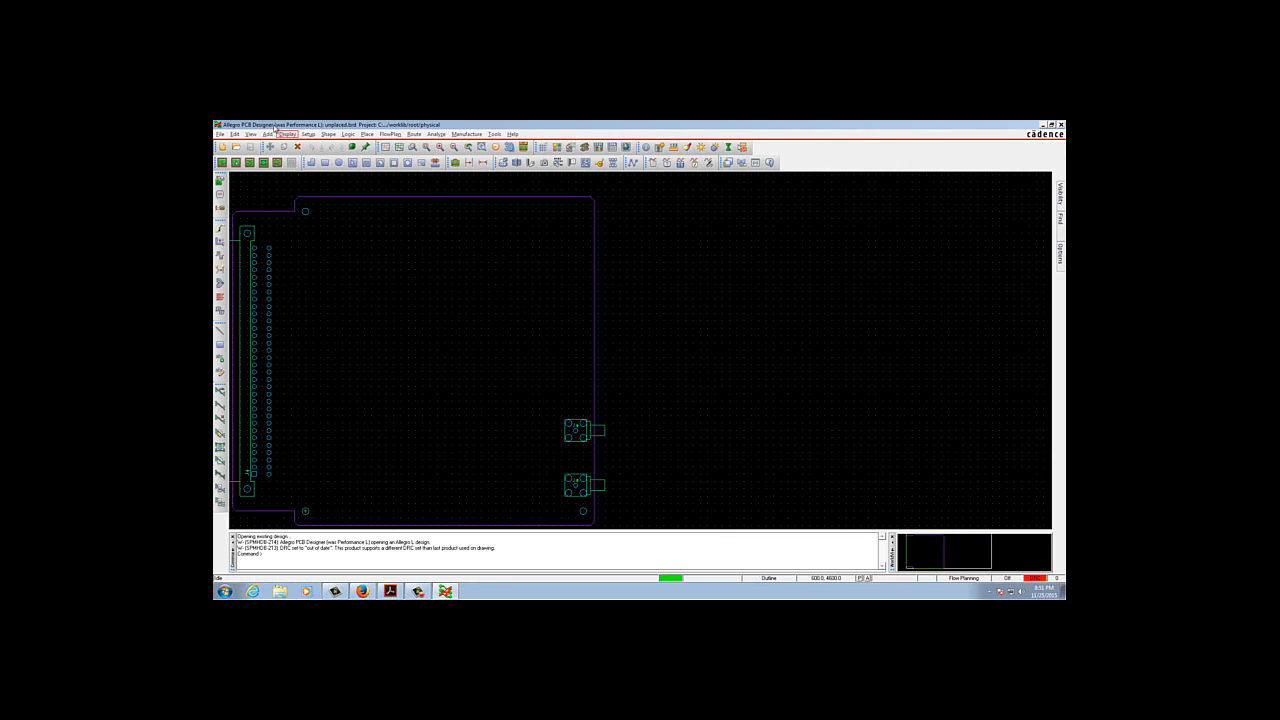
- Open master.brd from the symbols folder of PCB_Designer/project2 and accept the DRC warning
left_click(219, 135)
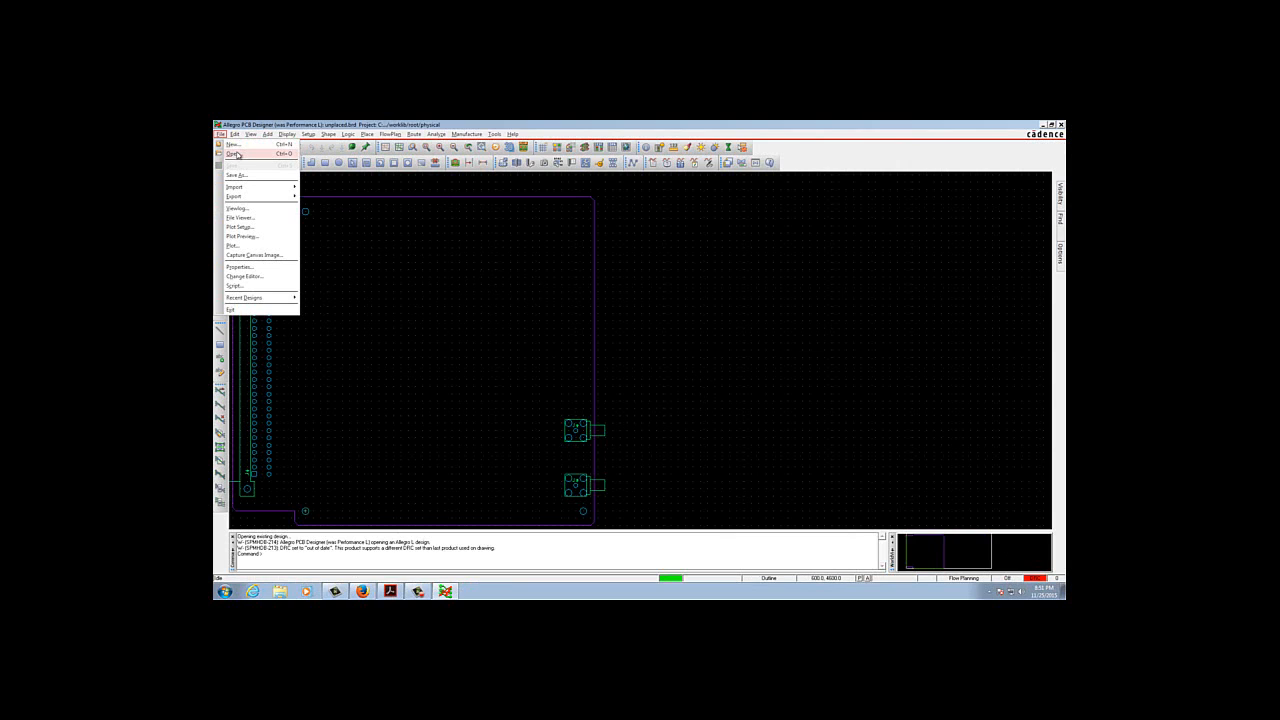
left_click(240, 154)
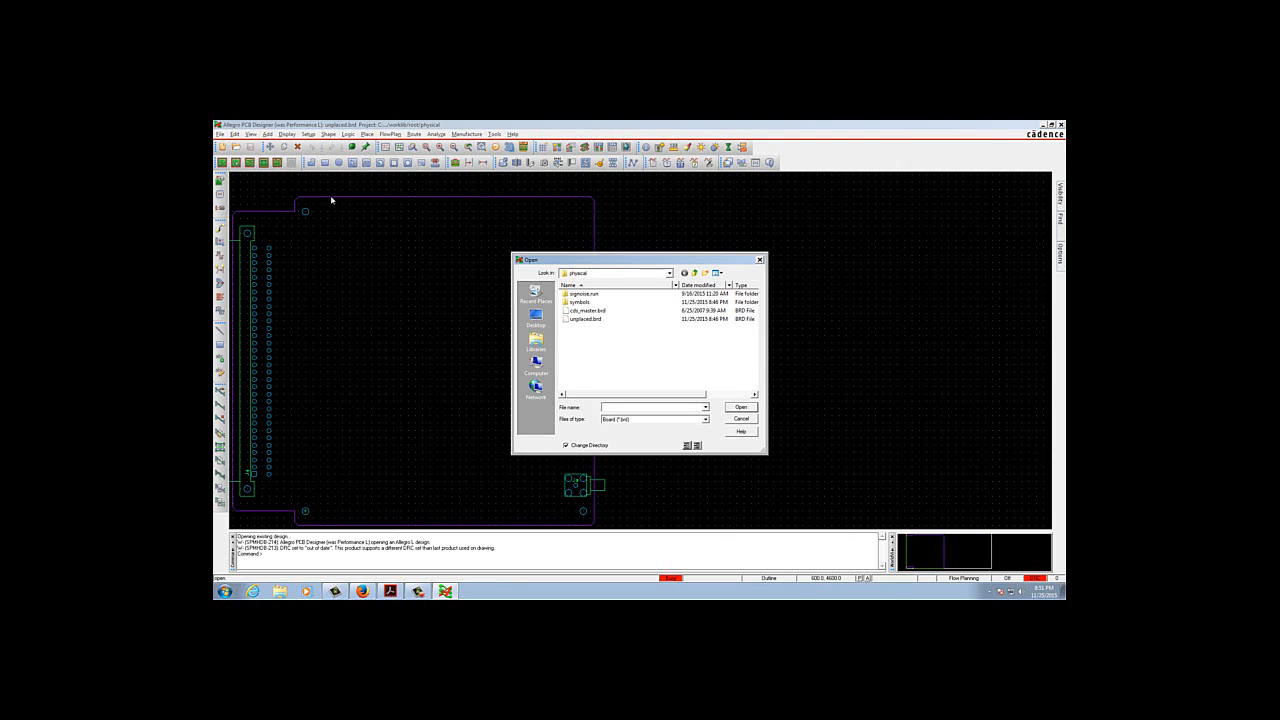
left_click(669, 273)
left_click(605, 362)
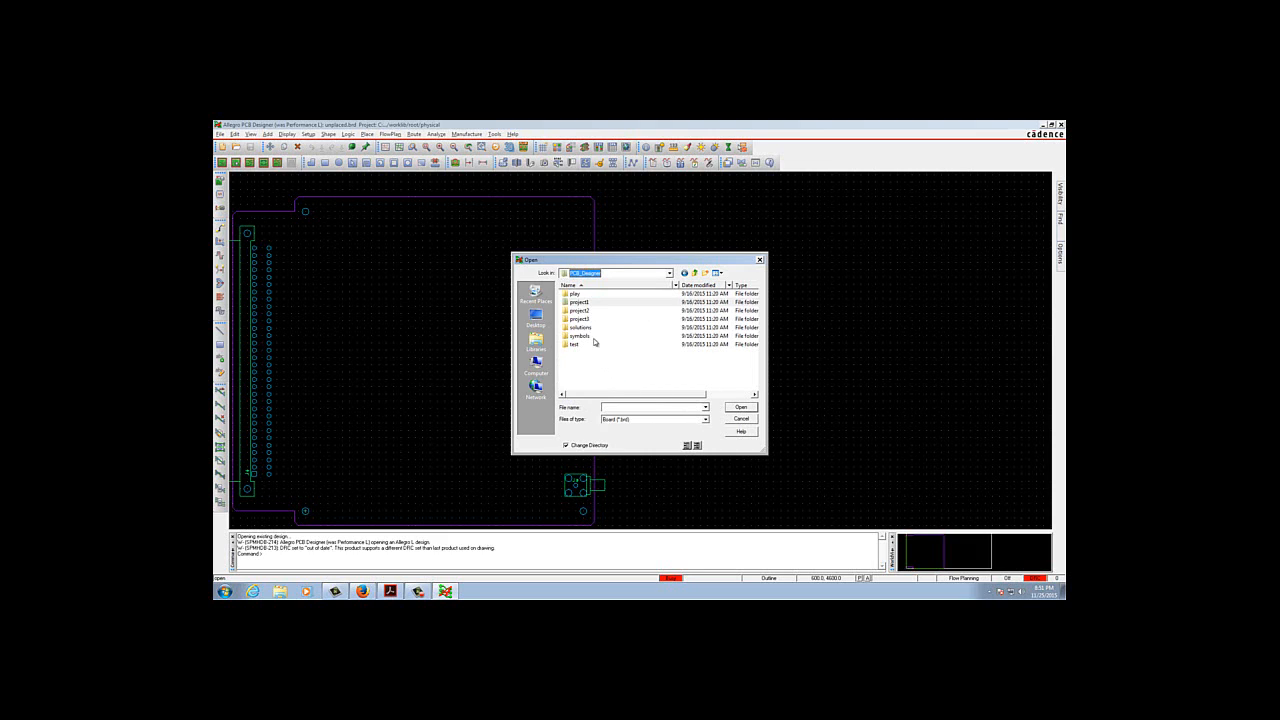
left_click(586, 313)
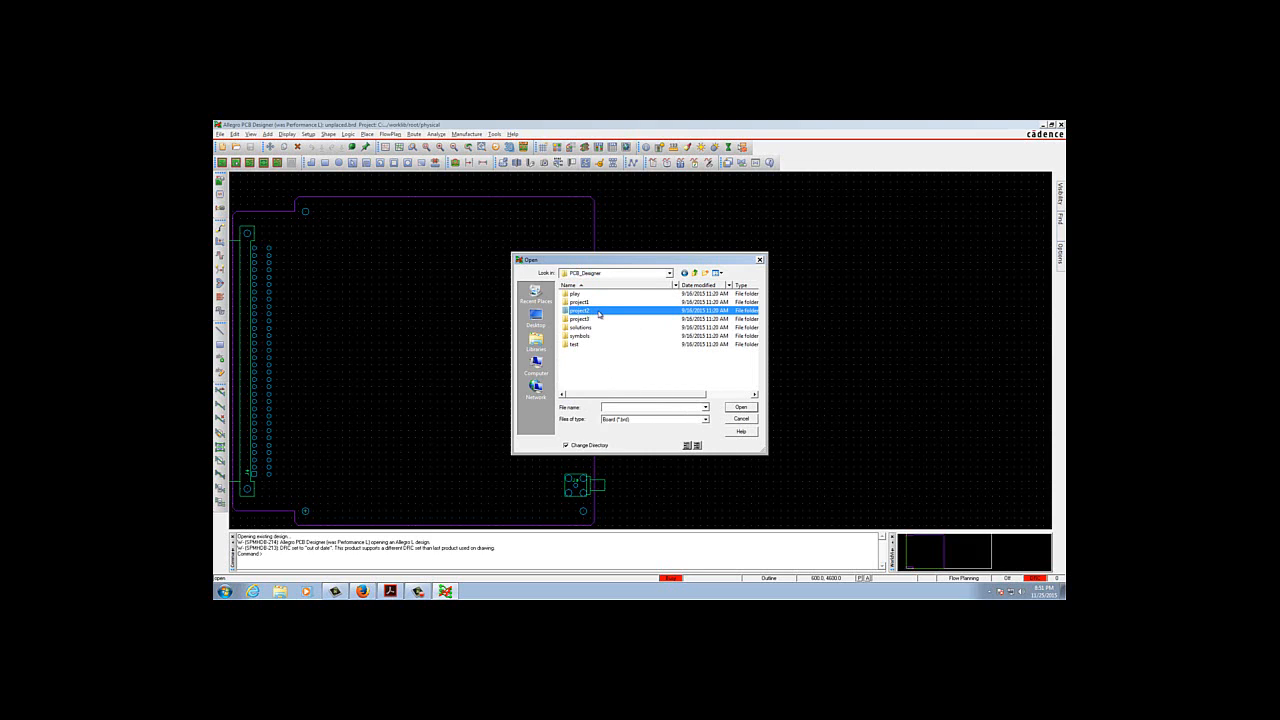
double_click(600, 314)
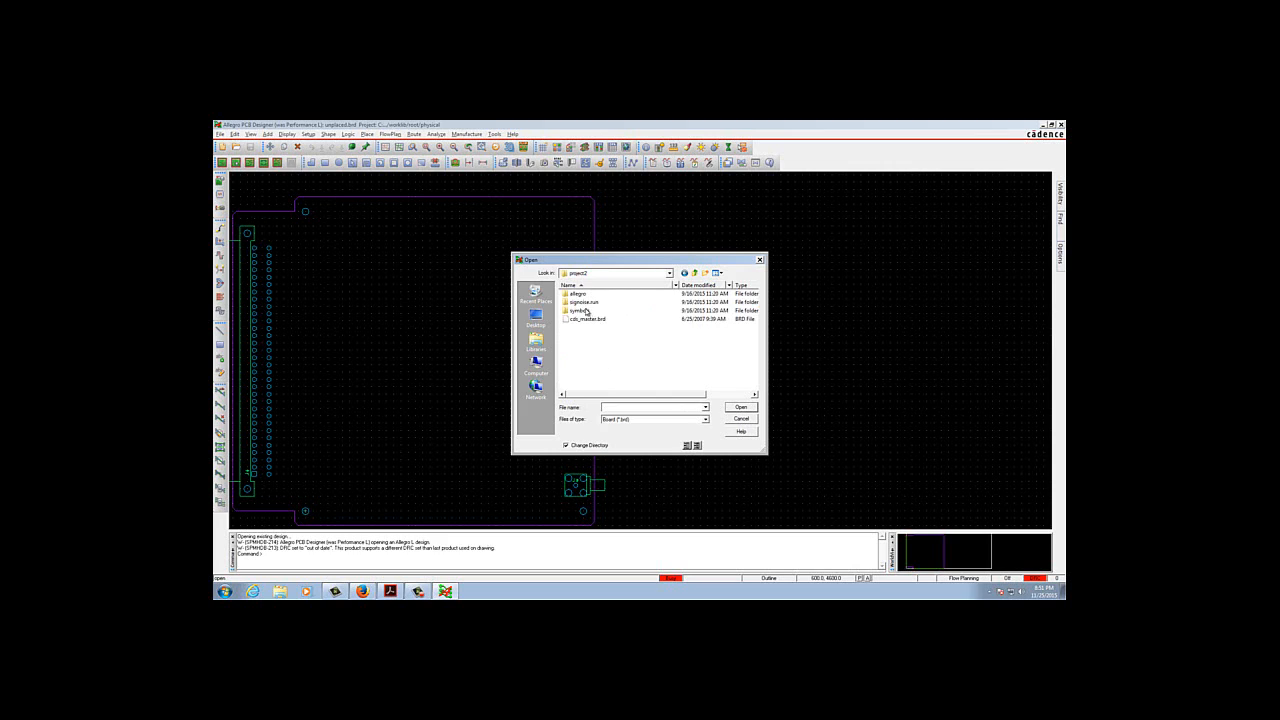
double_click(584, 311)
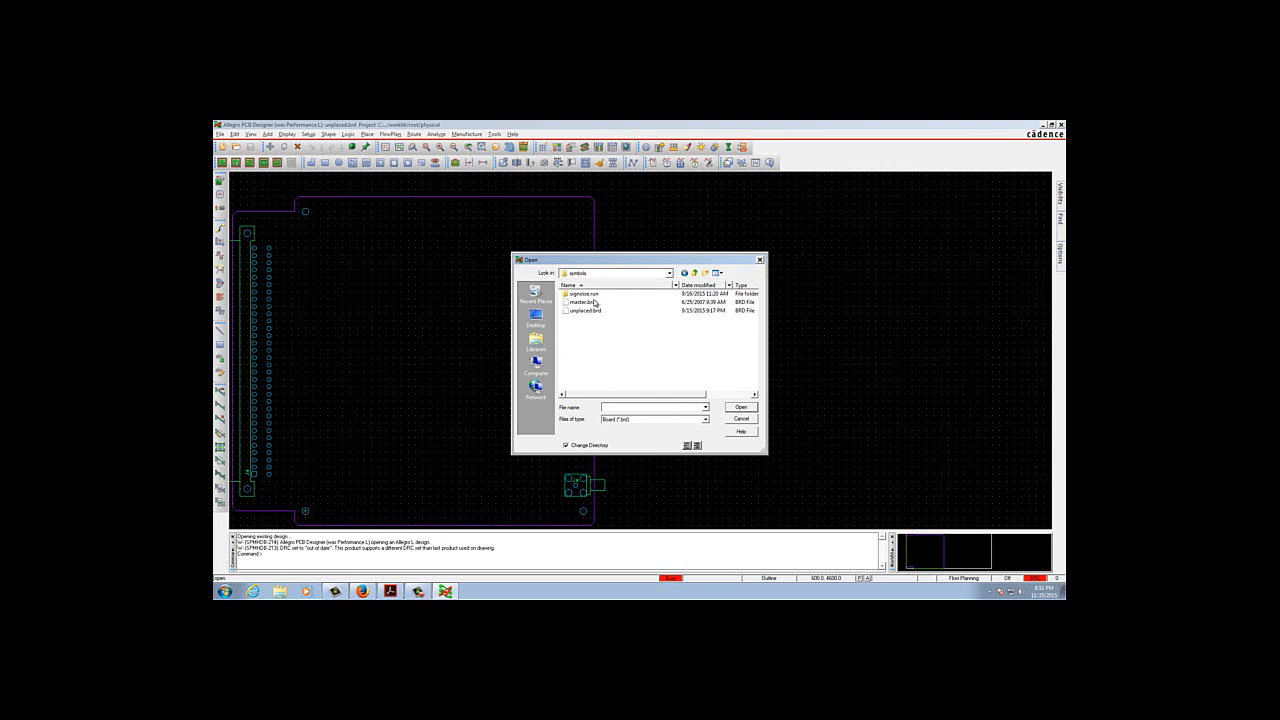
left_click(594, 302)
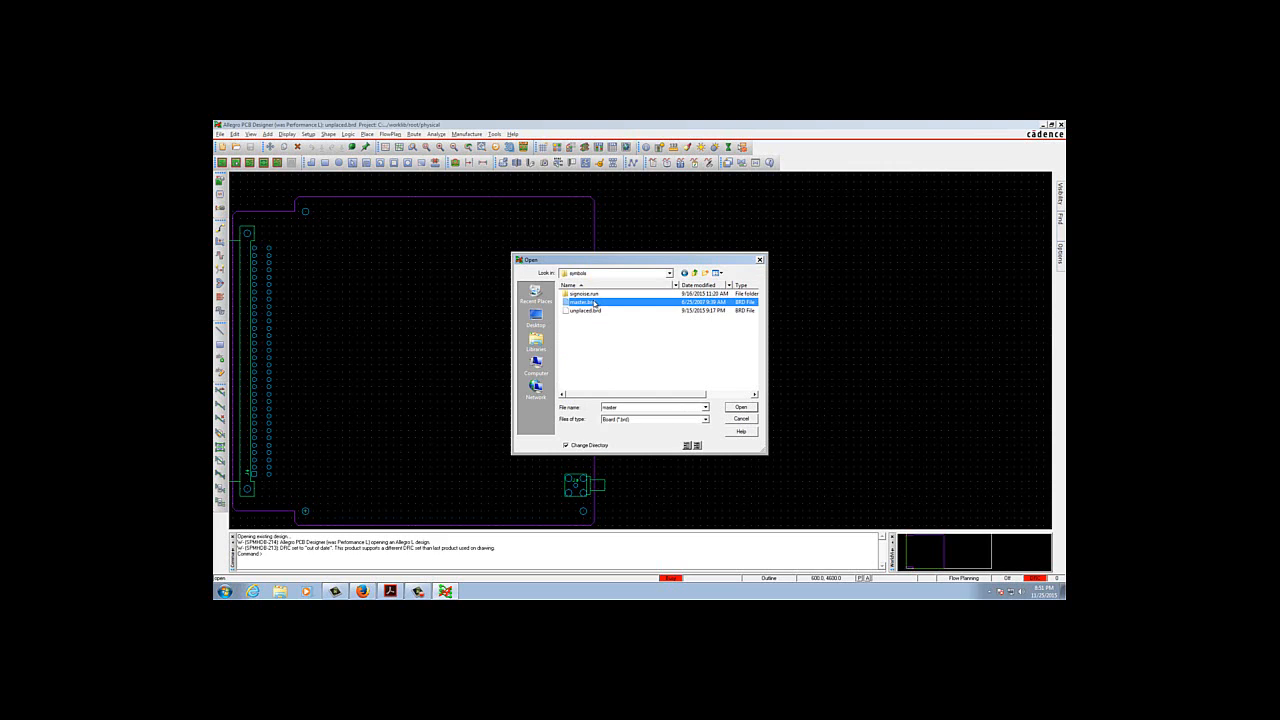
left_click(740, 409)
left_click(694, 385)
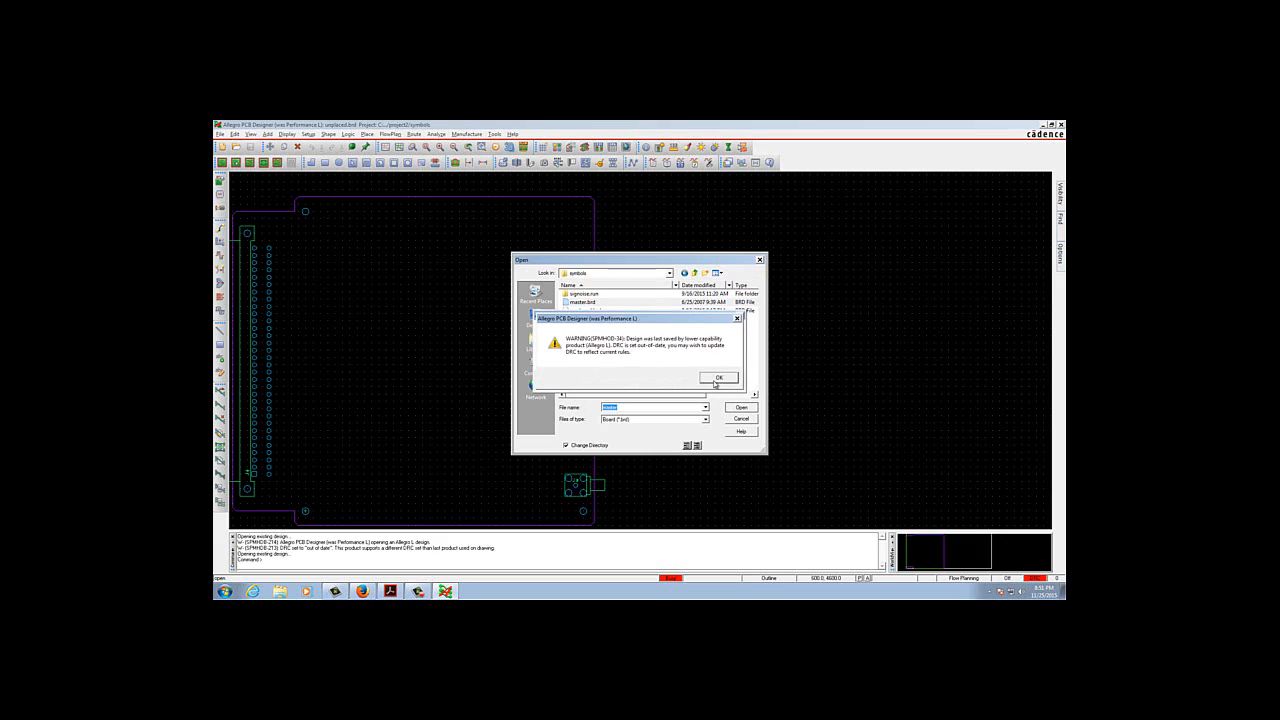
left_click(717, 378)
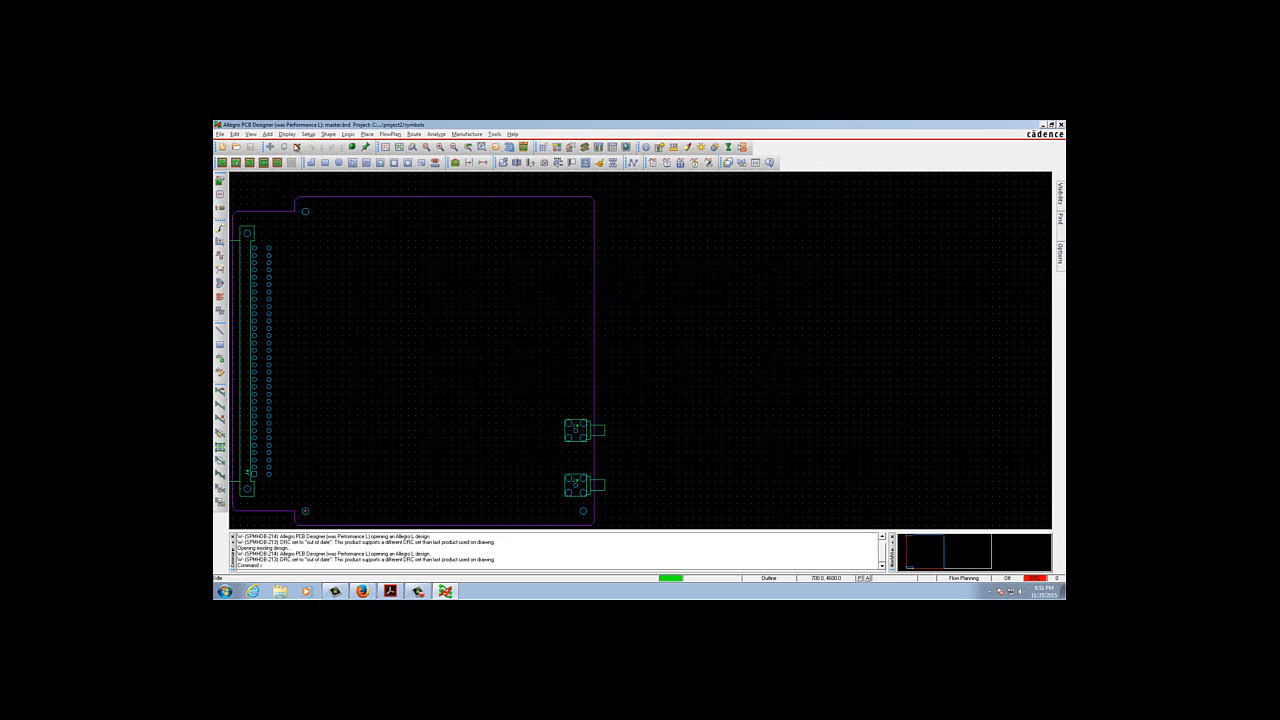
- Start a logic import into the board with Design entry CIS (Capture) as the import logic type
left_click(220, 134)
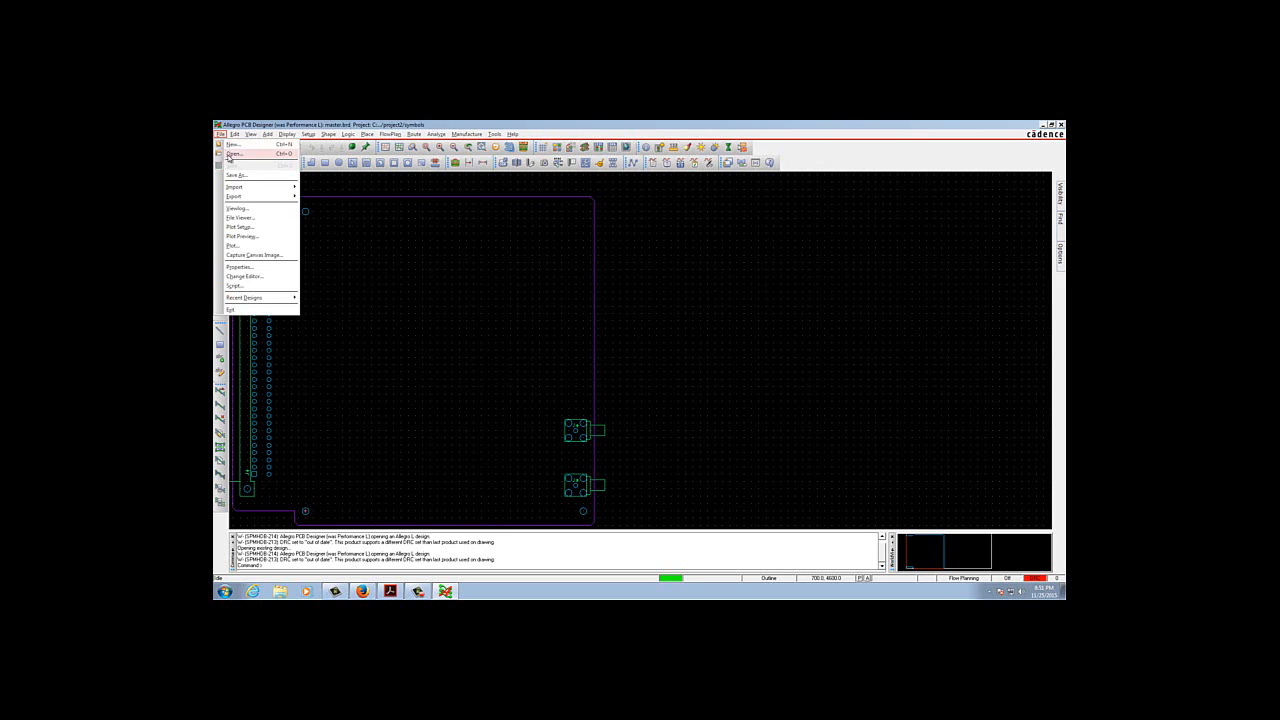
mouse_move(240, 187)
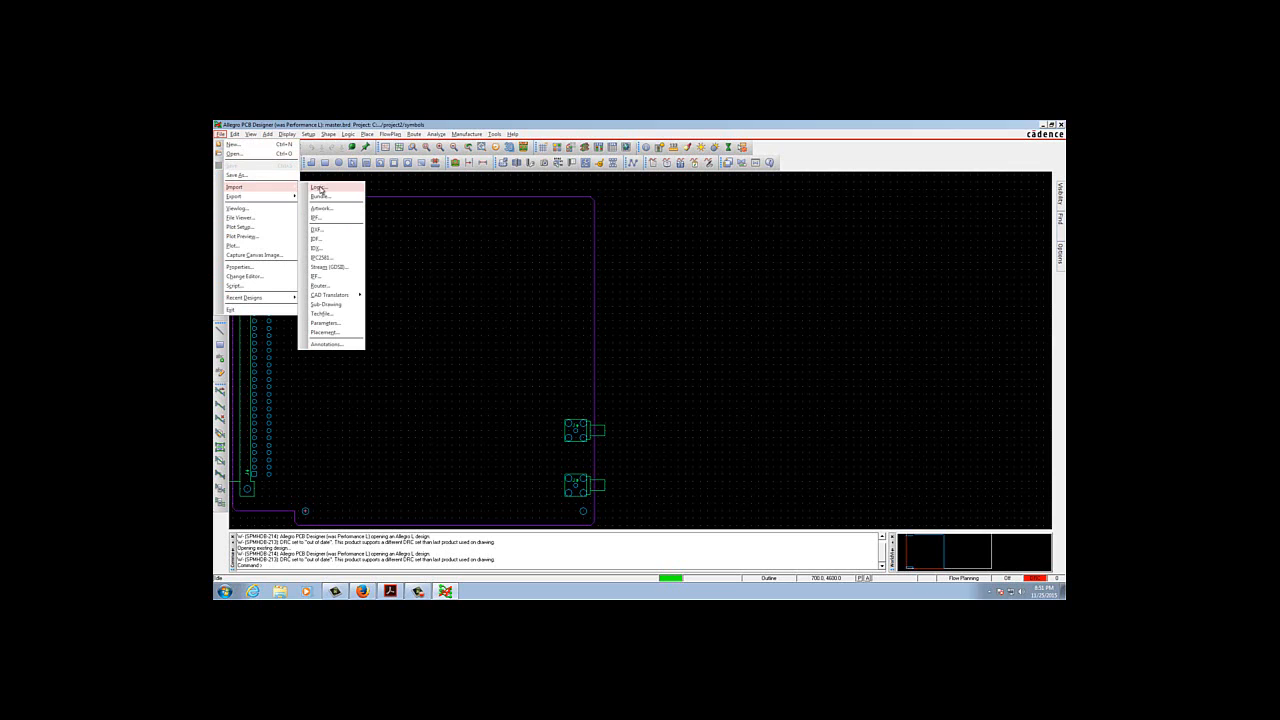
left_click(318, 188)
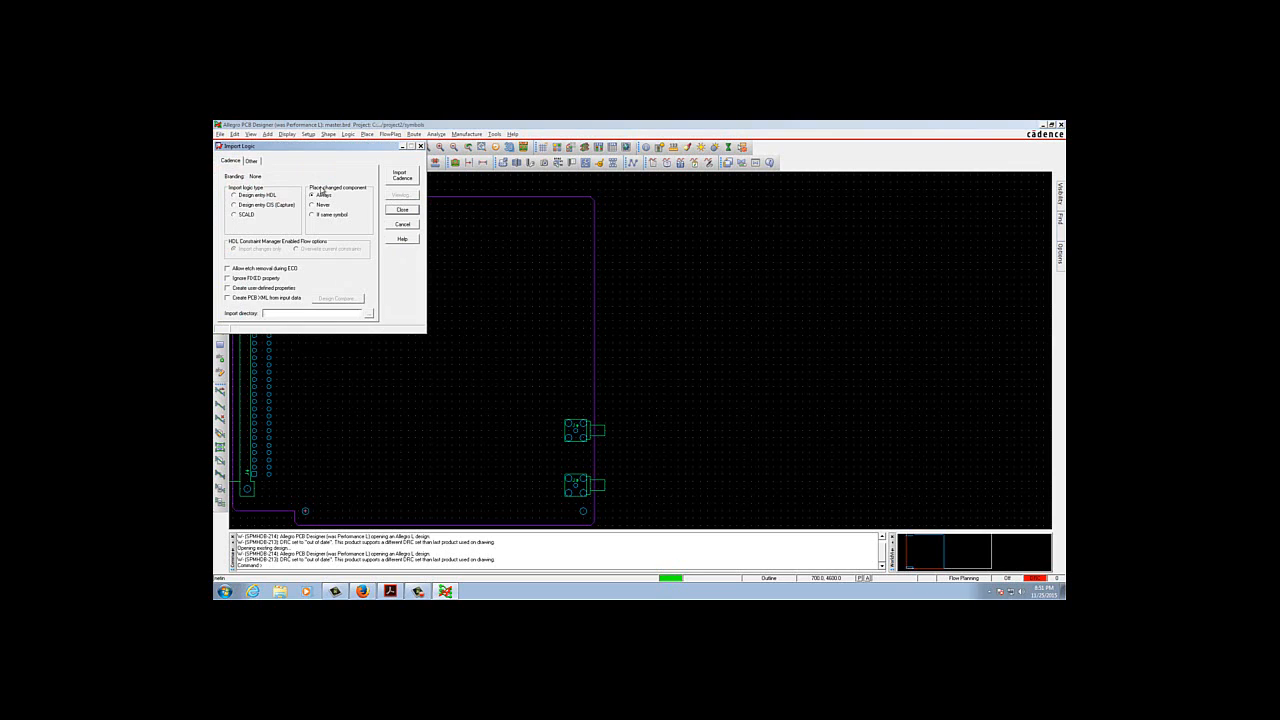
left_click(234, 205)
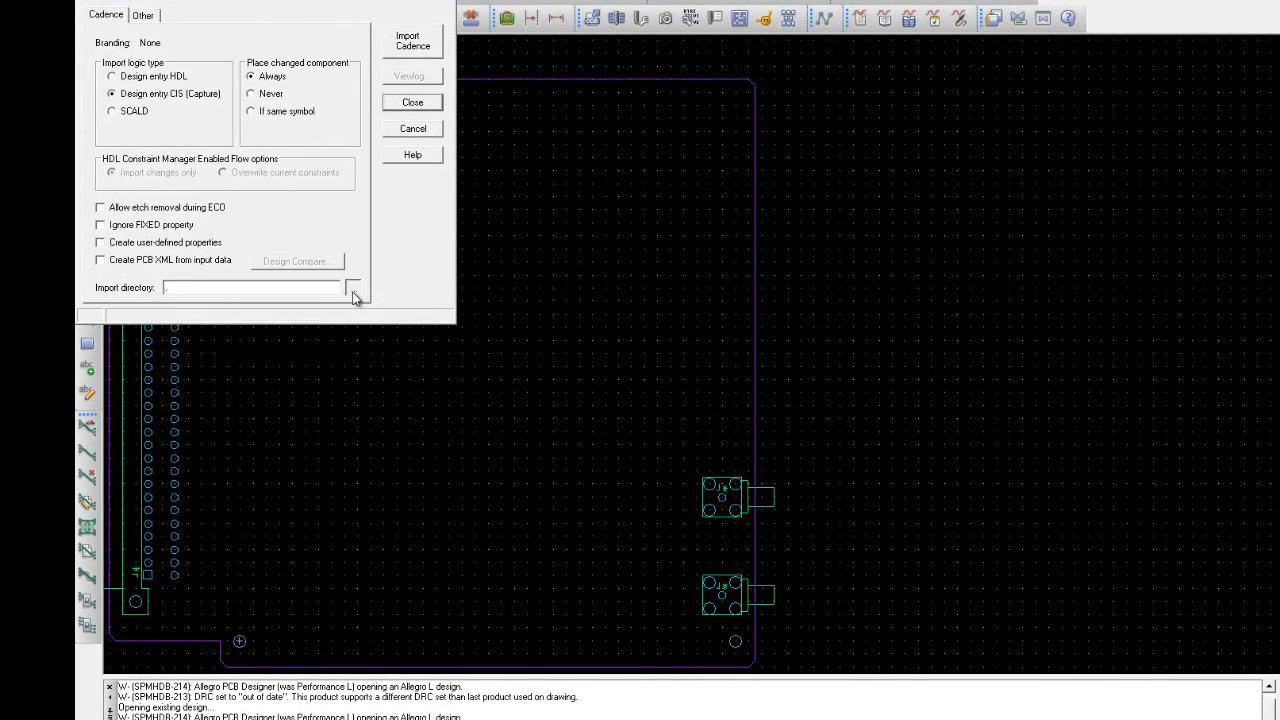
- Set the import directory to the PCB_Designer/project2 folder
left_click(369, 317)
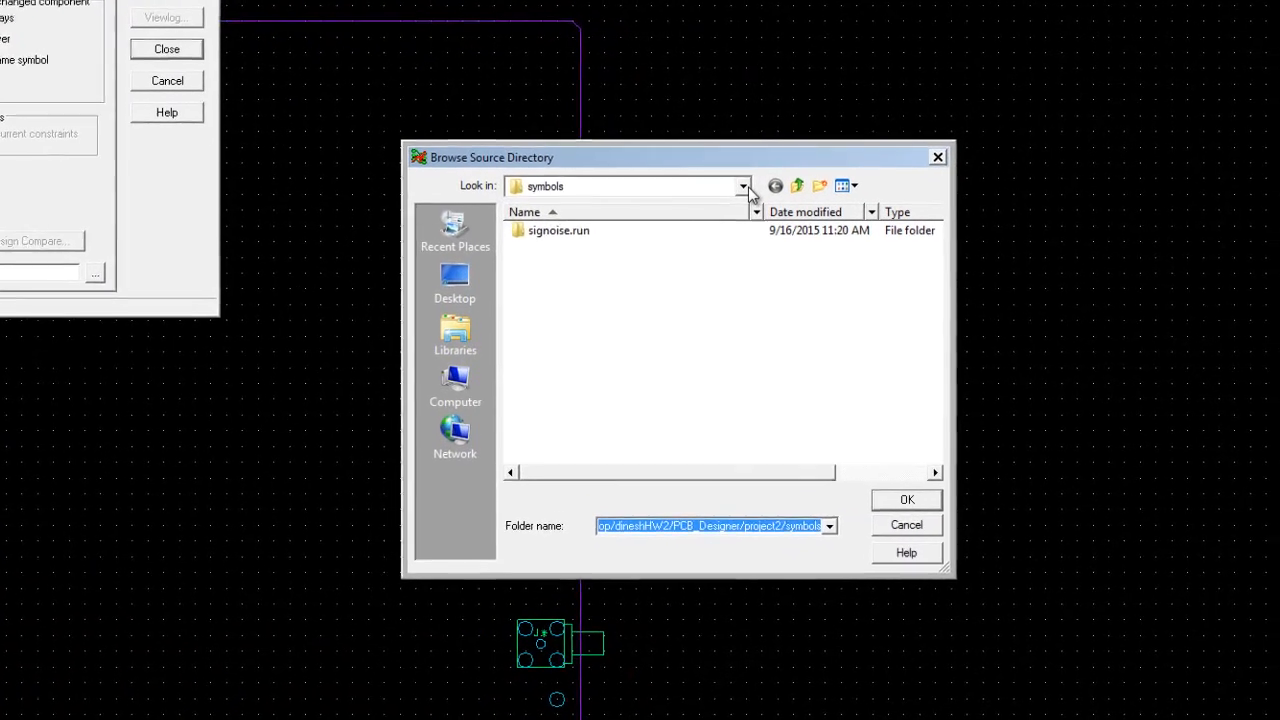
left_click(890, 217)
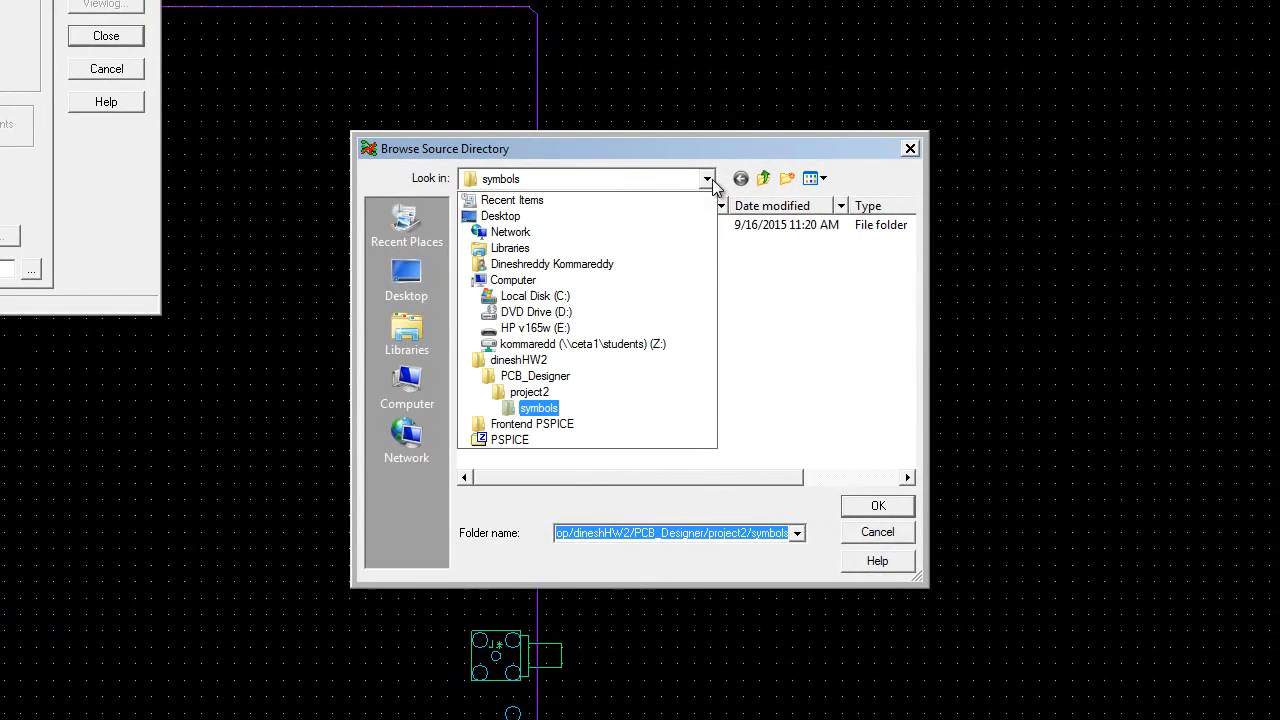
left_click(540, 396)
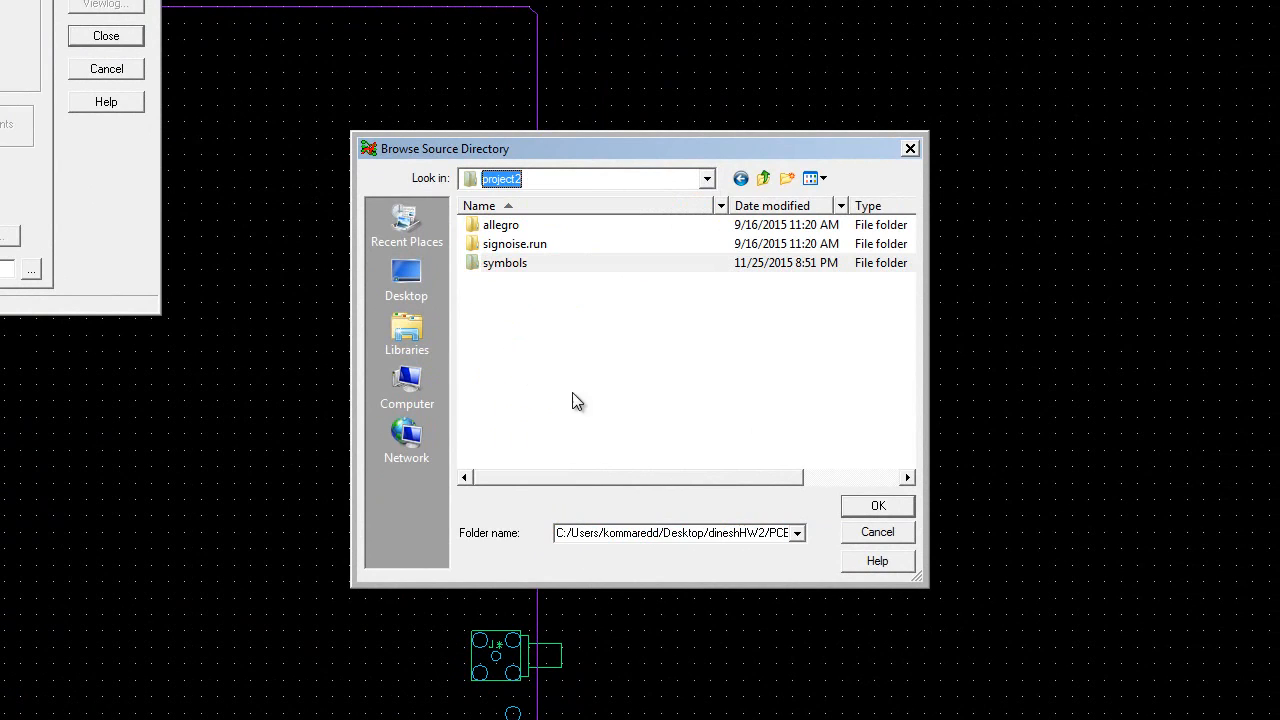
left_click(518, 227)
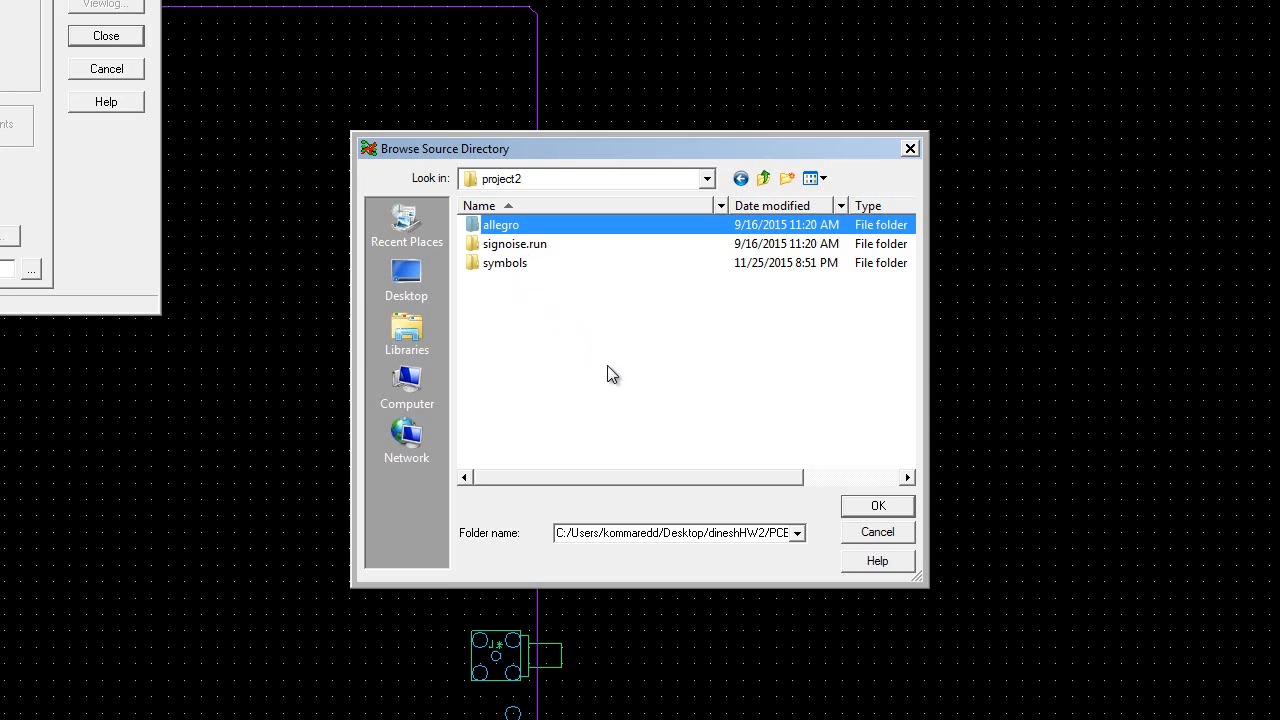
left_click(874, 508)
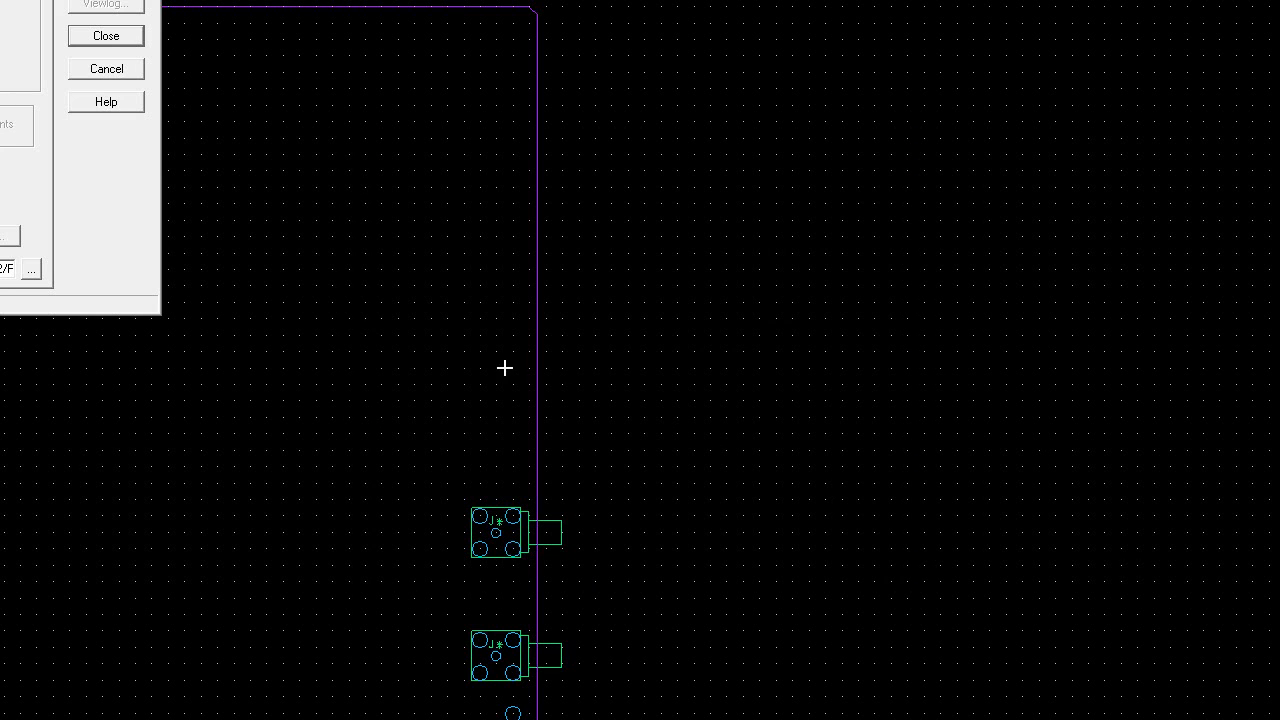
left_click(32, 272)
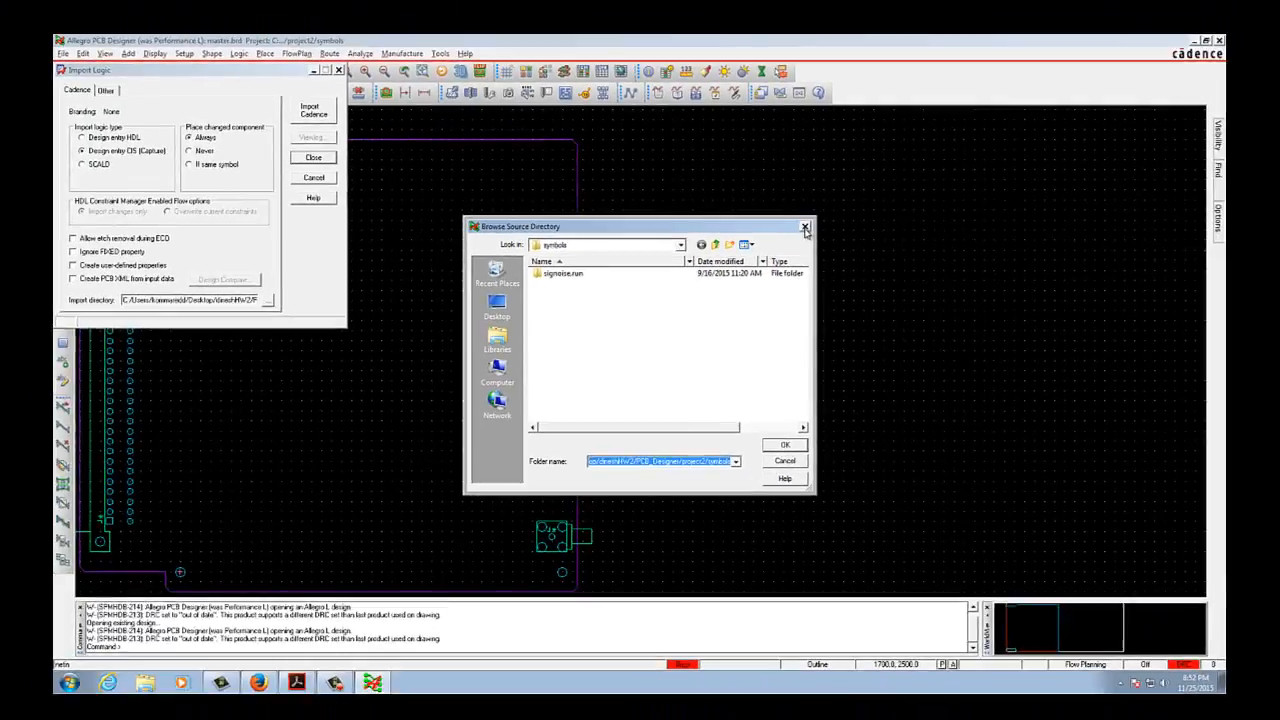
left_click(880, 171)
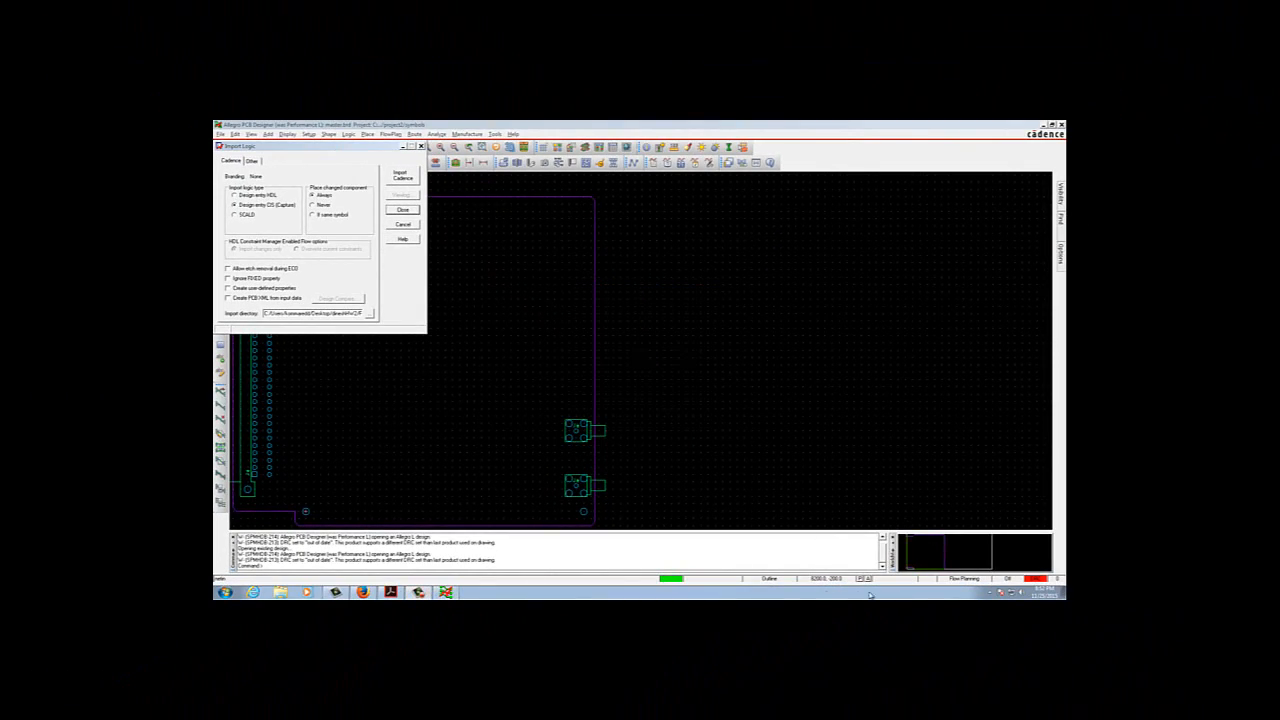
- Check the end of the import directory path and run the Cadence logic import
left_click(1023, 551)
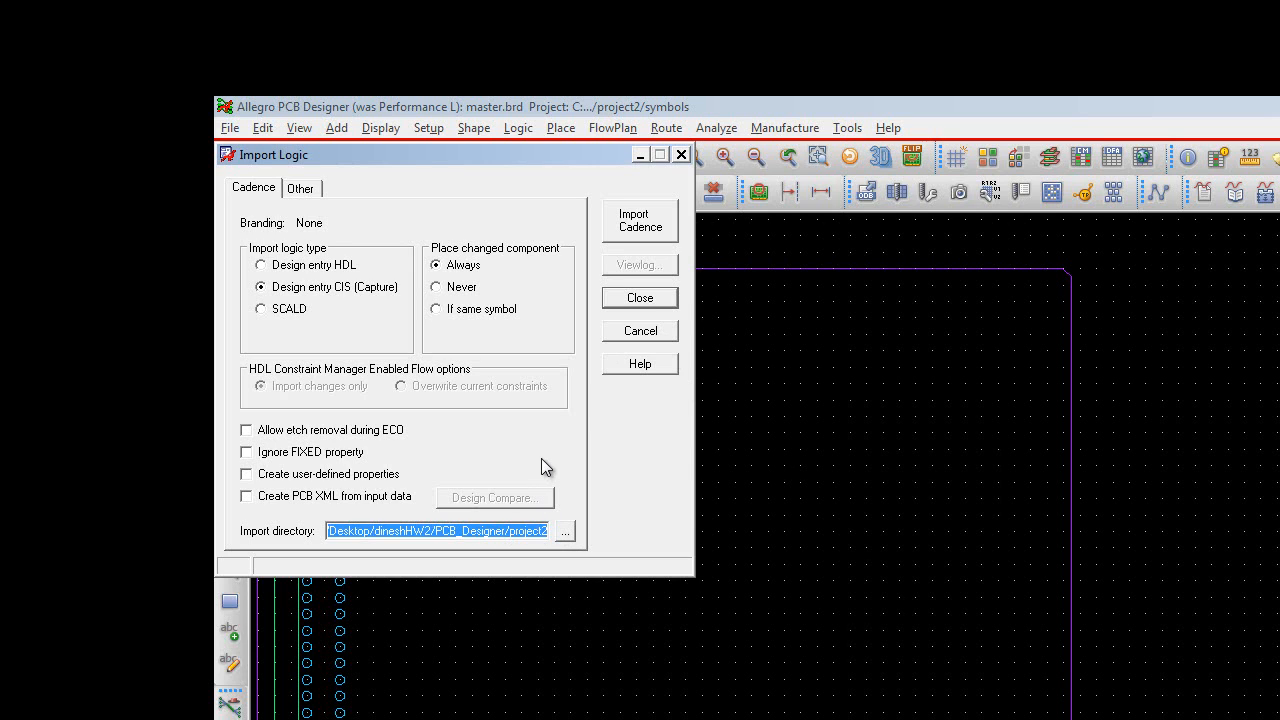
left_click(536, 531)
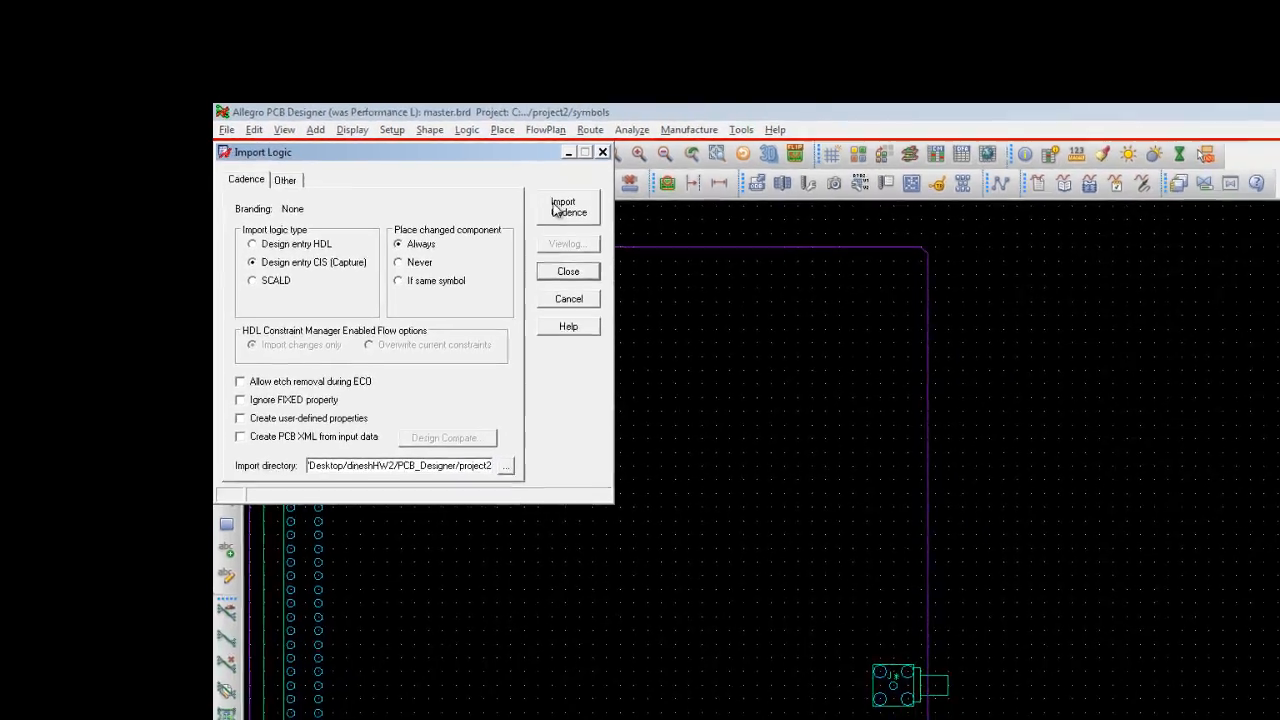
left_click(640, 220)
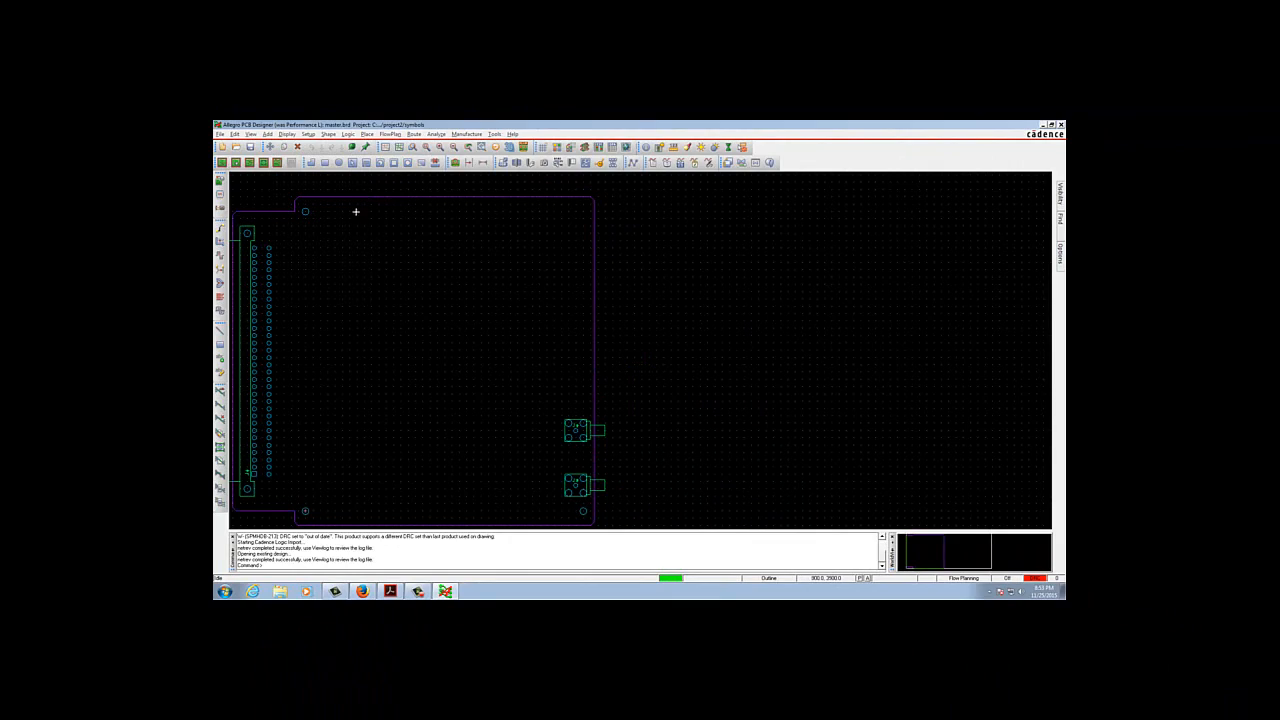
- Review the netrev.lst log in a maximized window for errors, oversights and warnings, and close it
left_click(220, 134)
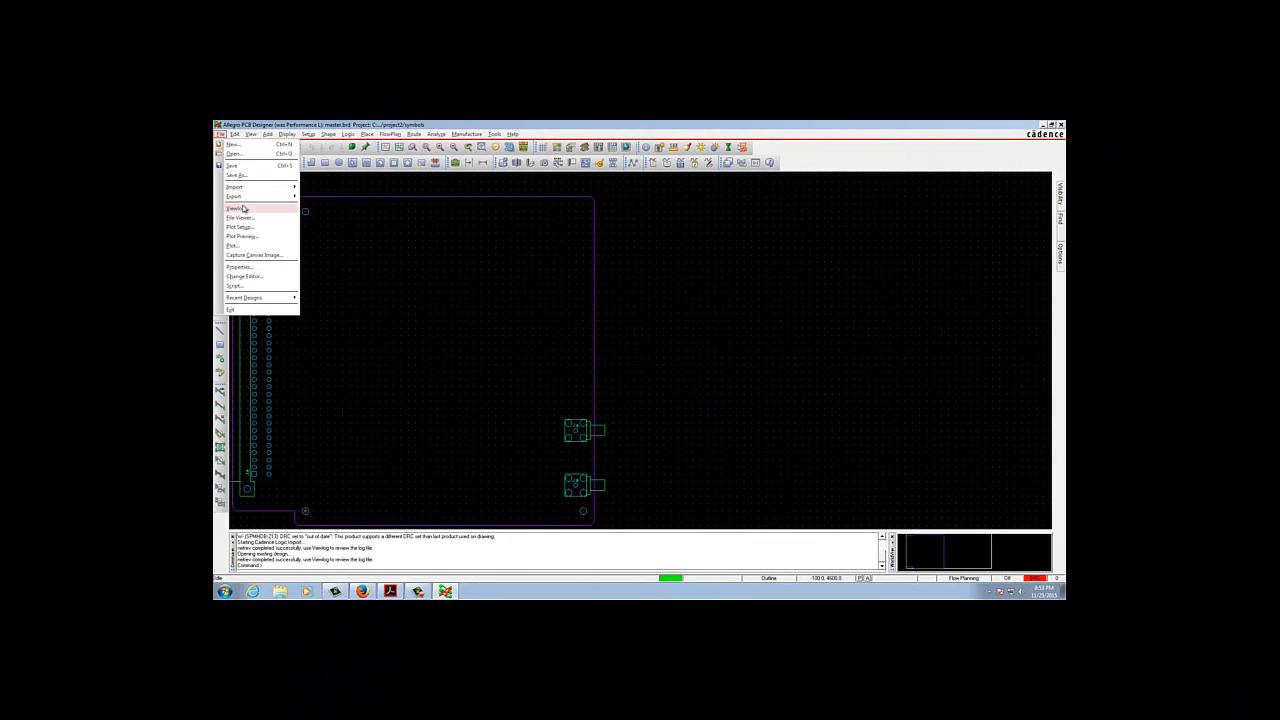
left_click(240, 208)
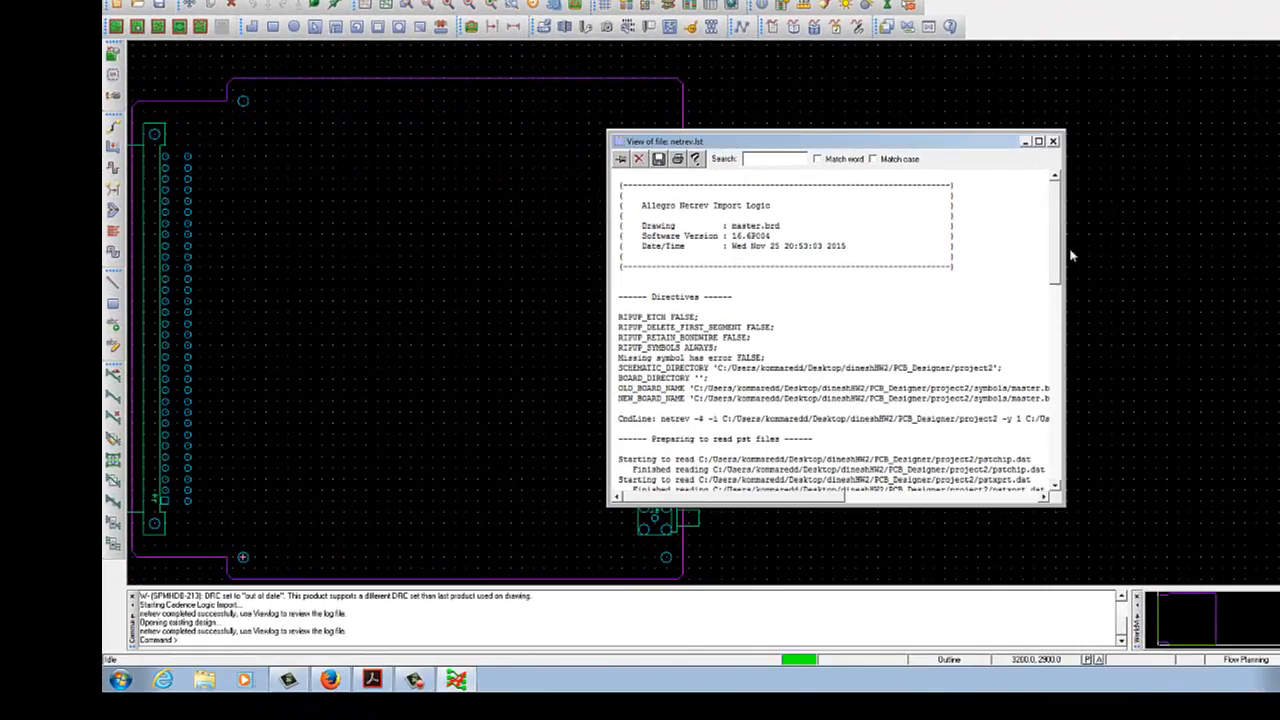
left_click(1038, 141)
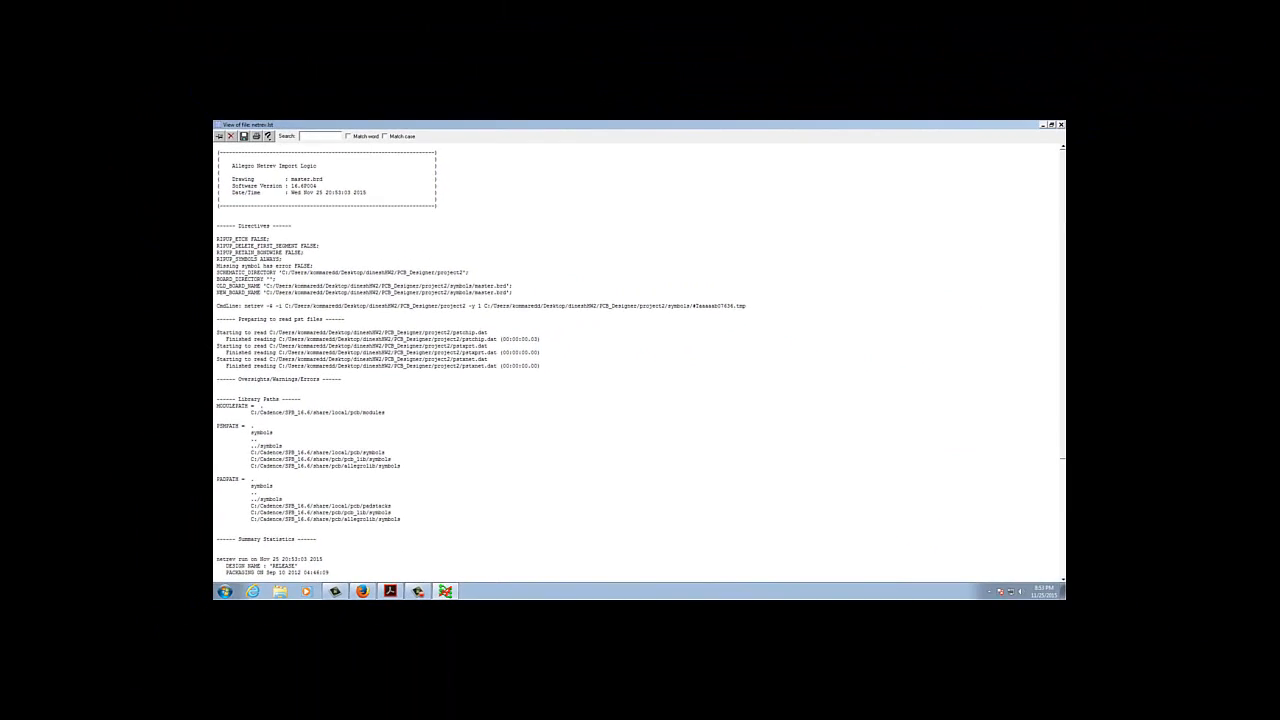
scroll(1038, 464, "down", 8)
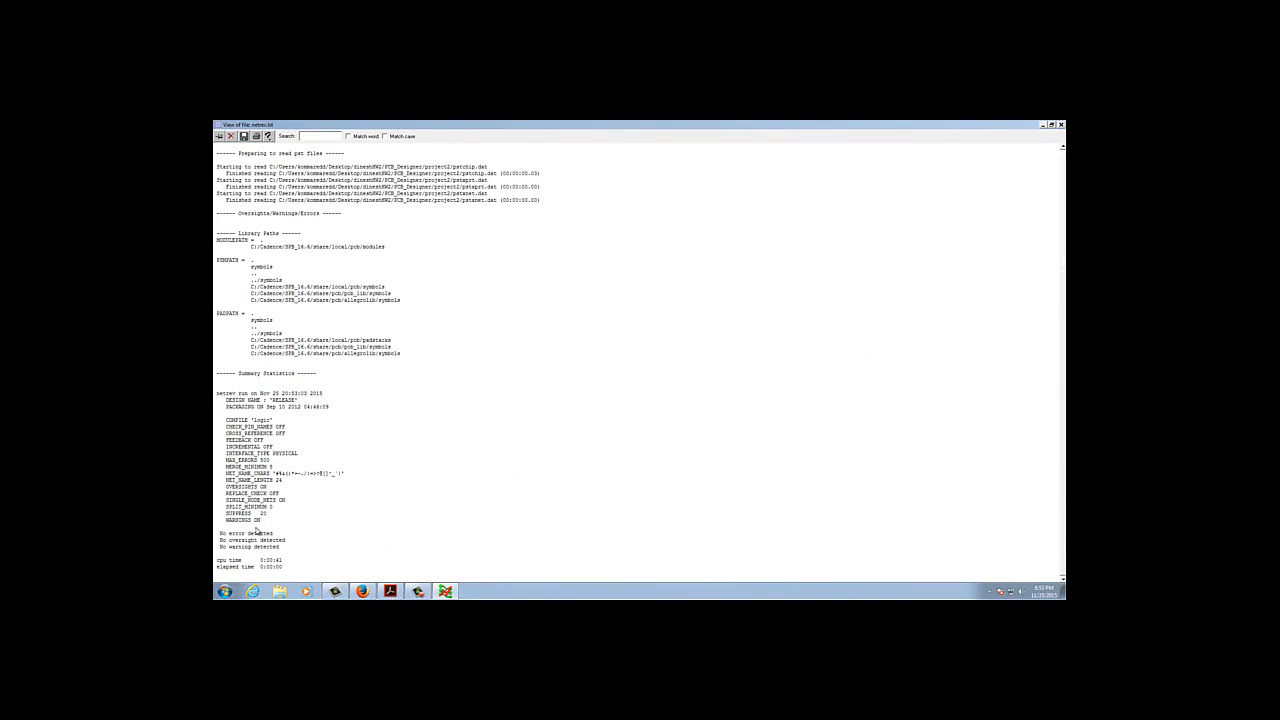
left_click_drag(214, 528, 285, 550)
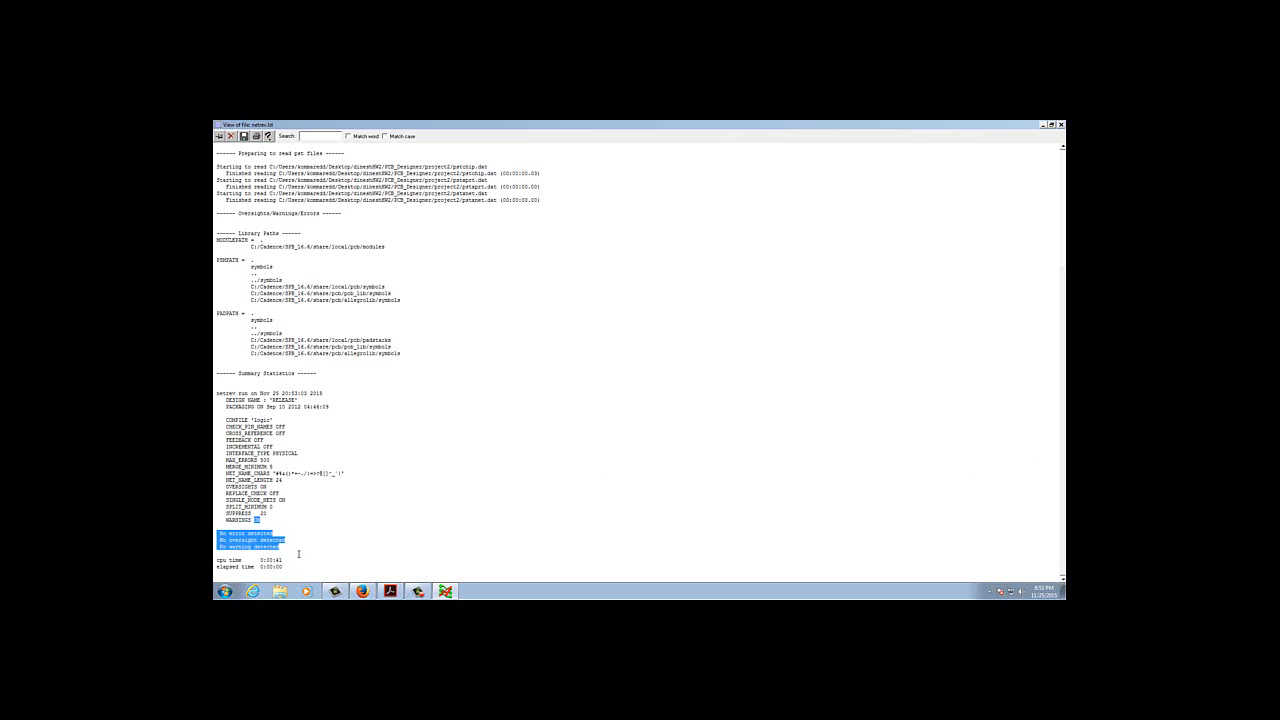
left_click(318, 543)
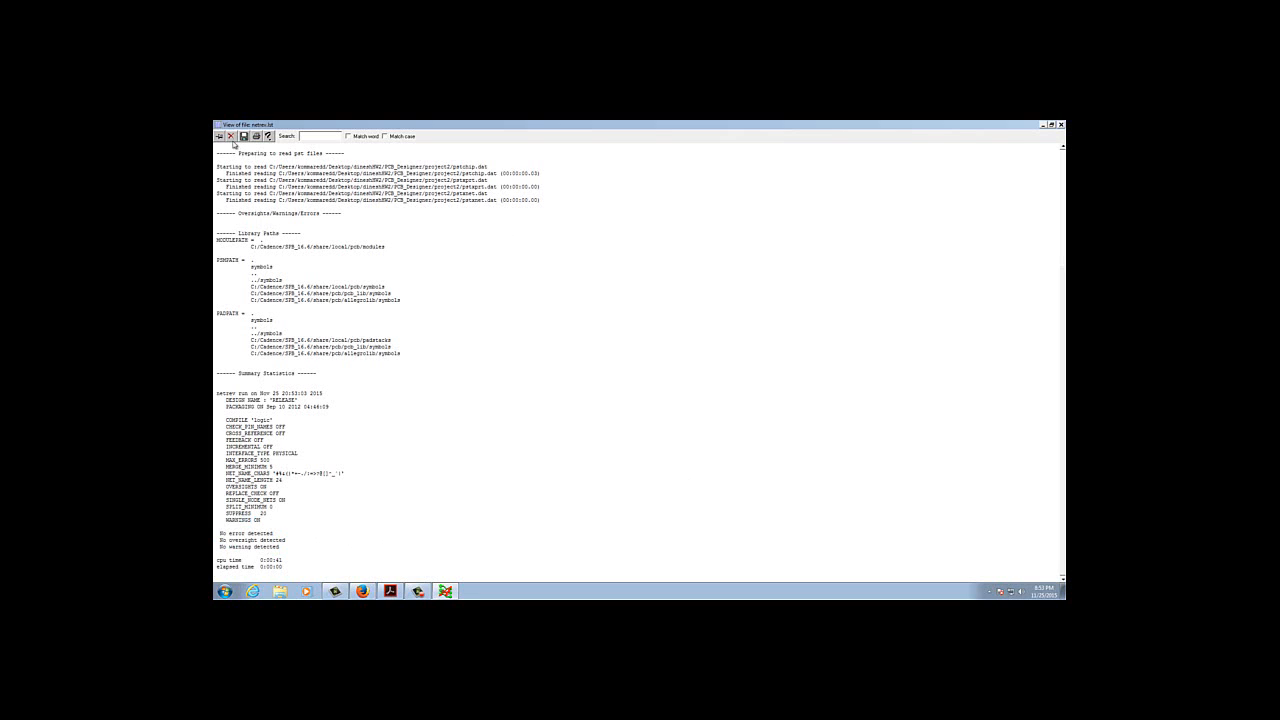
left_click(230, 136)
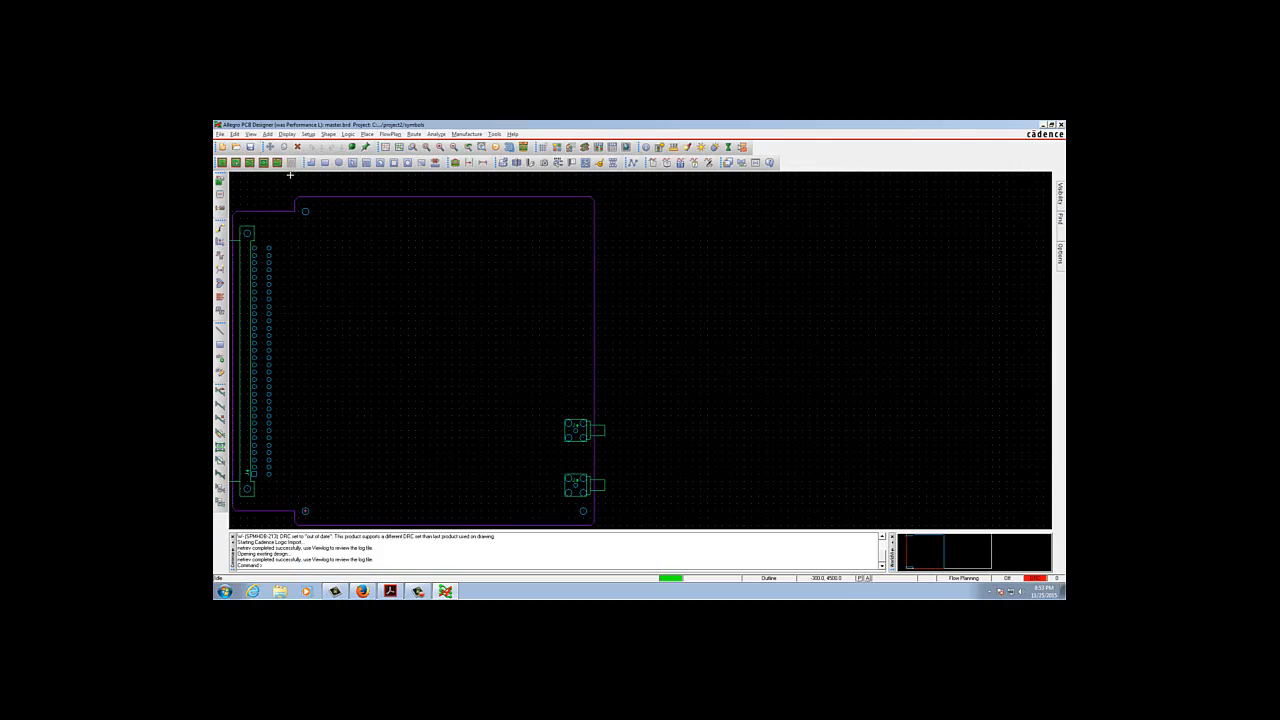
- Check the board's design status for unplaced symbols, unrouted nets and DRC errors, and close the status window
left_click(289, 135)
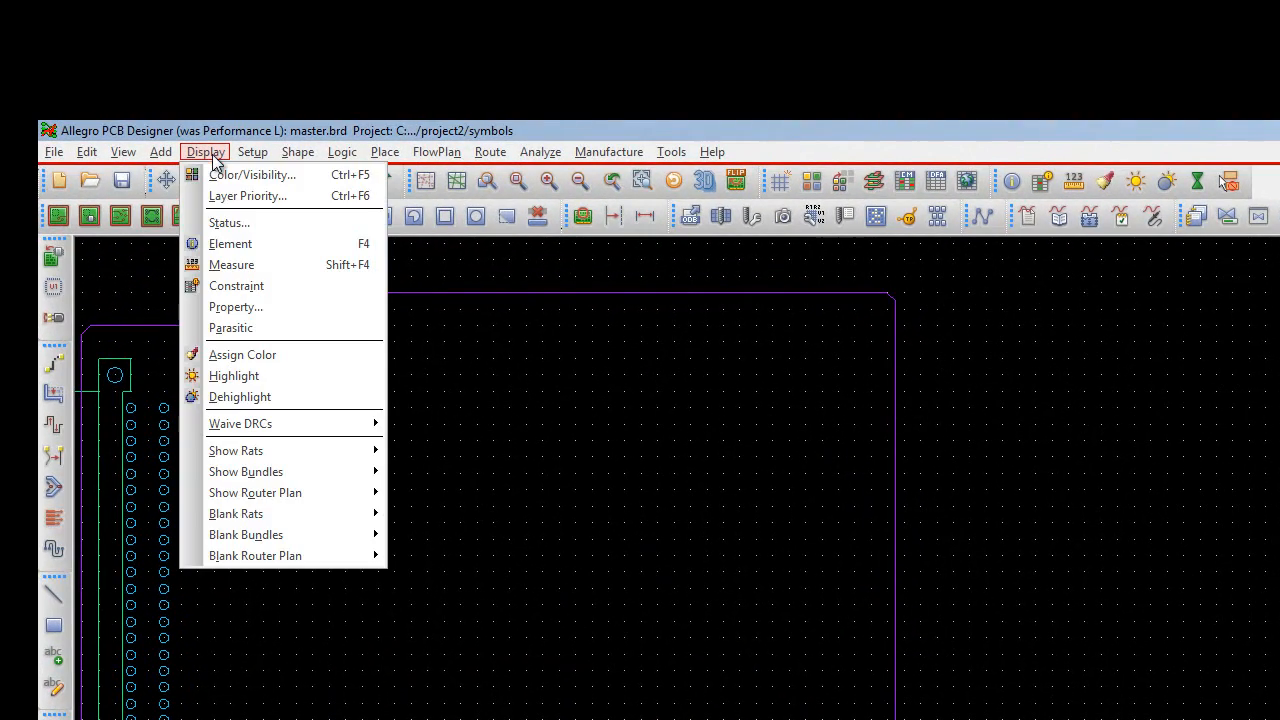
left_click(243, 220)
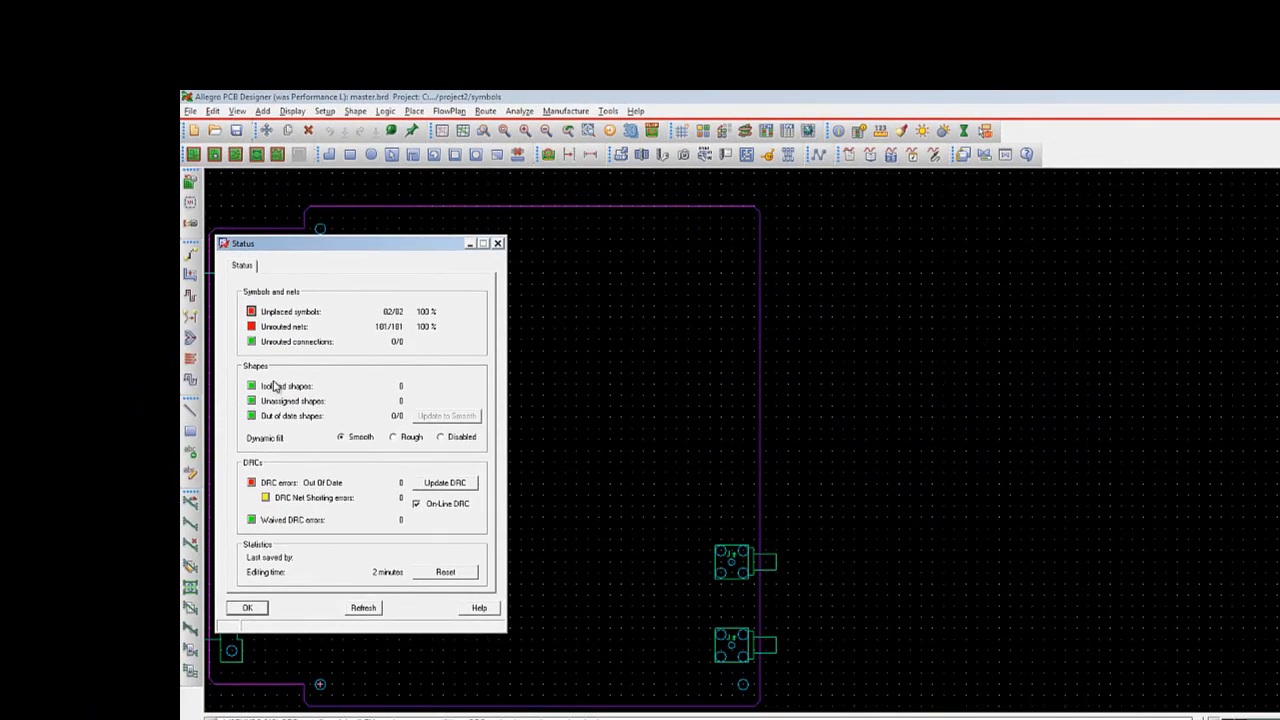
left_click(255, 607)
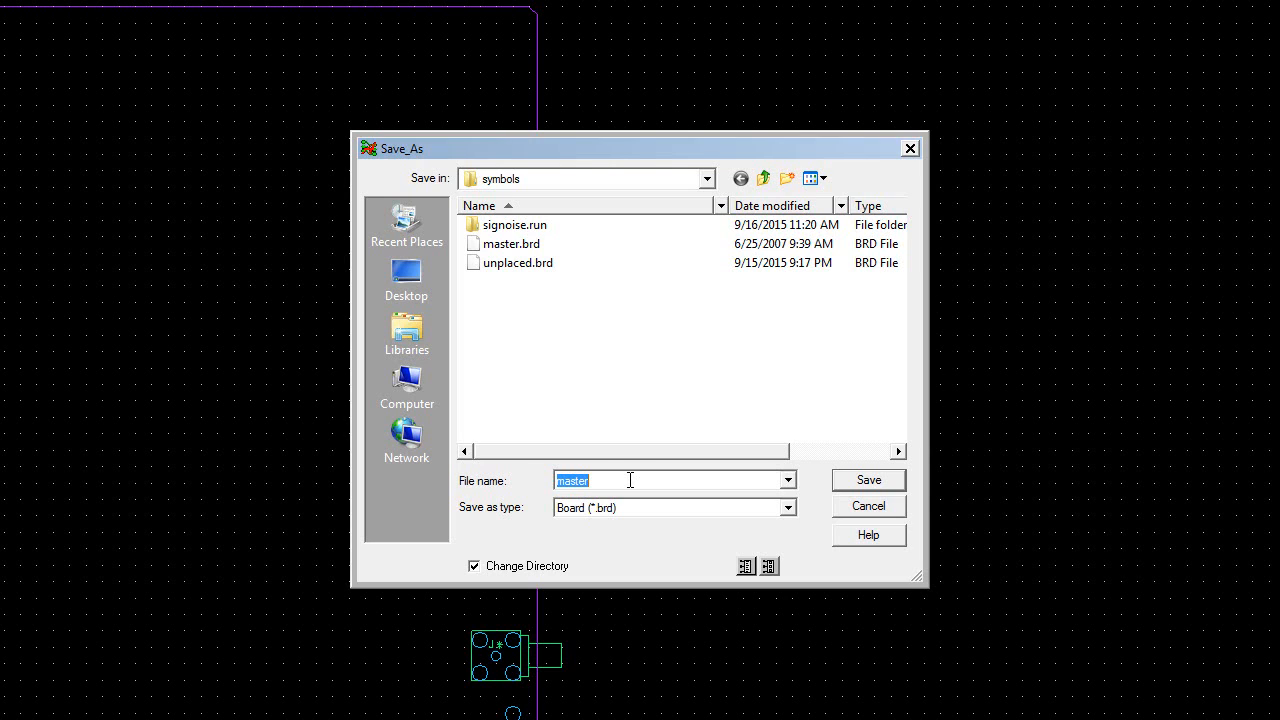
- Save the board as unplaced.brd in the symbols folder, overwriting the existing file, and exit PCB Editor
type("un")
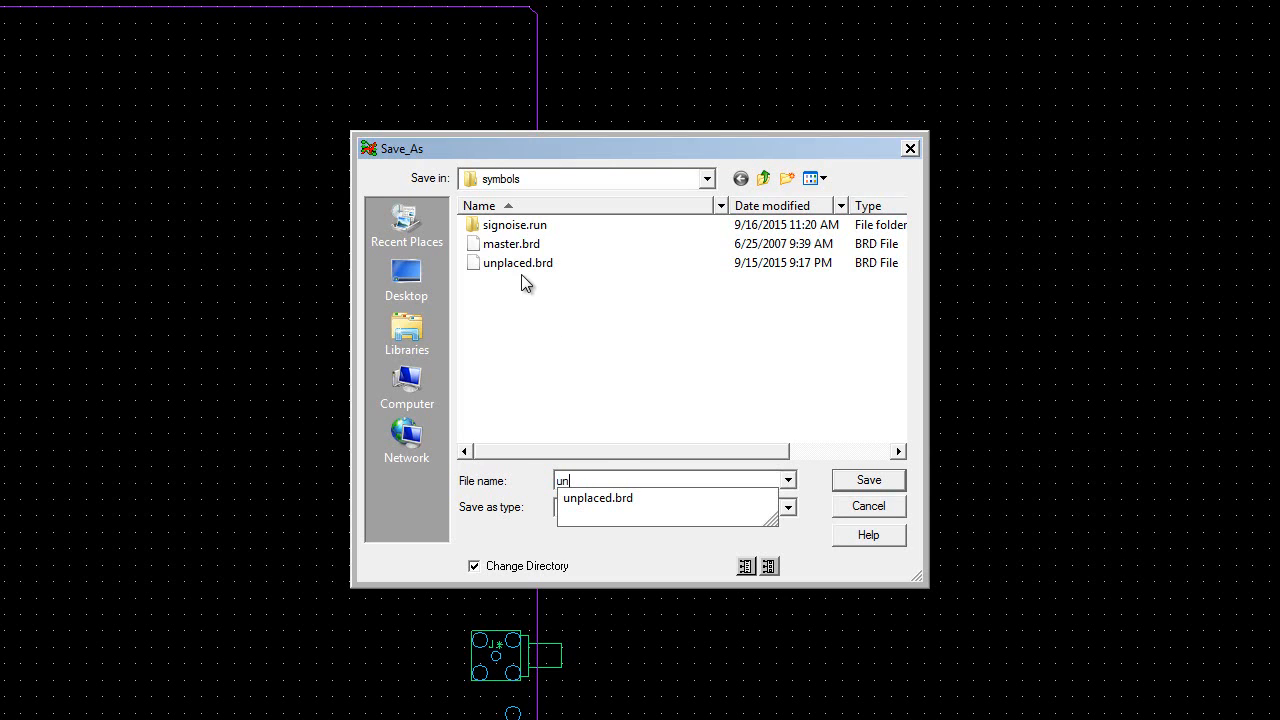
left_click(614, 498)
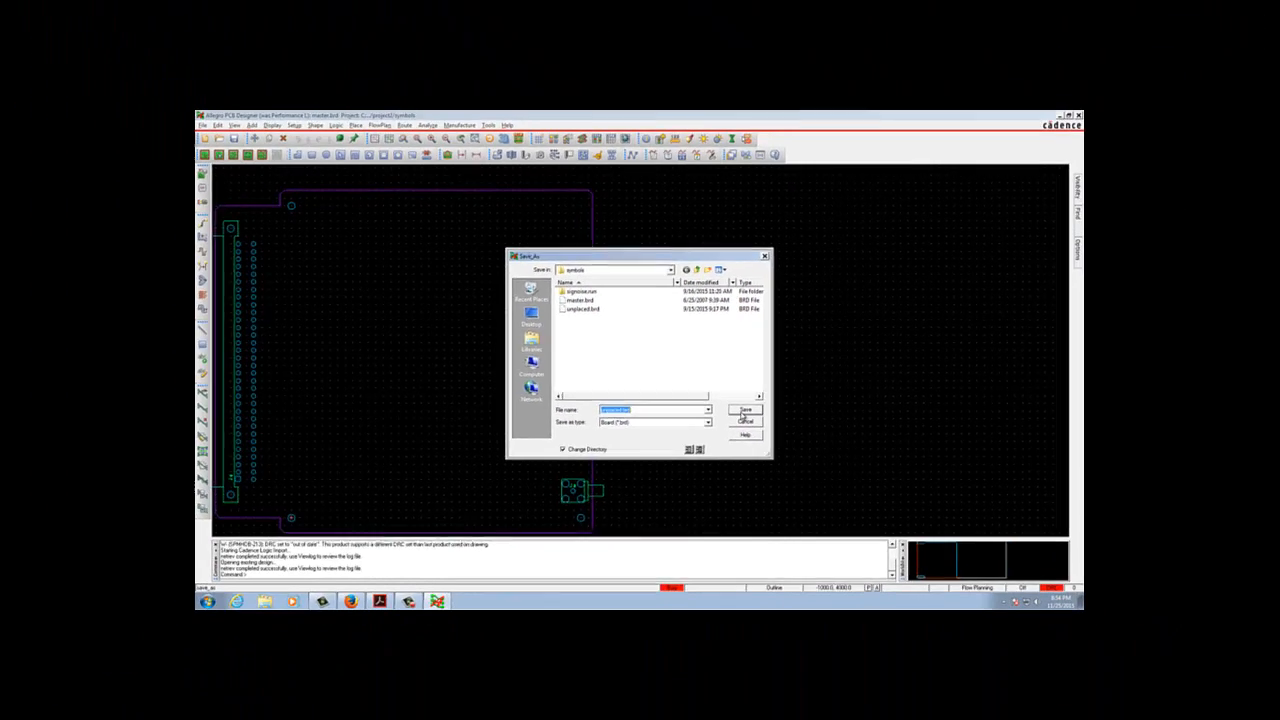
left_click(857, 483)
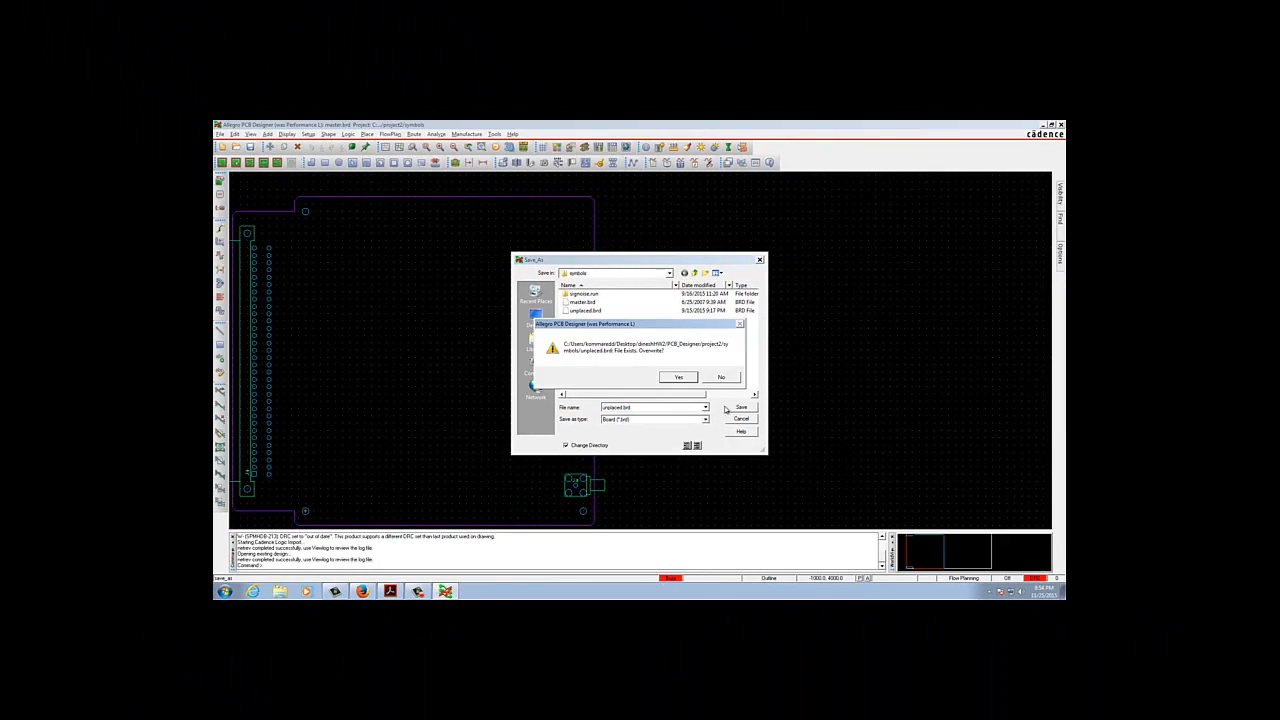
left_click(669, 377)
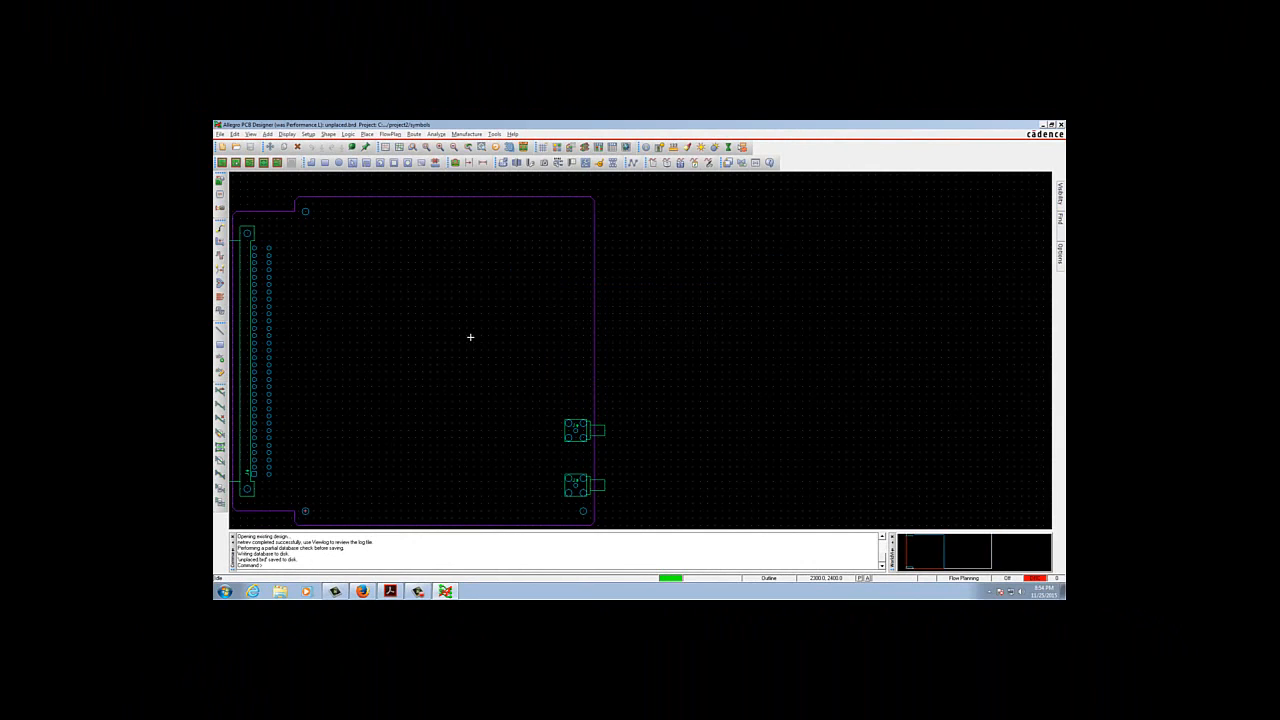
left_click(220, 135)
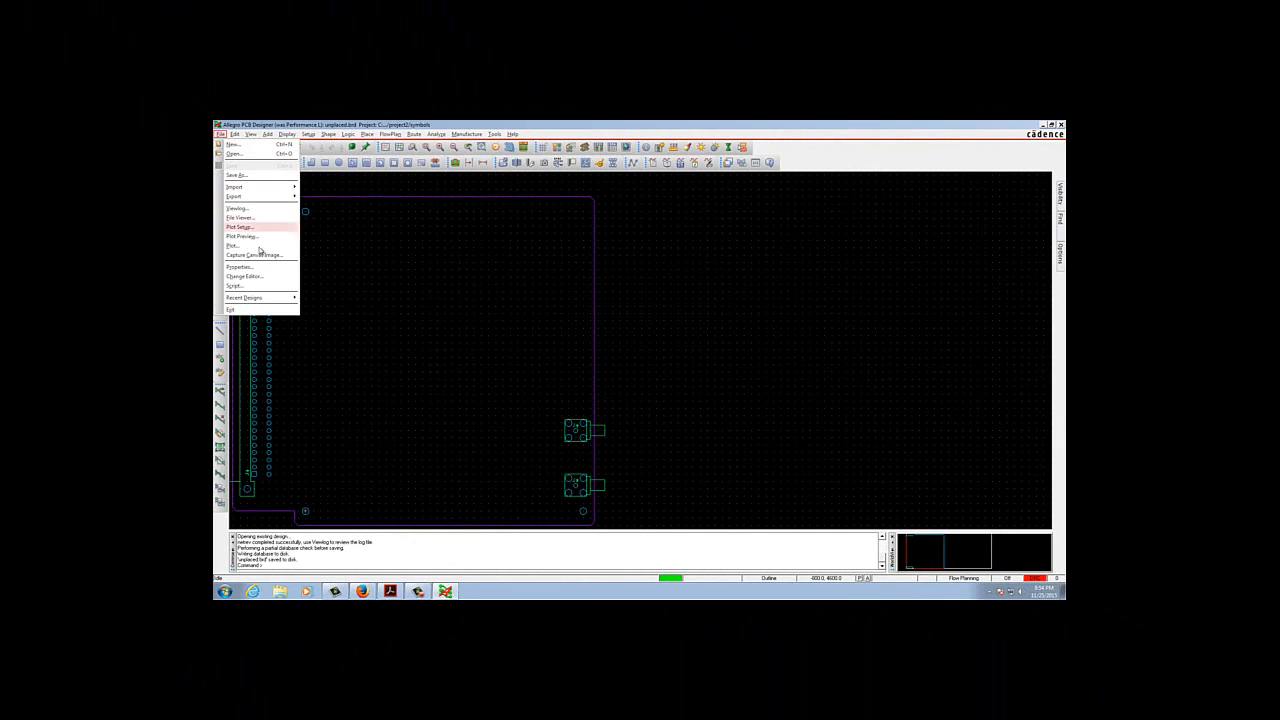
left_click(261, 311)
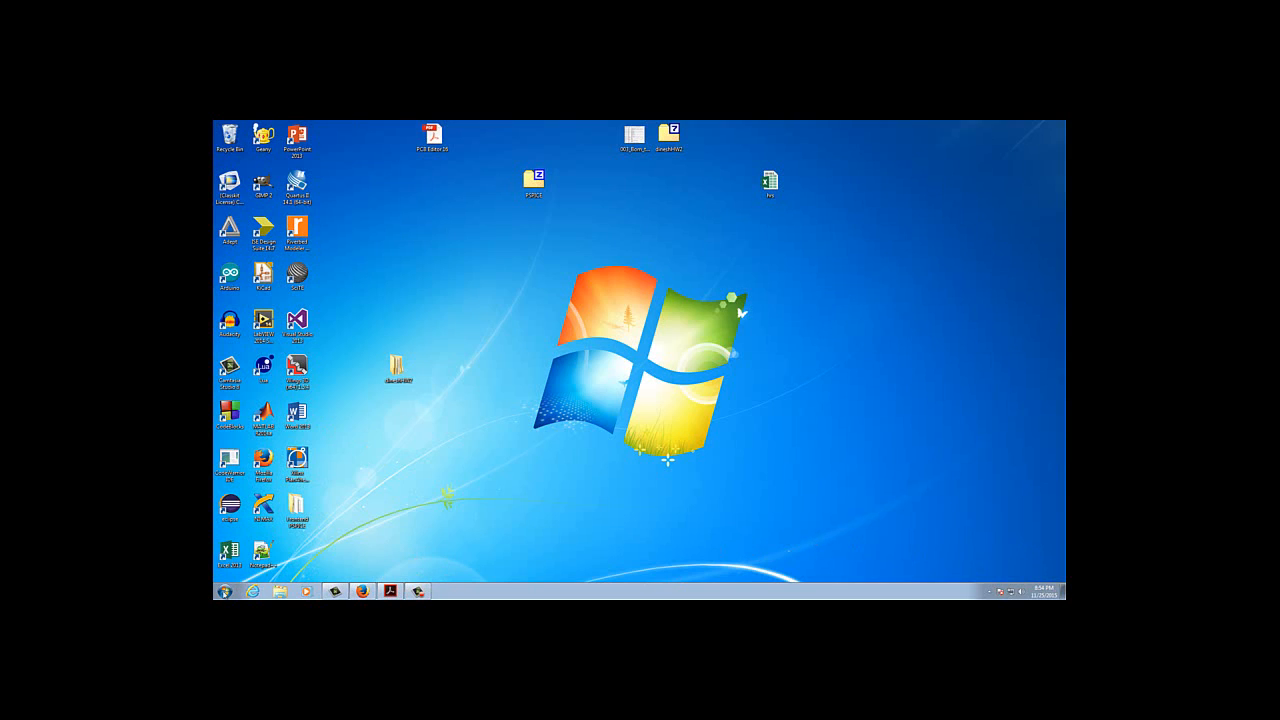
- Launch Design Entry CIS with the preselected Allegro PCB Design suite
left_click(224, 591)
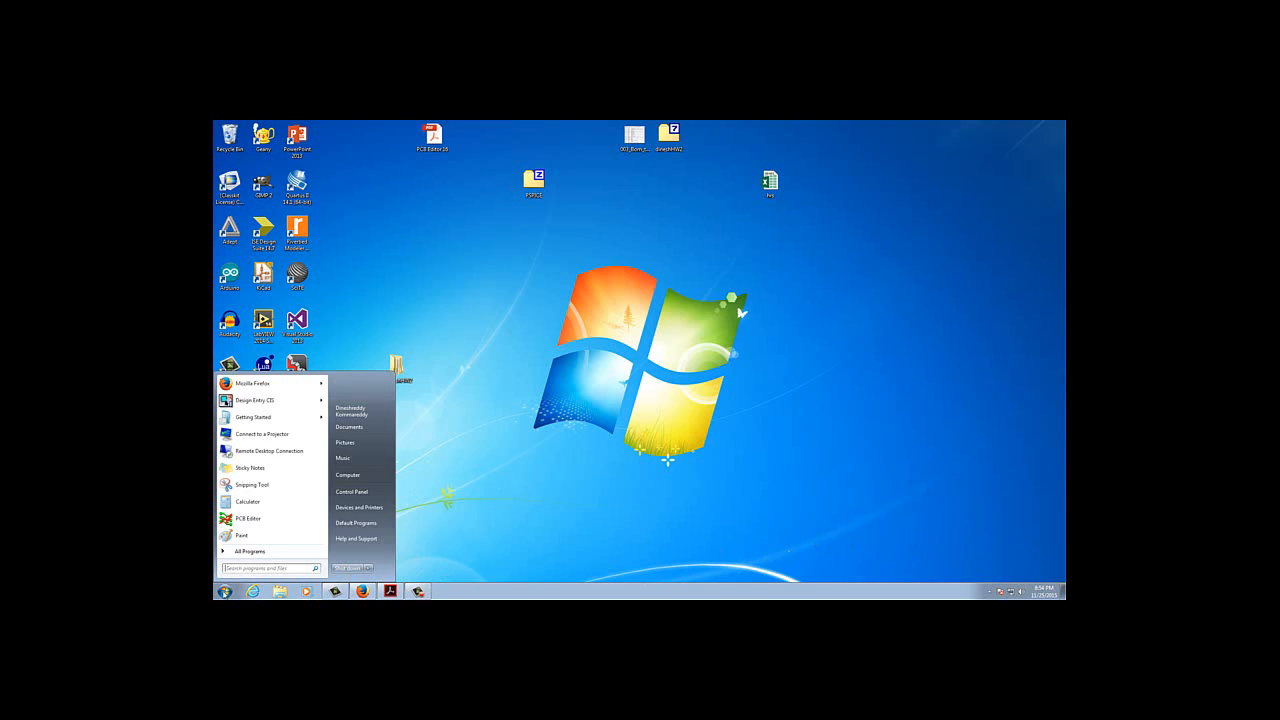
left_click(251, 567)
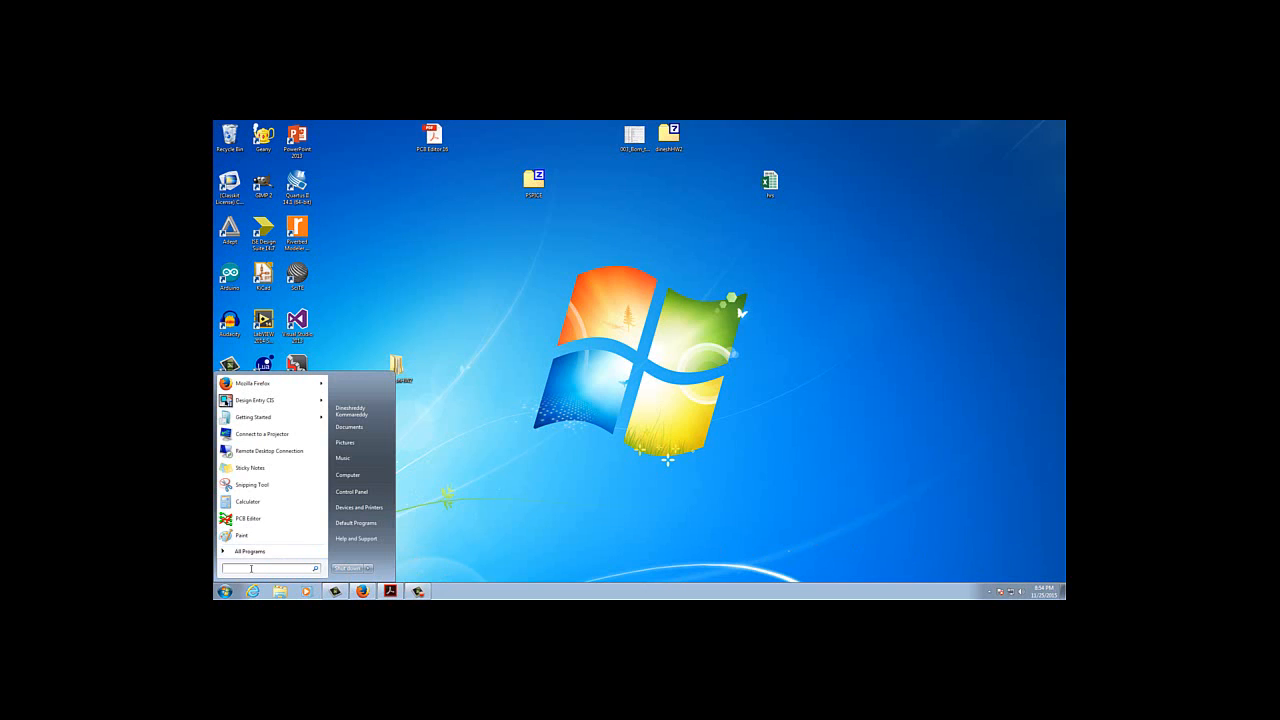
left_click(256, 402)
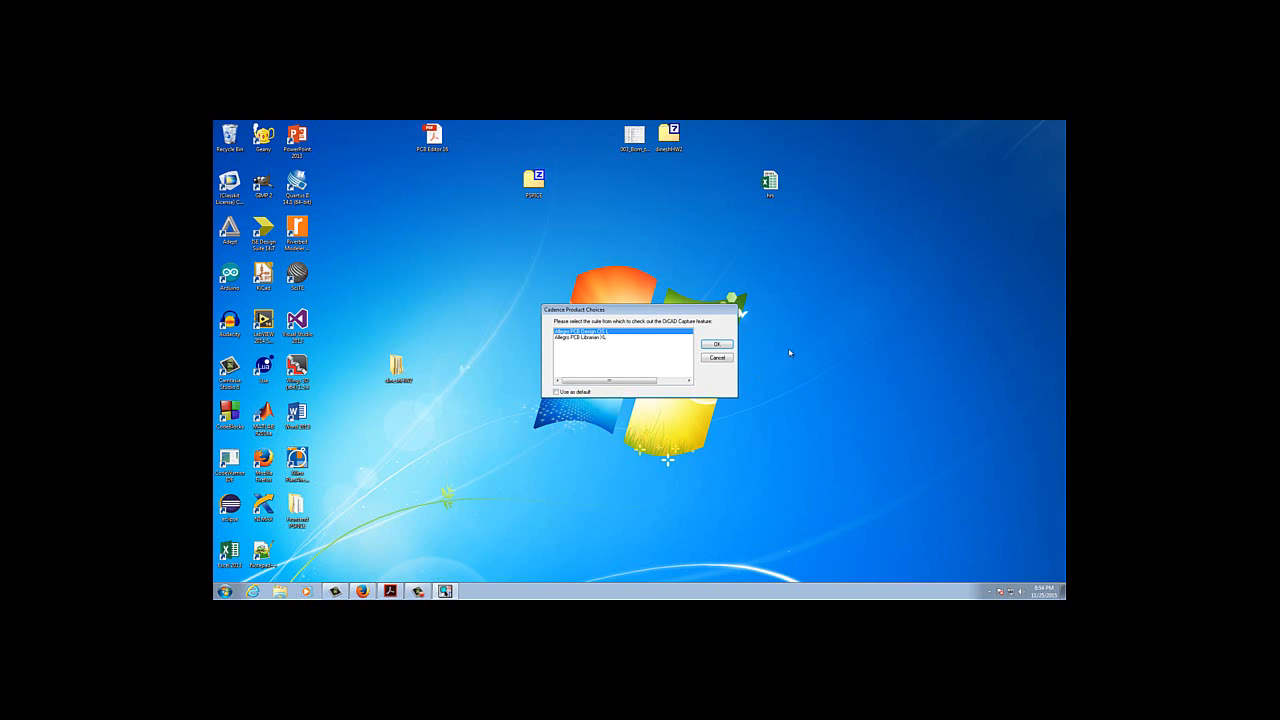
left_click(716, 344)
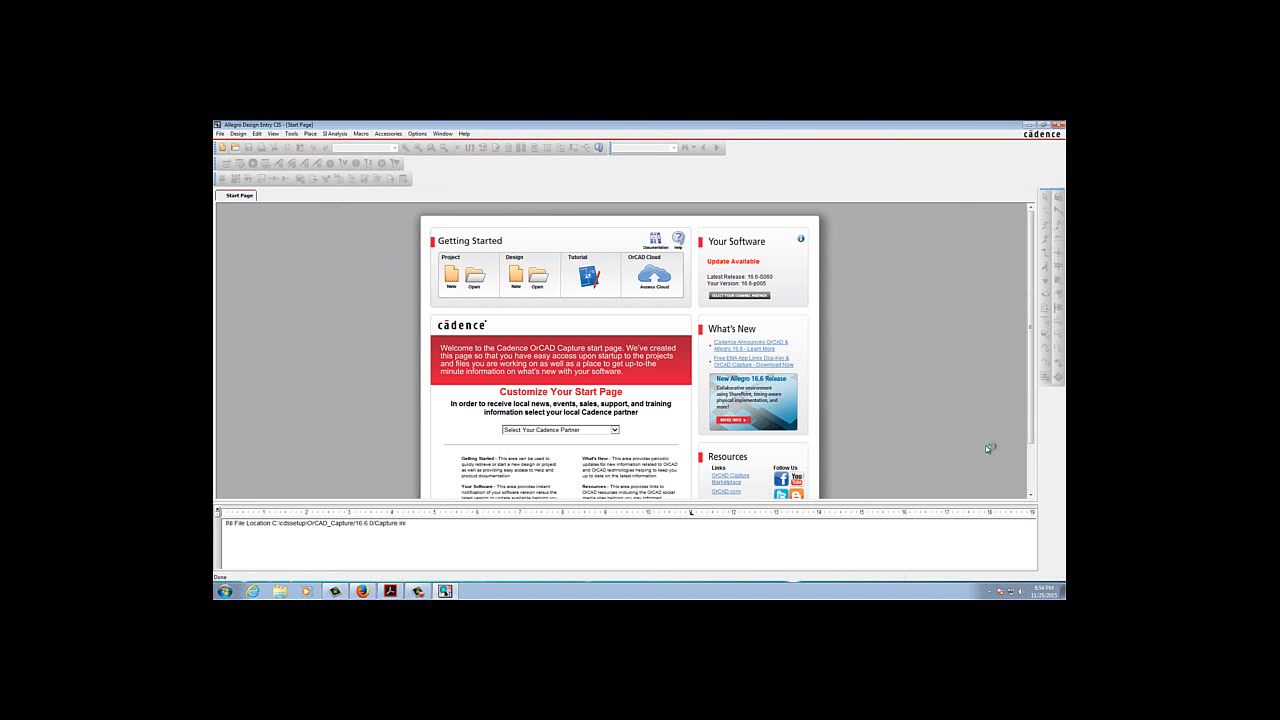
- Open the release project from the PCB_Designer/project2 folder
left_click(220, 133)
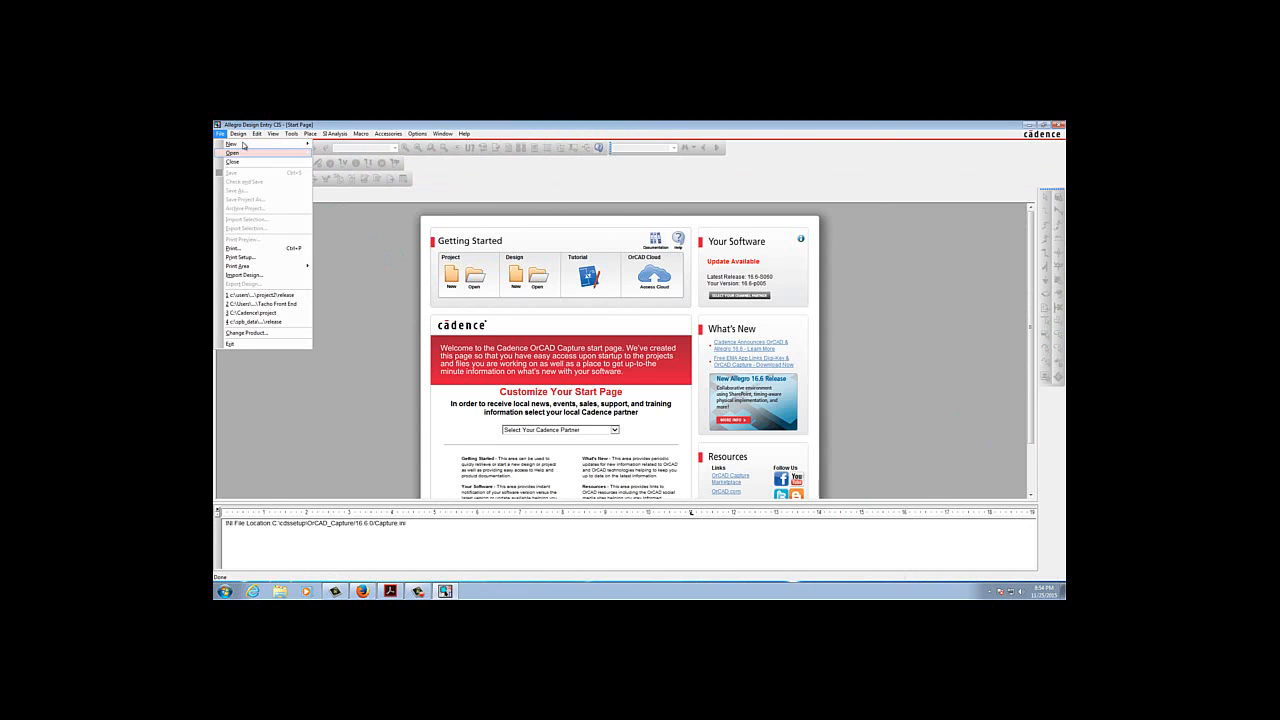
mouse_move(246, 152)
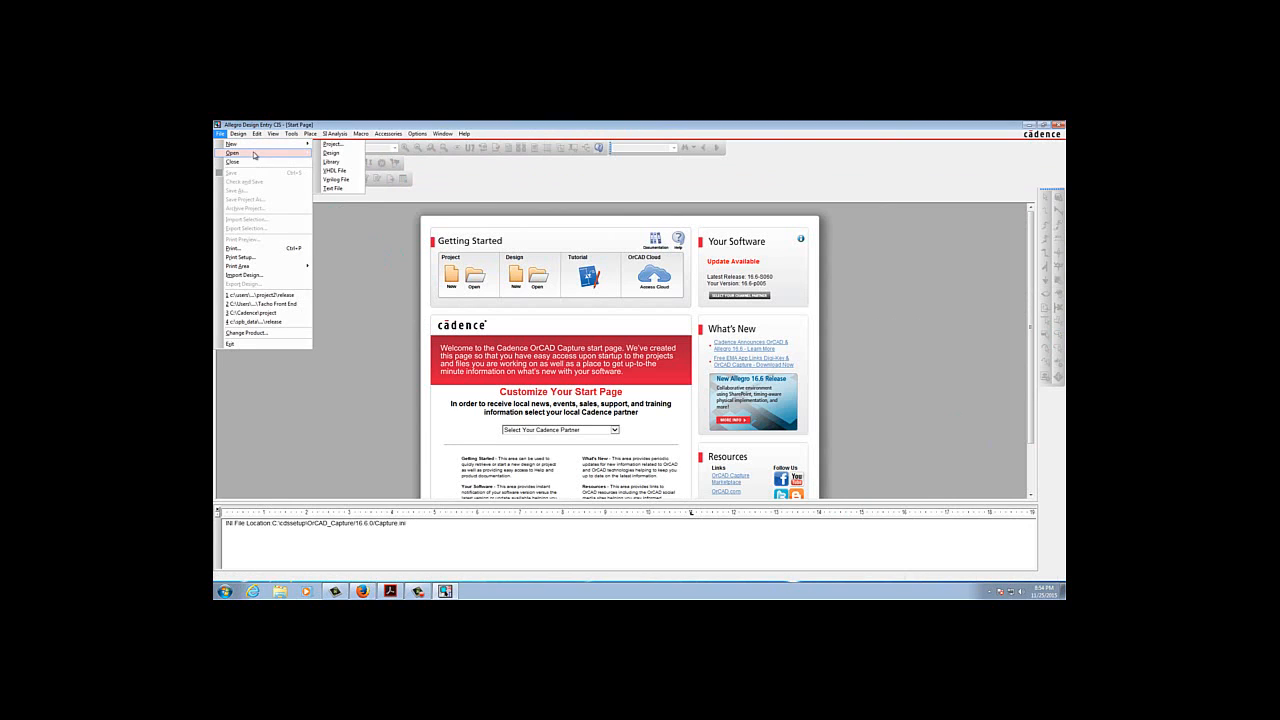
left_click(330, 153)
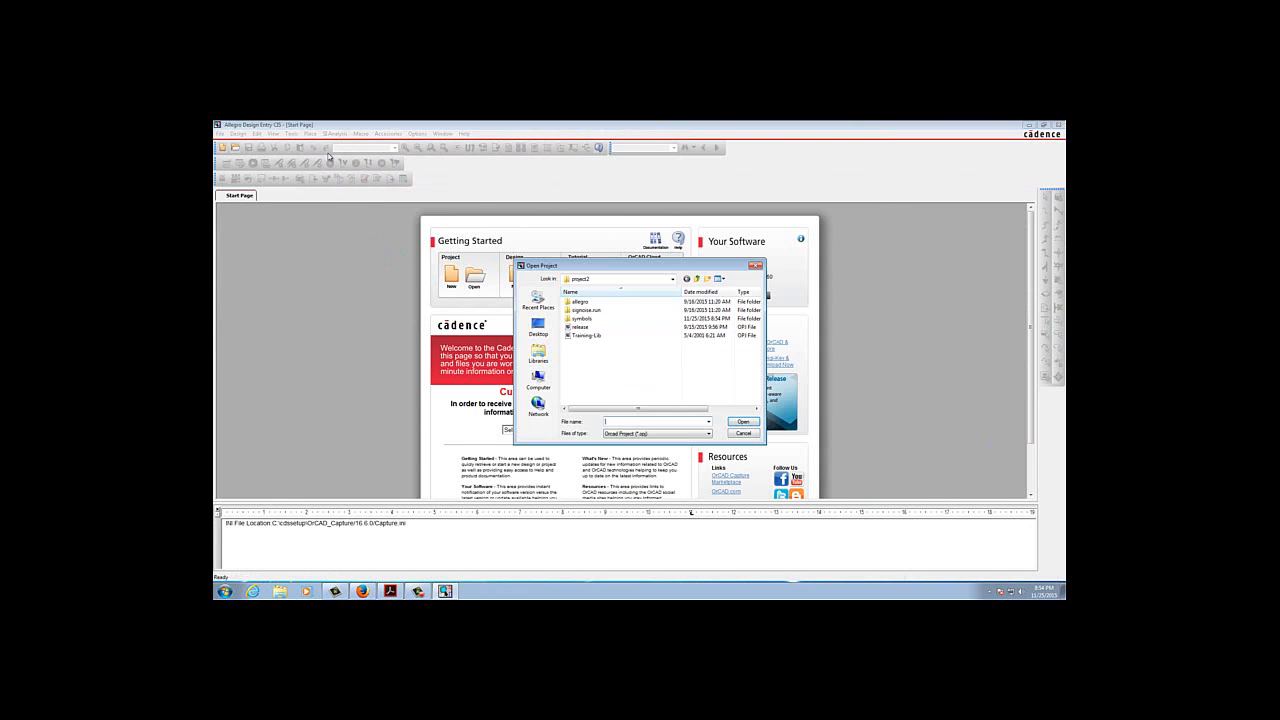
left_click(673, 279)
left_click(598, 367)
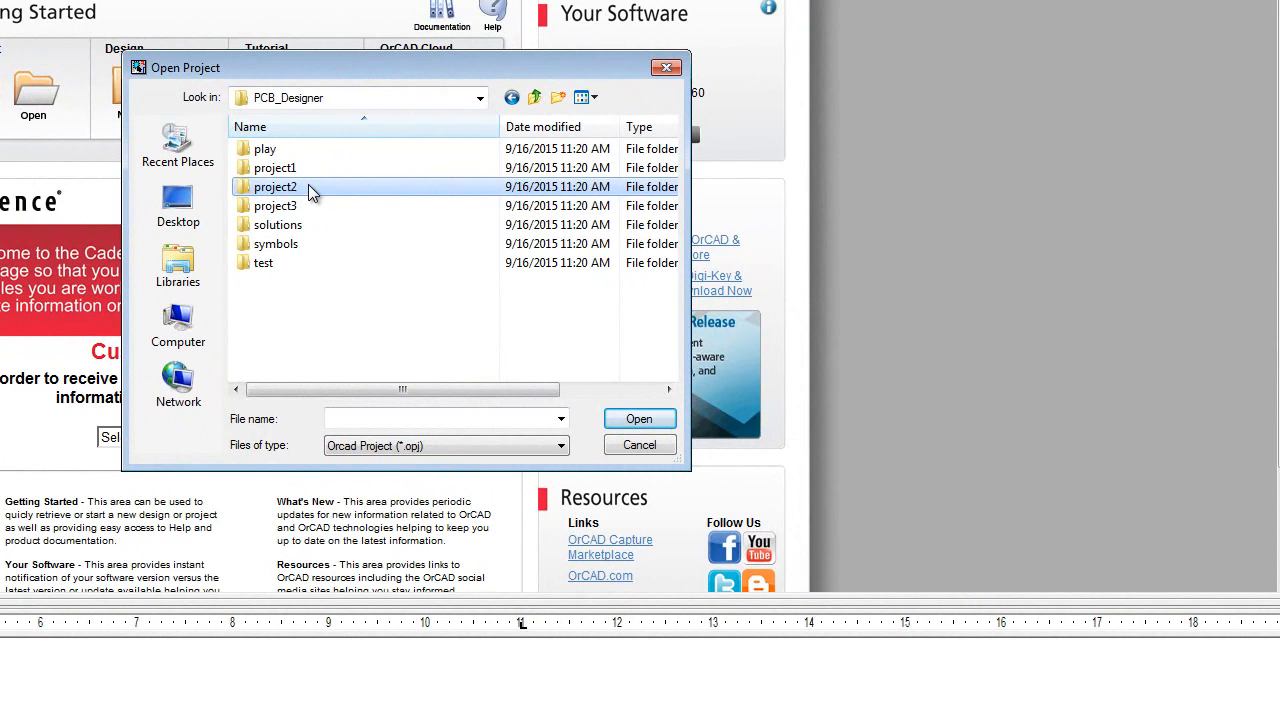
double_click(308, 190)
left_click(272, 206)
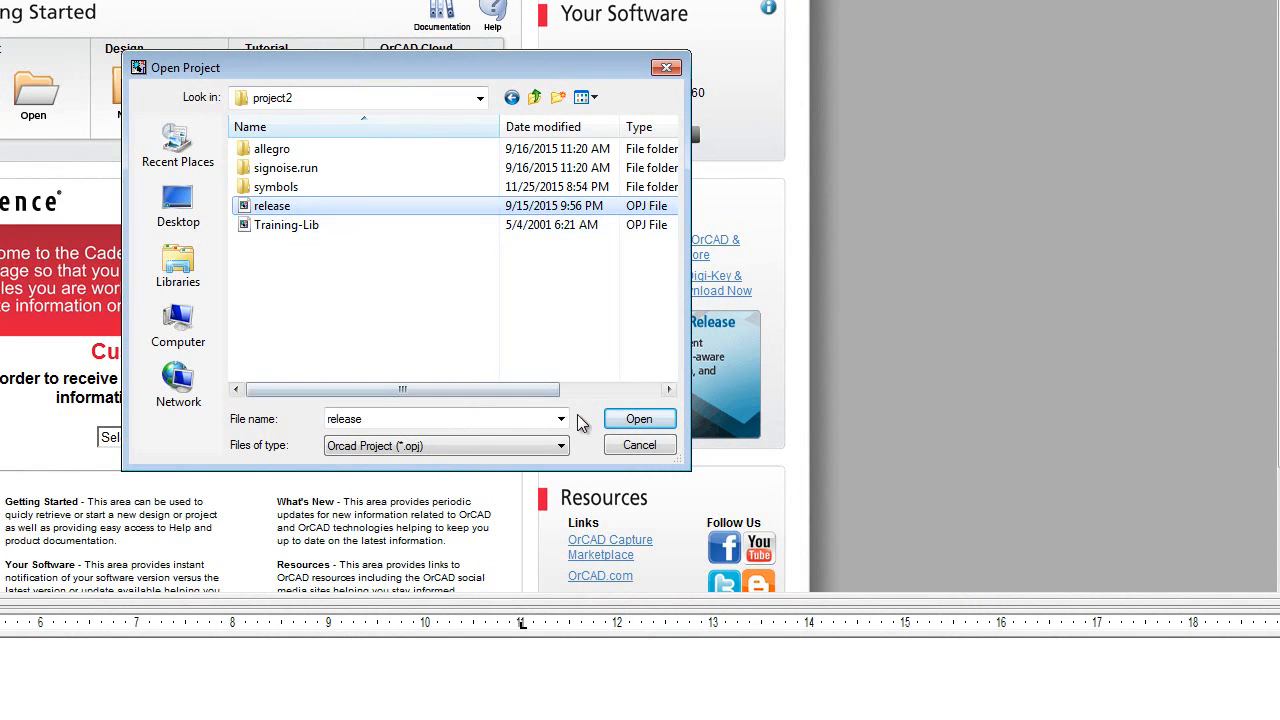
left_click(636, 419)
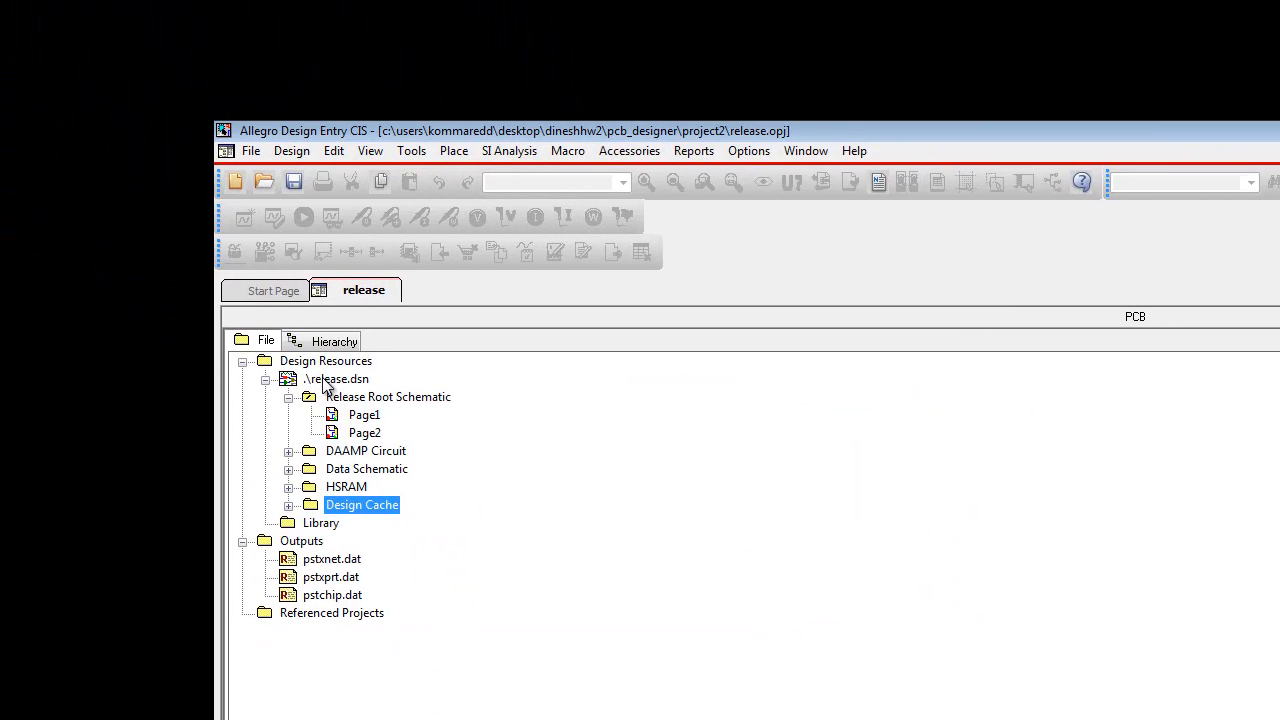
- Open the Create Netlist settings for the release.dsn design
left_click(323, 381)
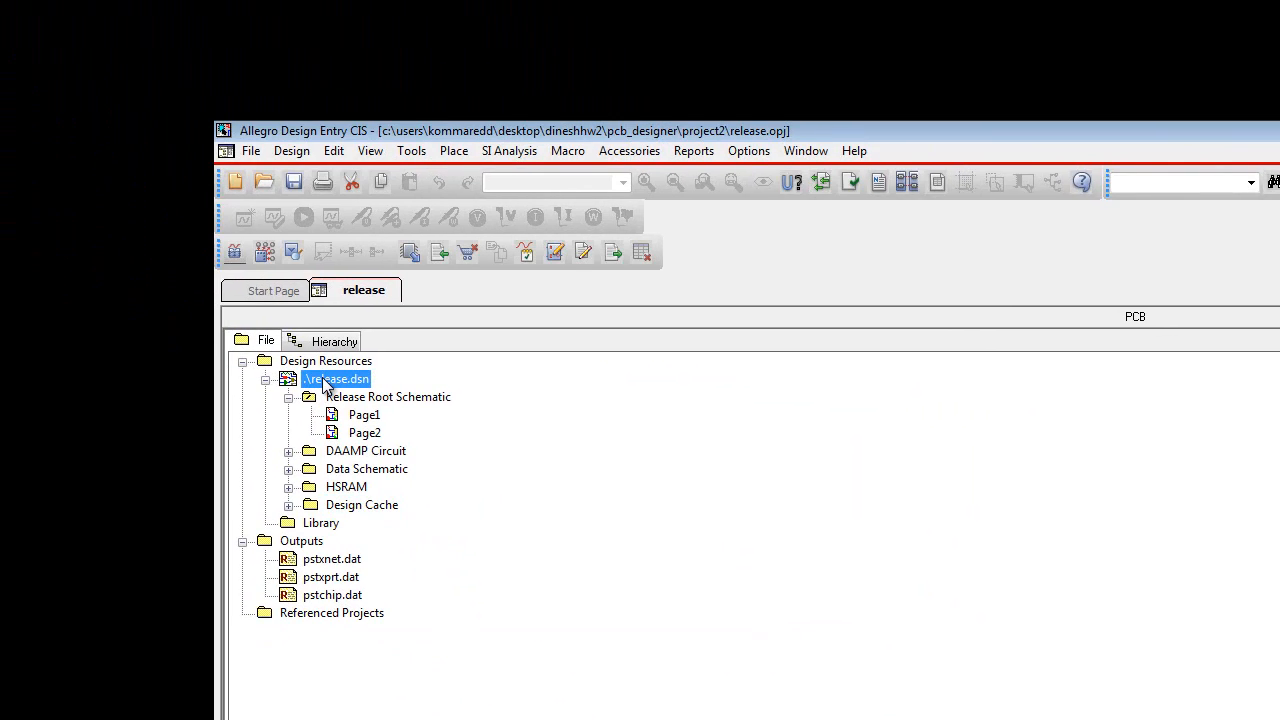
left_click(410, 152)
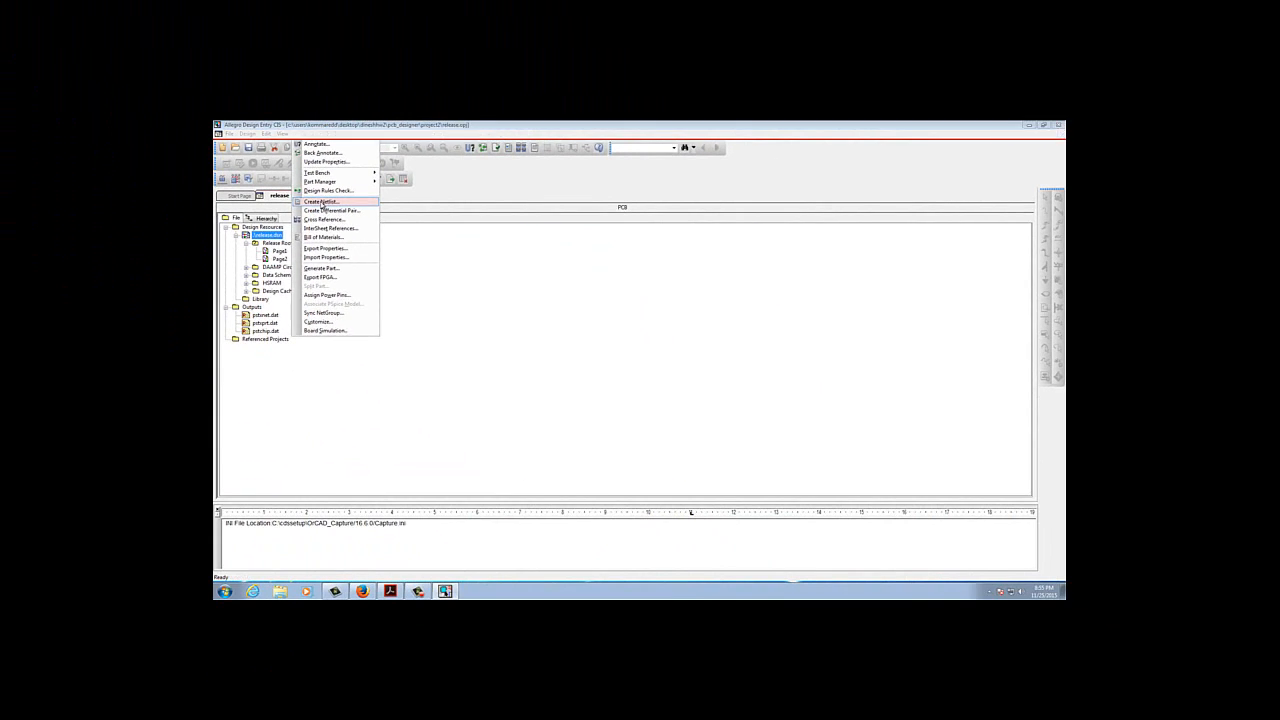
left_click(322, 202)
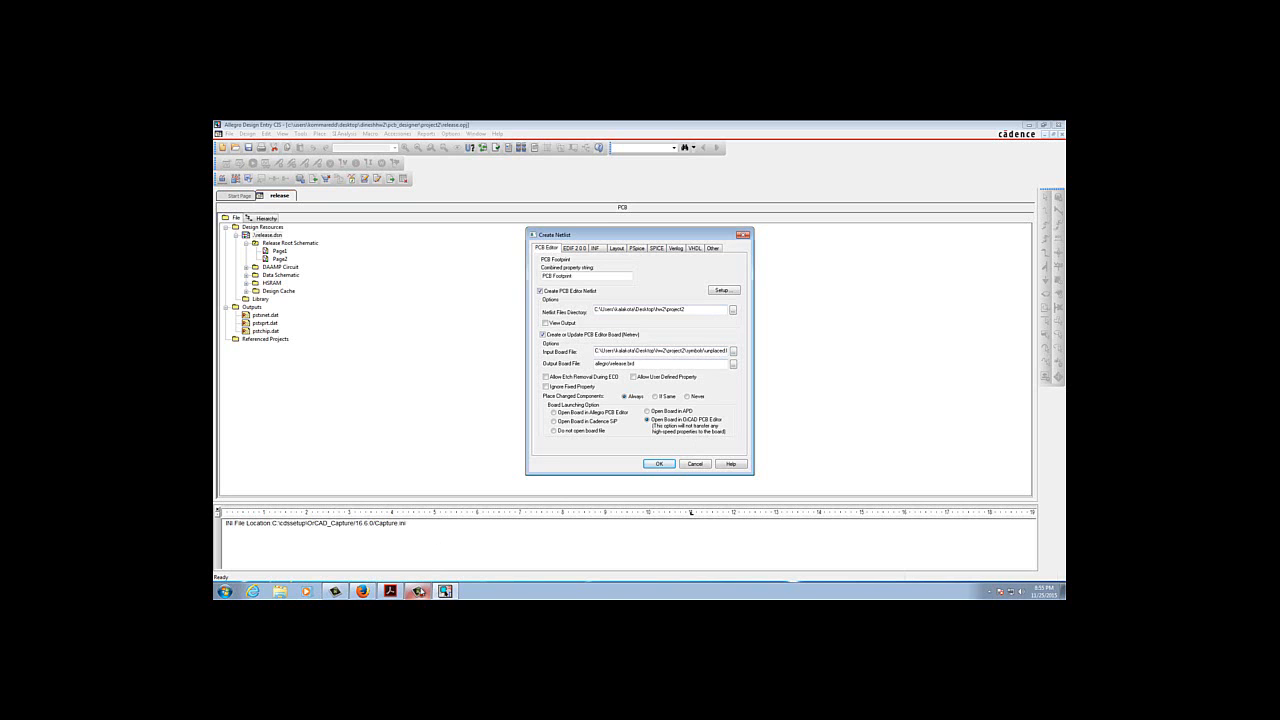
left_click(423, 591)
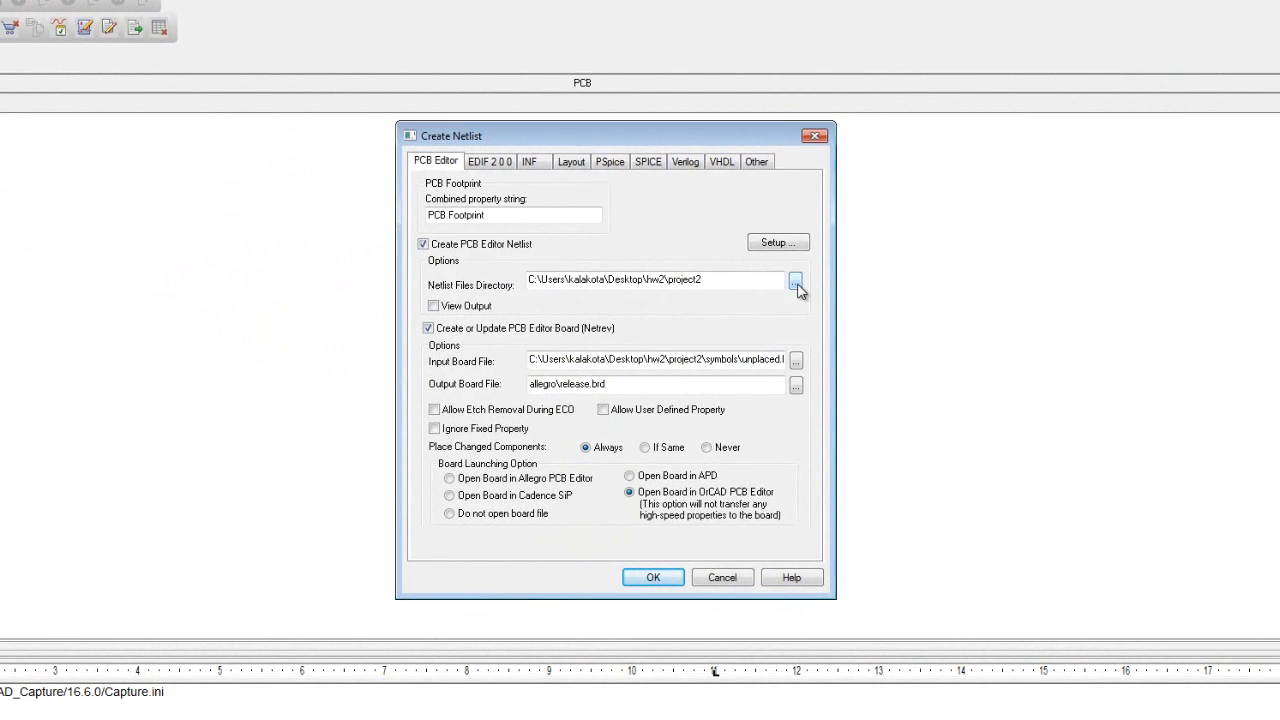
- Set the netlist files directory to the PCB_Designer/project2 folder
left_click(753, 300)
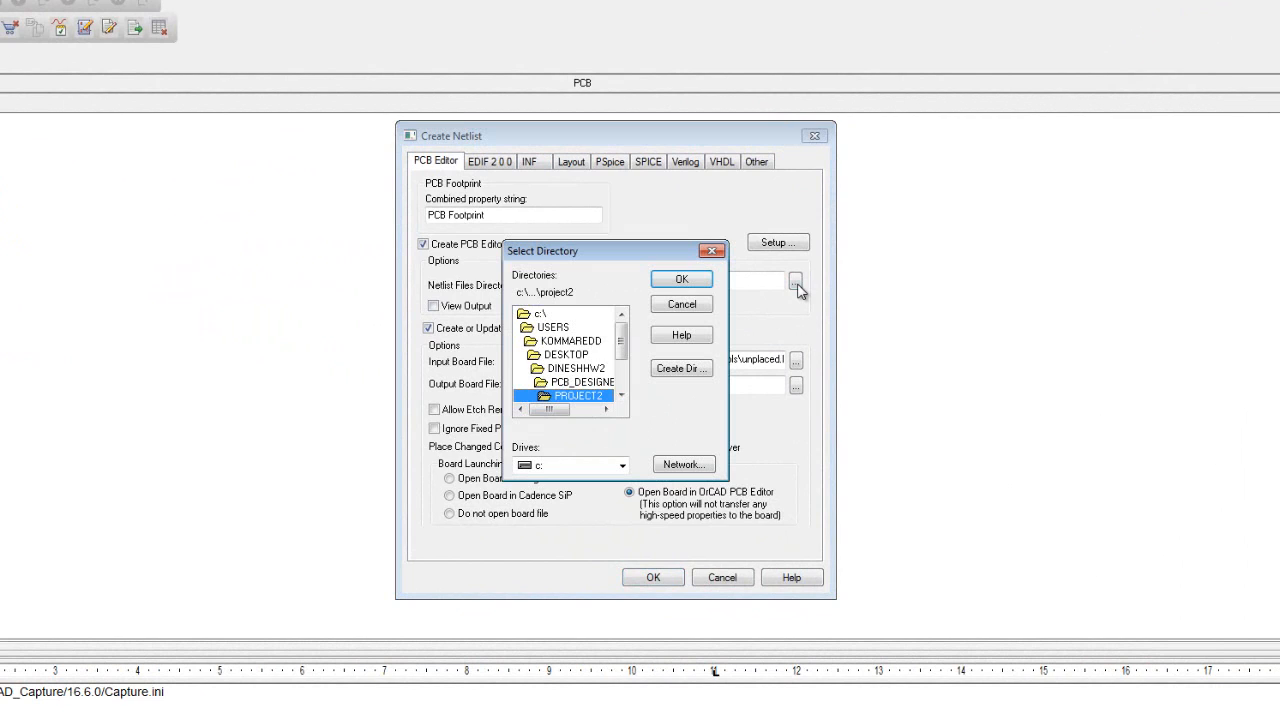
double_click(583, 384)
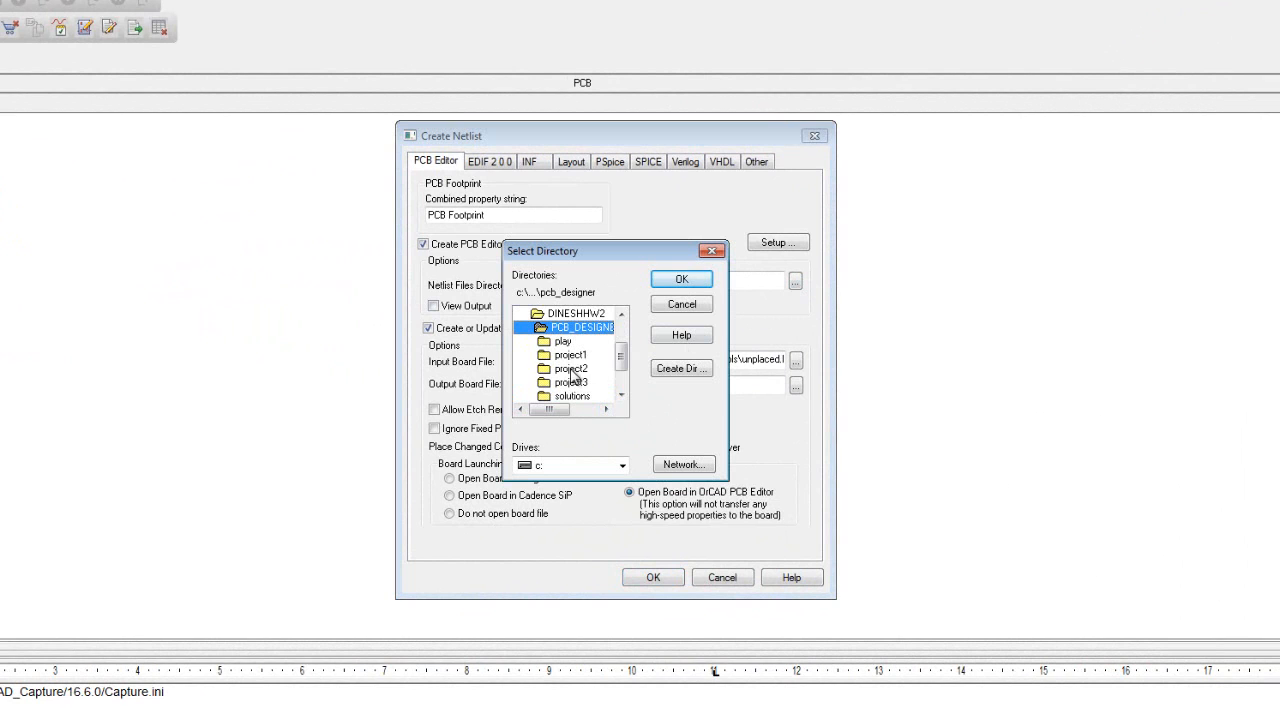
left_click(570, 368)
left_click_drag(602, 256, 385, 328)
left_click(463, 352)
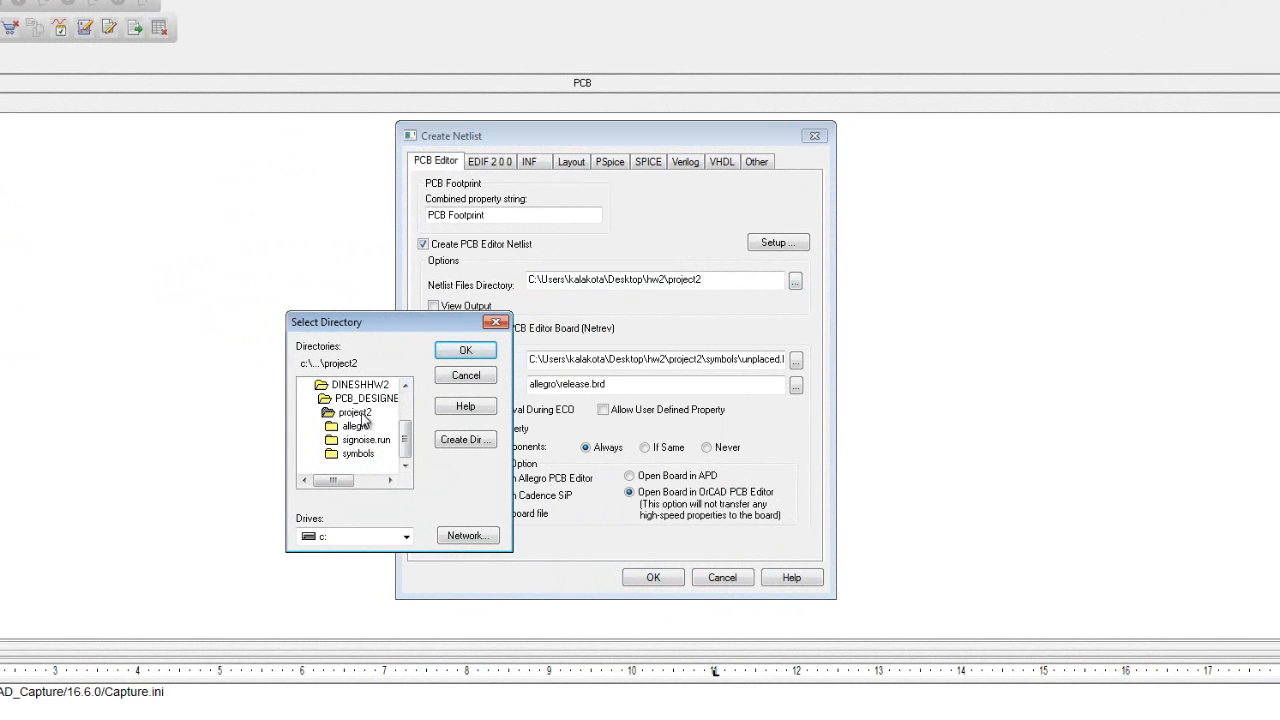
left_click(465, 351)
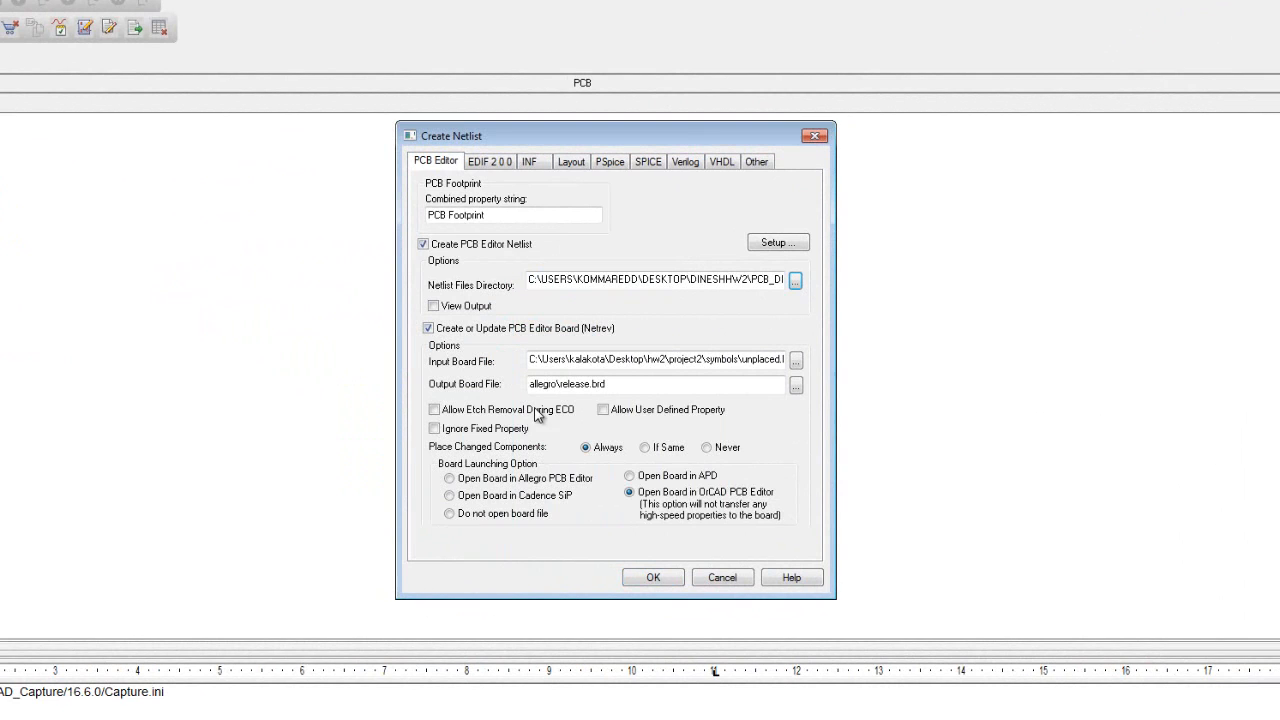
- Set the input board file to unplaced.brd in the project2/symbols folder
left_click(796, 363)
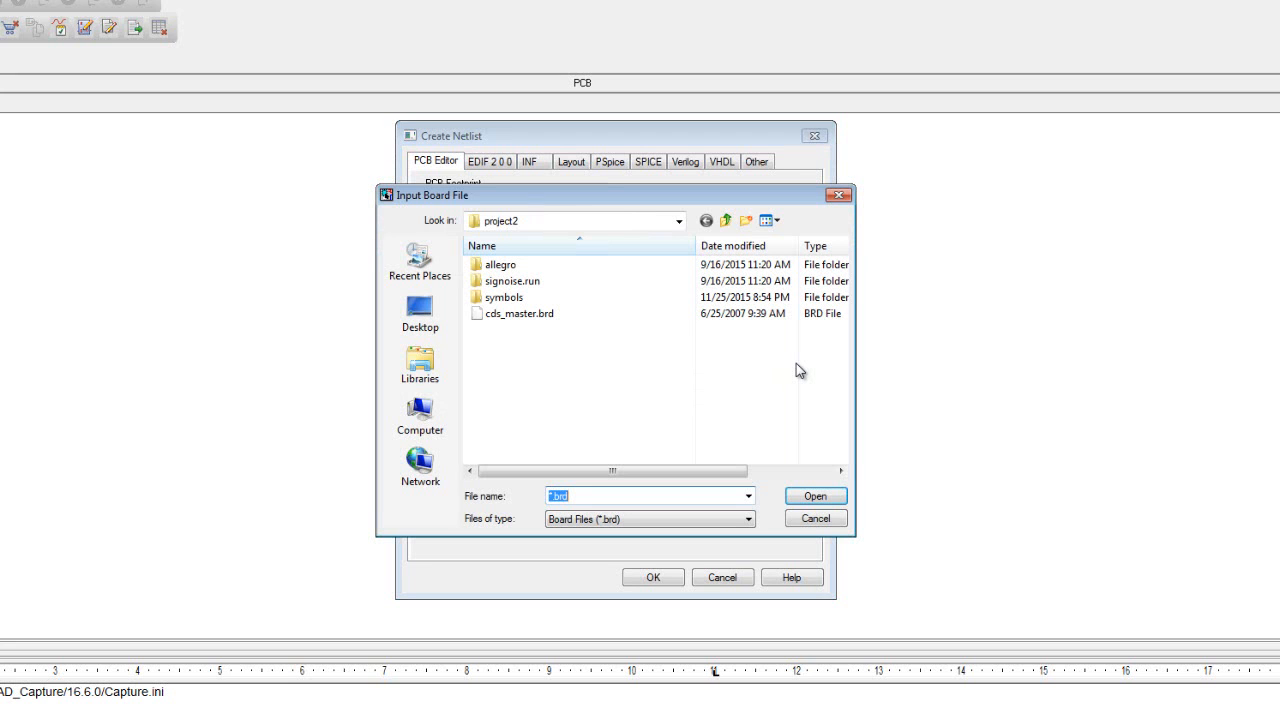
double_click(512, 298)
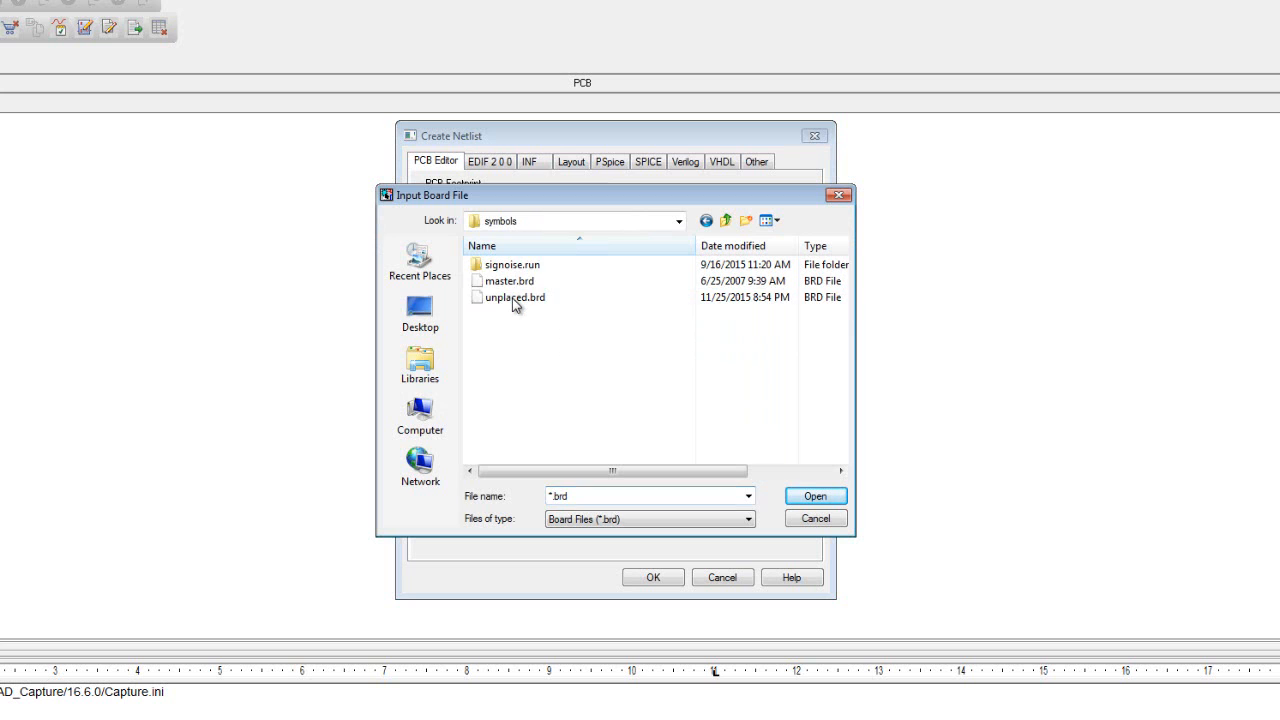
left_click(512, 298)
left_click(816, 497)
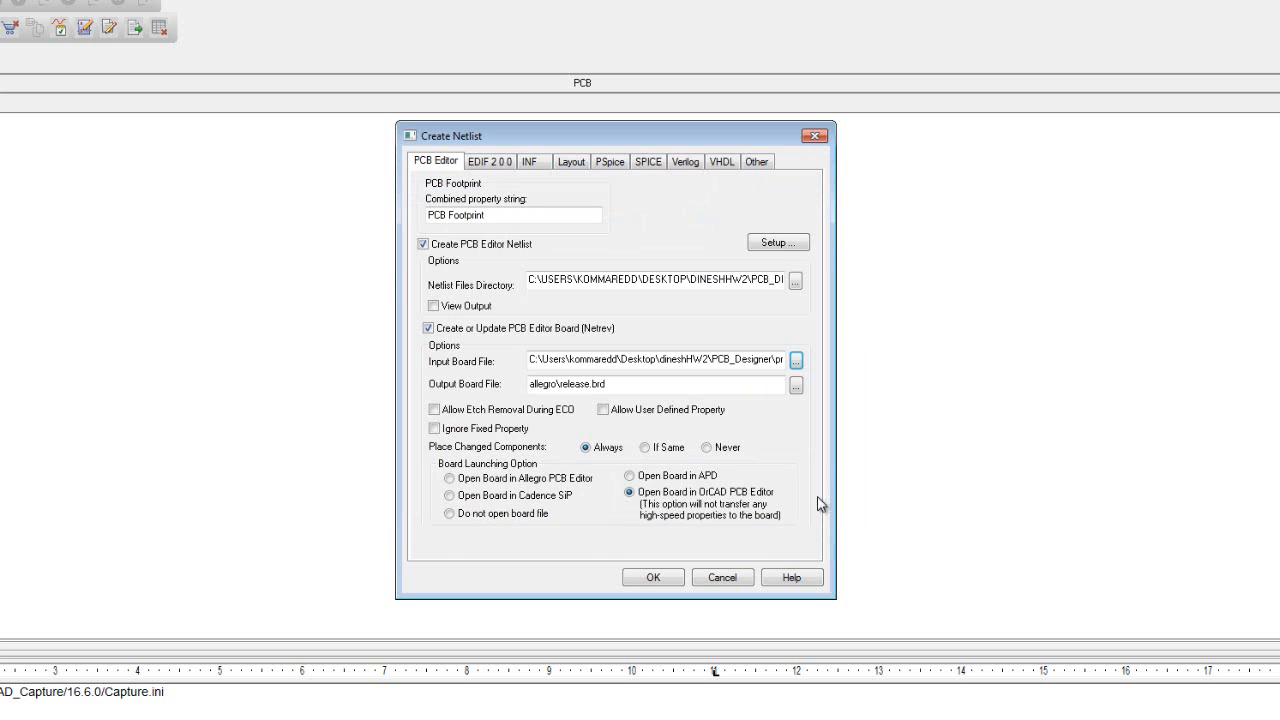
- Set the output board file to release.brd in the project2/allegro folder
left_click(796, 386)
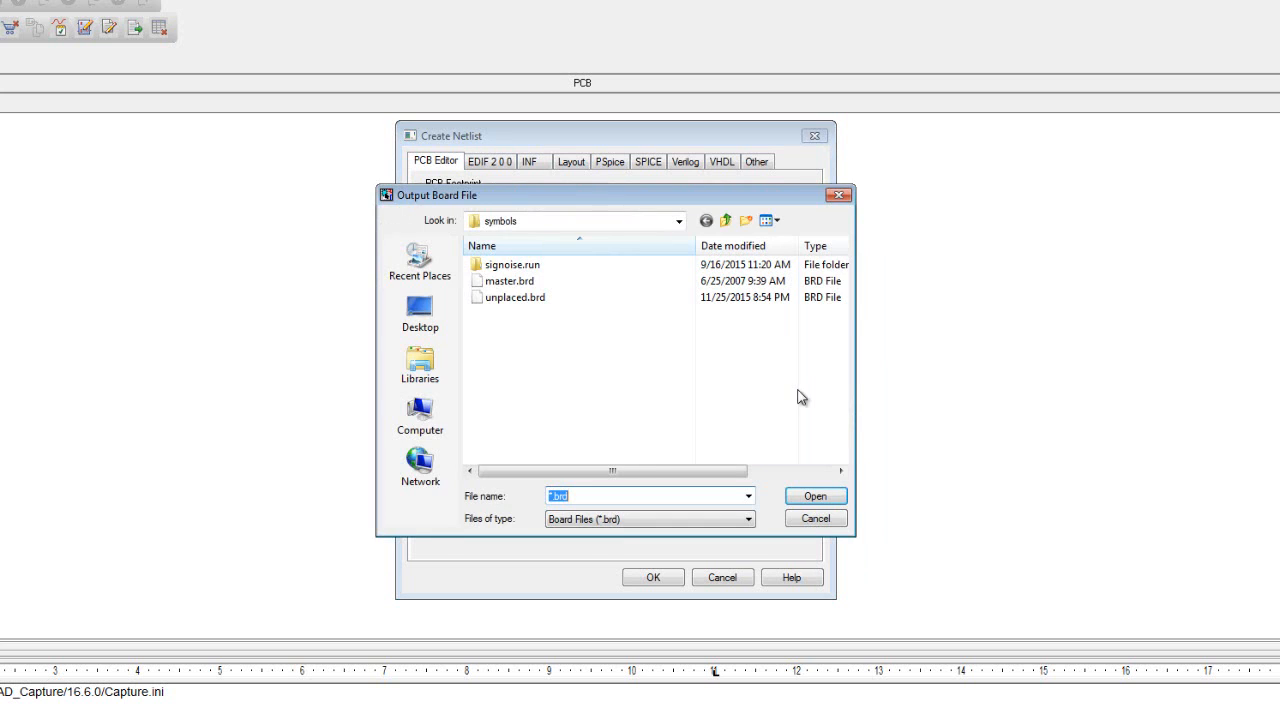
left_click(679, 224)
left_click(537, 406)
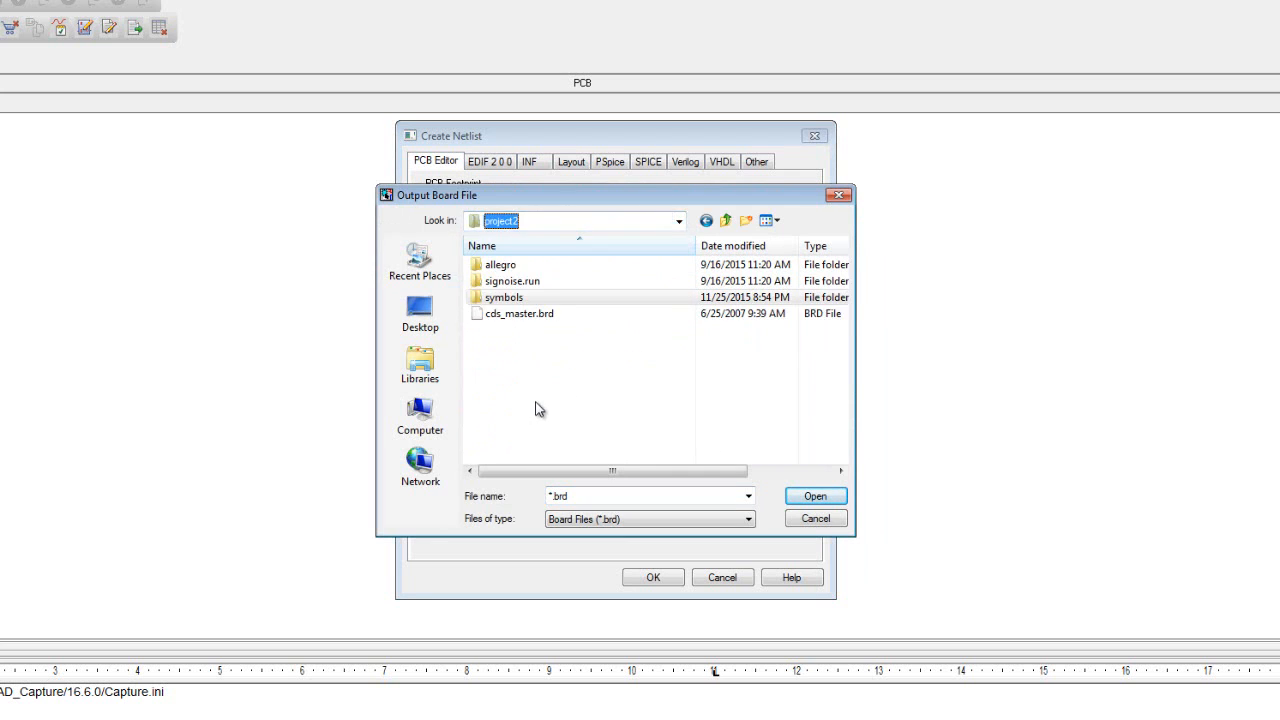
left_click(525, 300)
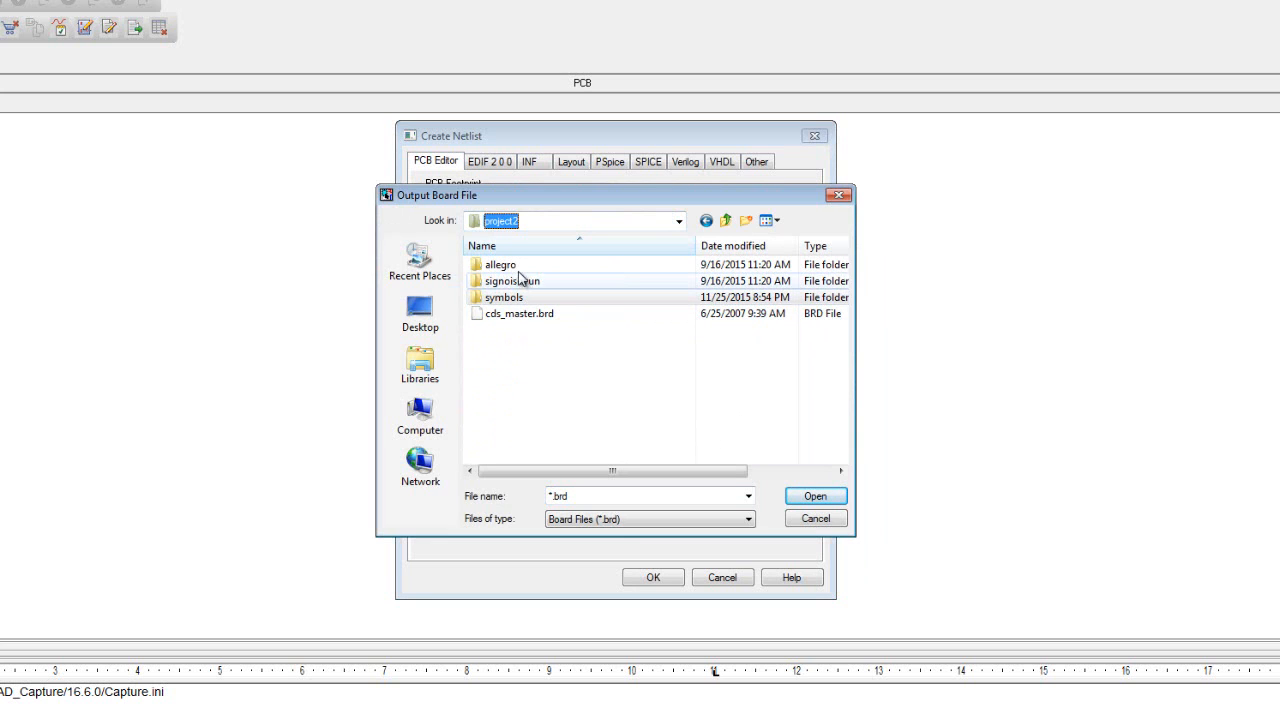
double_click(520, 265)
left_click(518, 268)
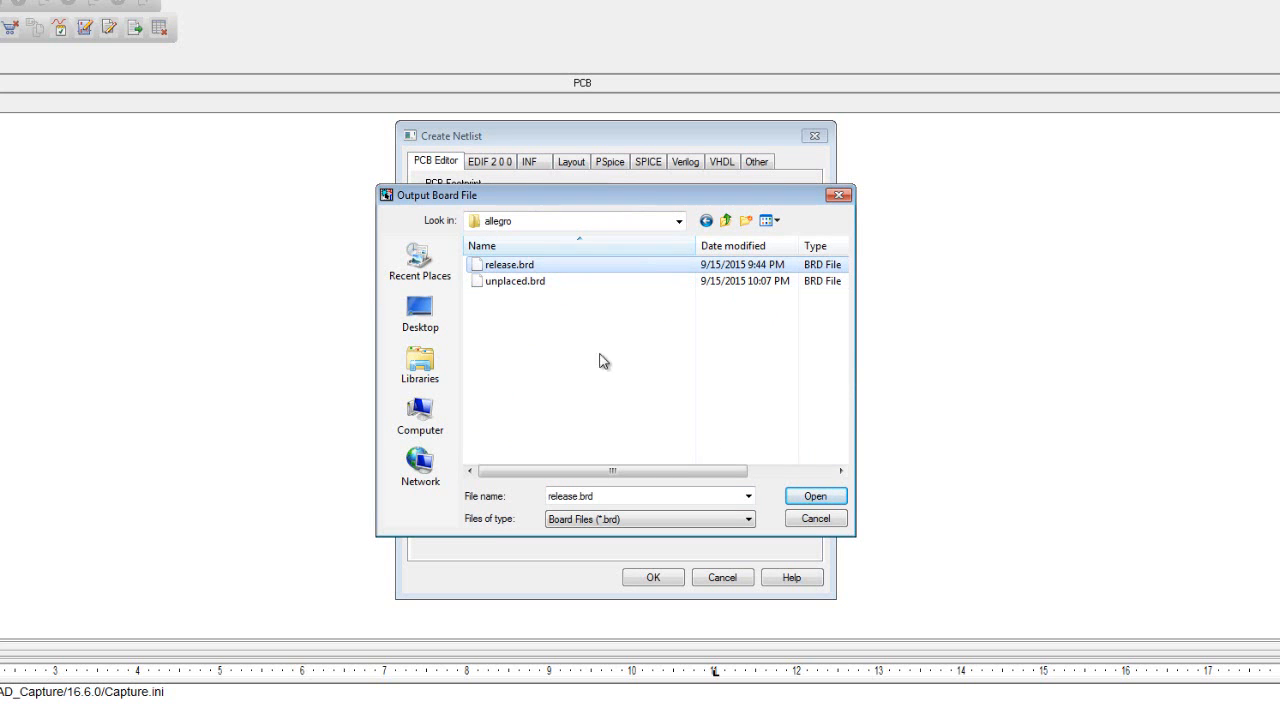
left_click(813, 499)
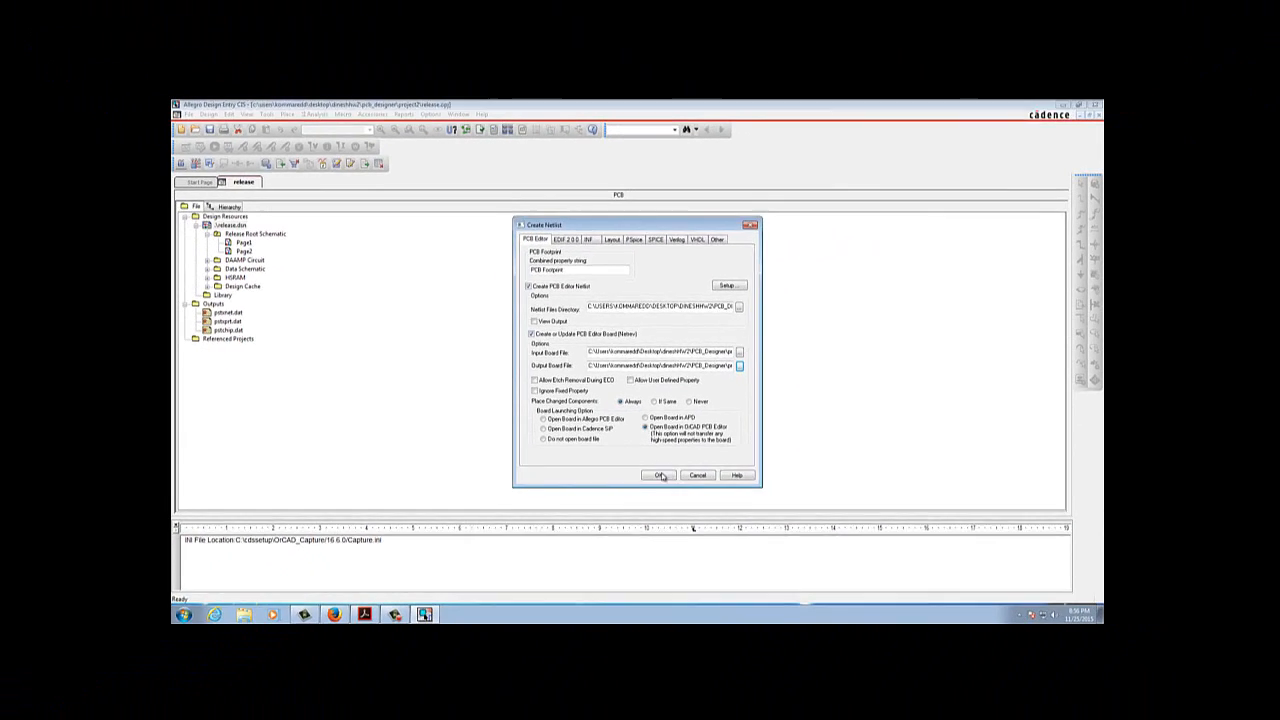
- Generate the PCB Editor netlist and output board with the current settings, declining OrCAD PCB Editor's demo mode
left_click(653, 577)
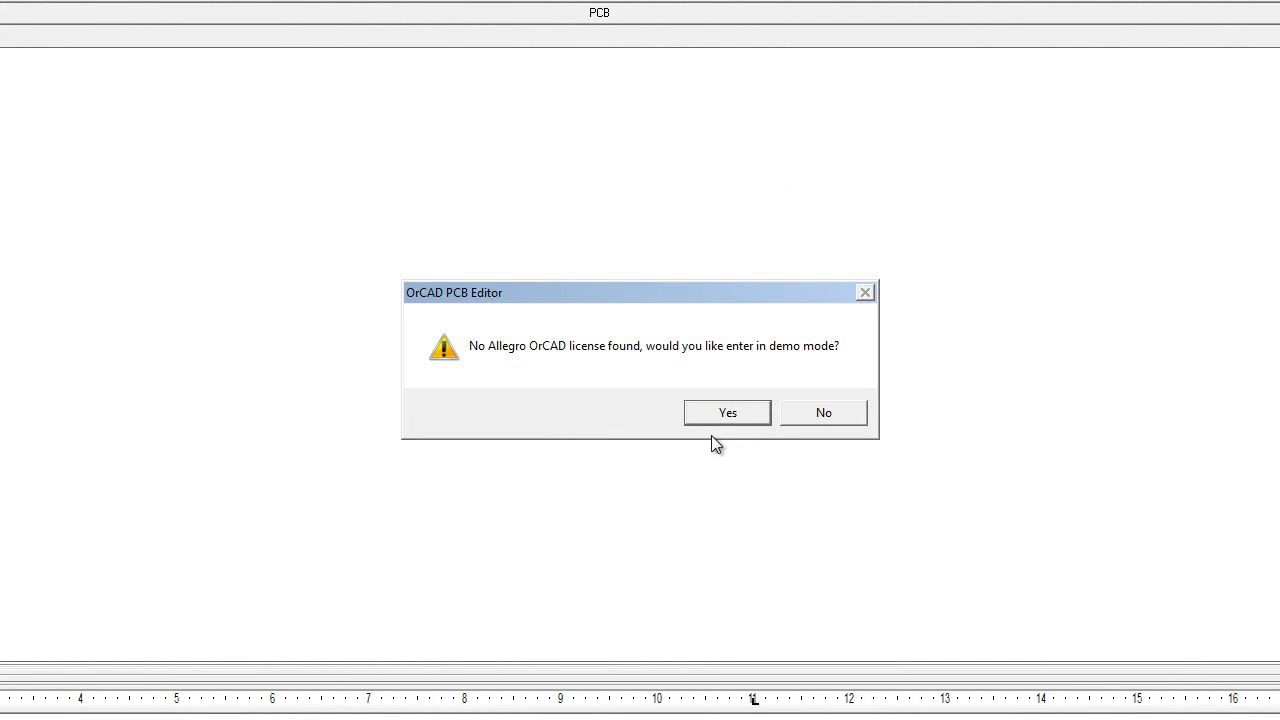
left_click(811, 418)
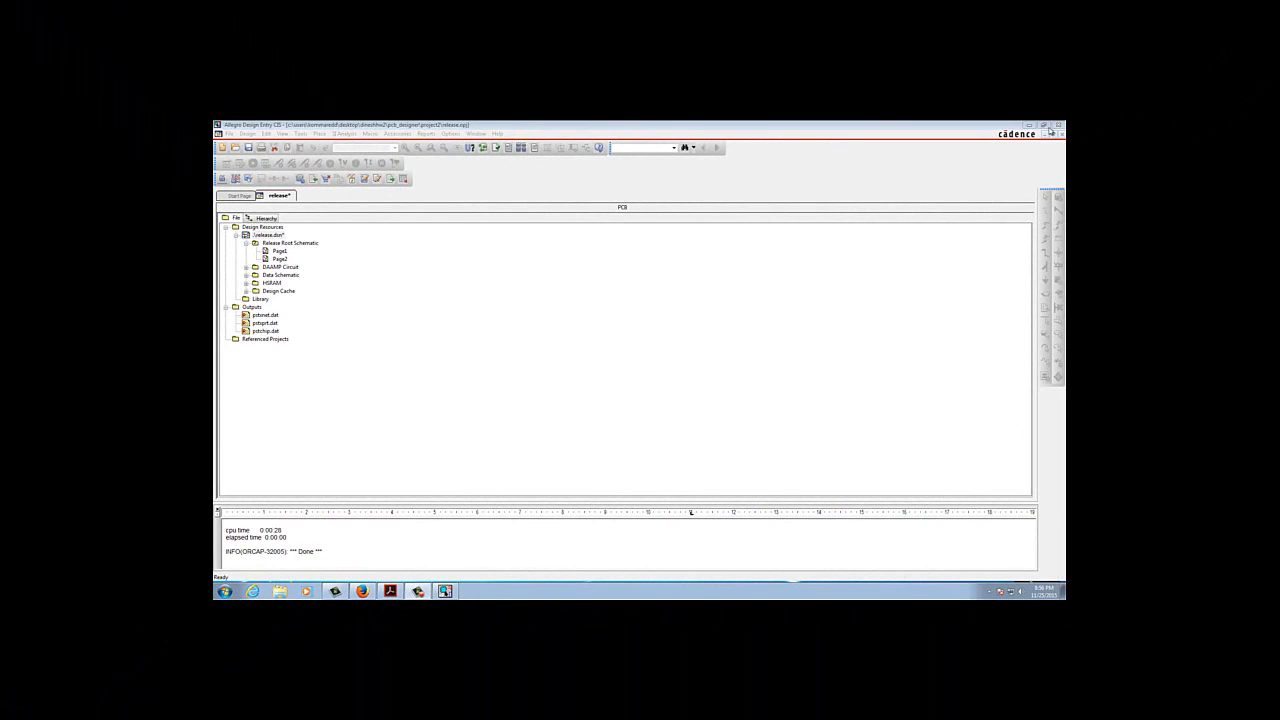
- Close Capture, saving all files in the release project, and switch to PCB Editor
left_click(1058, 125)
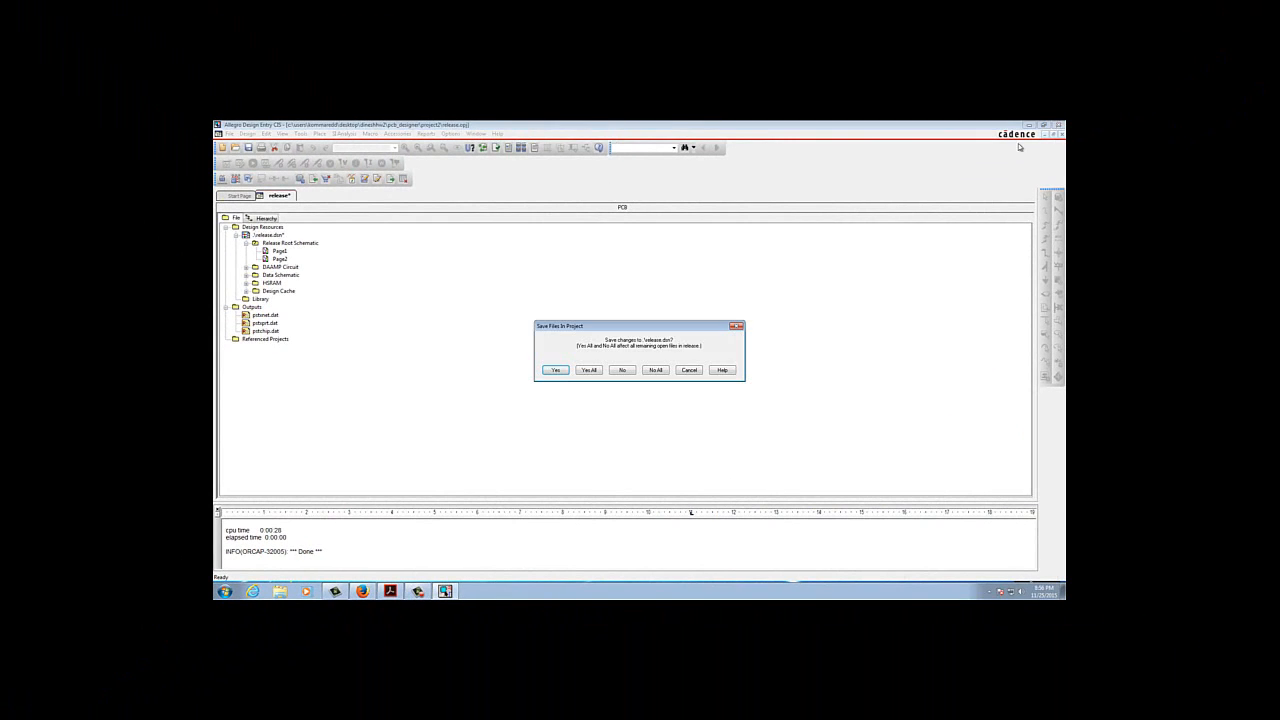
left_click(585, 371)
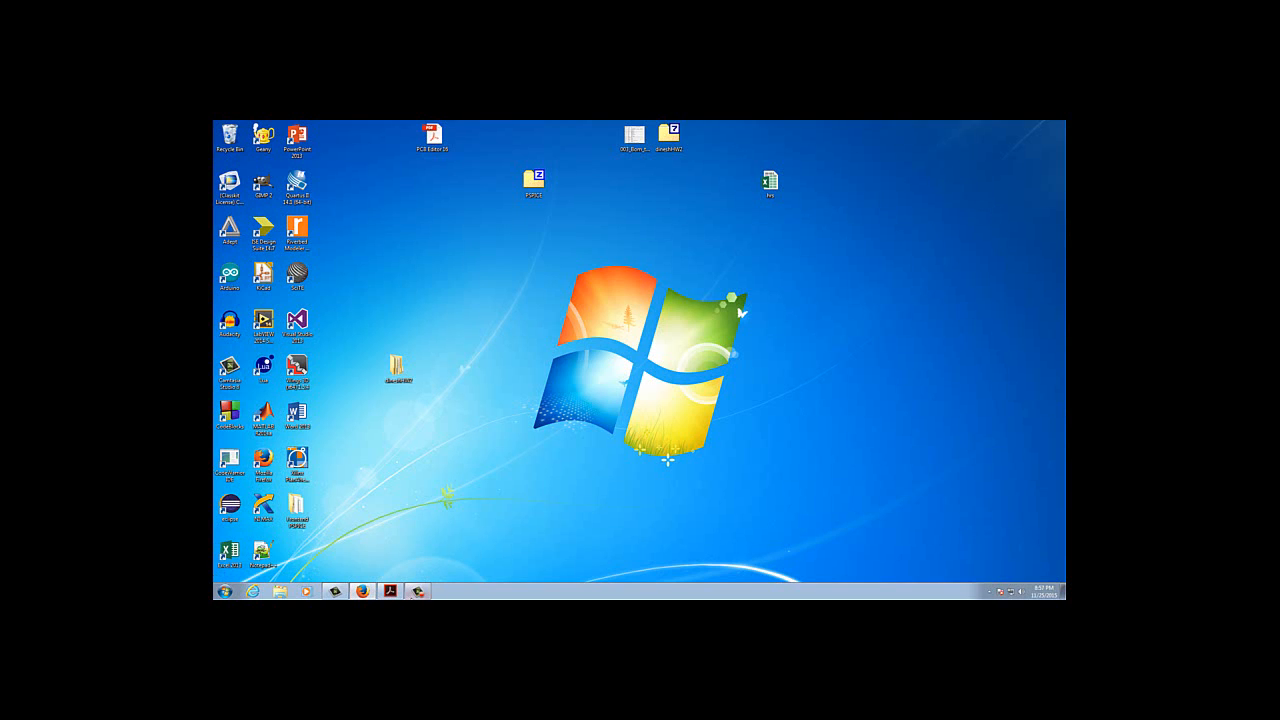
left_click(224, 591)
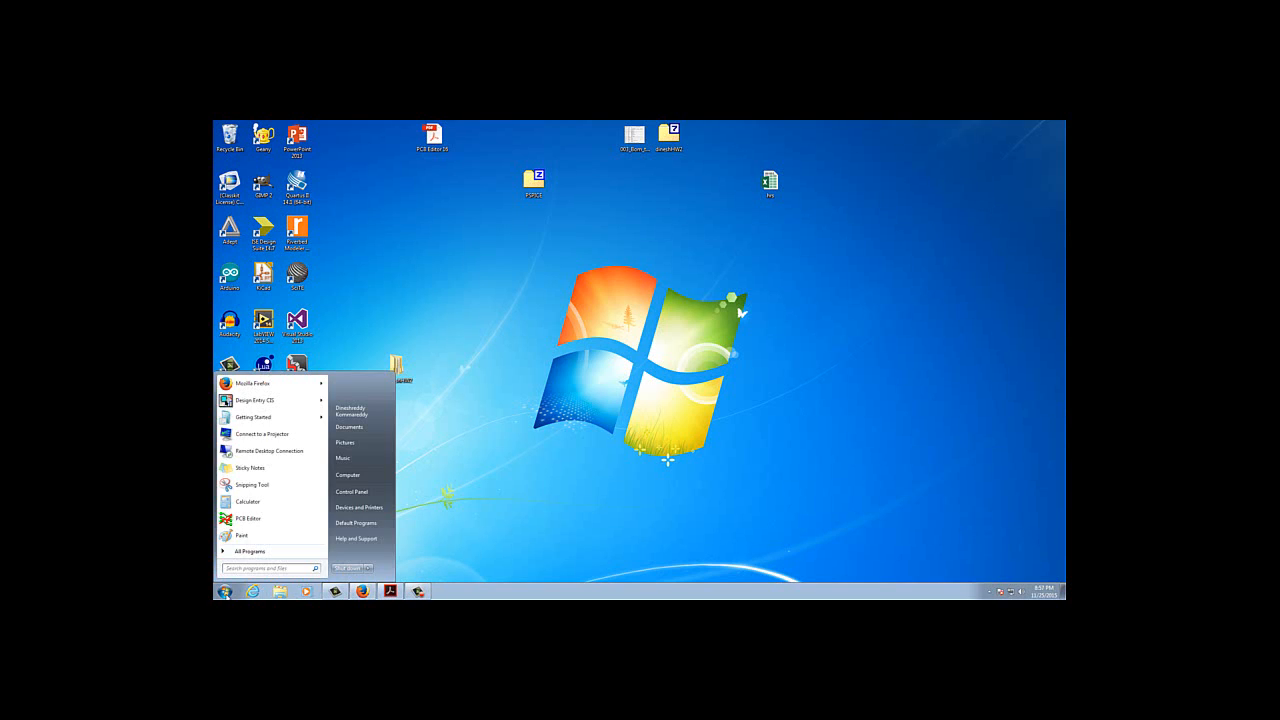
left_click(253, 521)
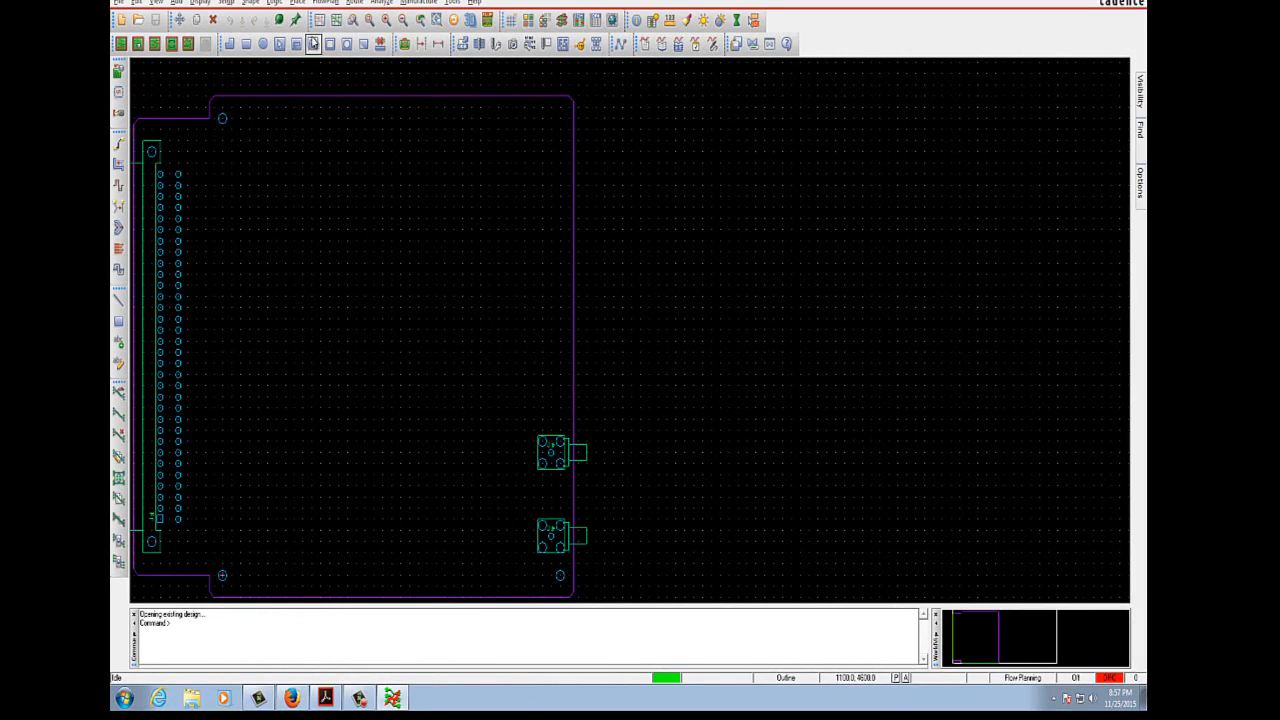
- Examine the list of components by refdes available for manual placement, then close the Placement dialog
left_click(300, 4)
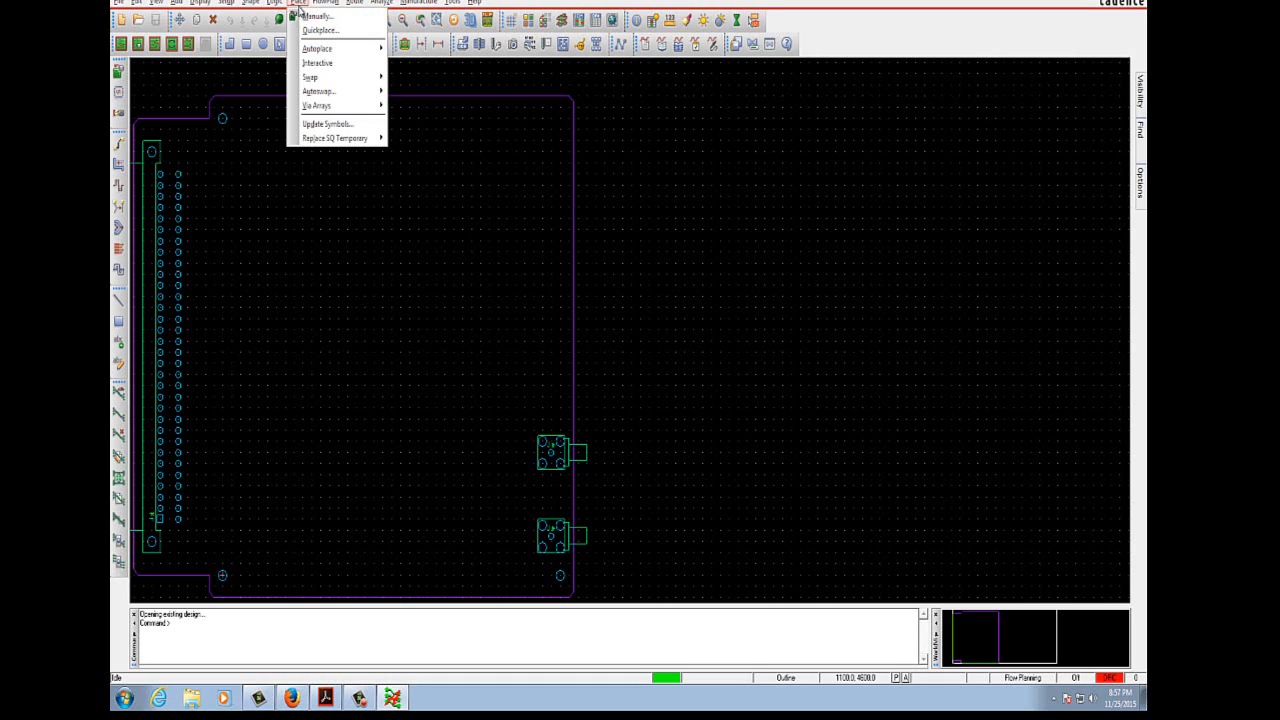
left_click(316, 18)
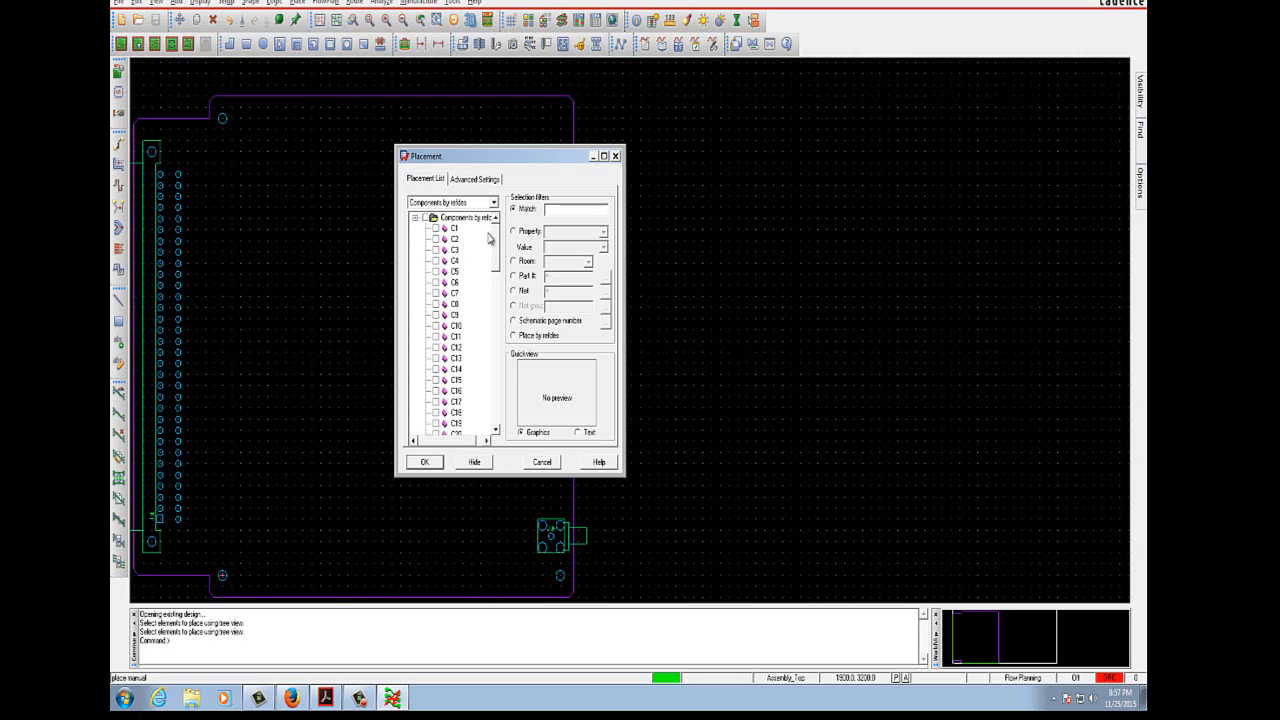
left_click(604, 158)
left_click(176, 50)
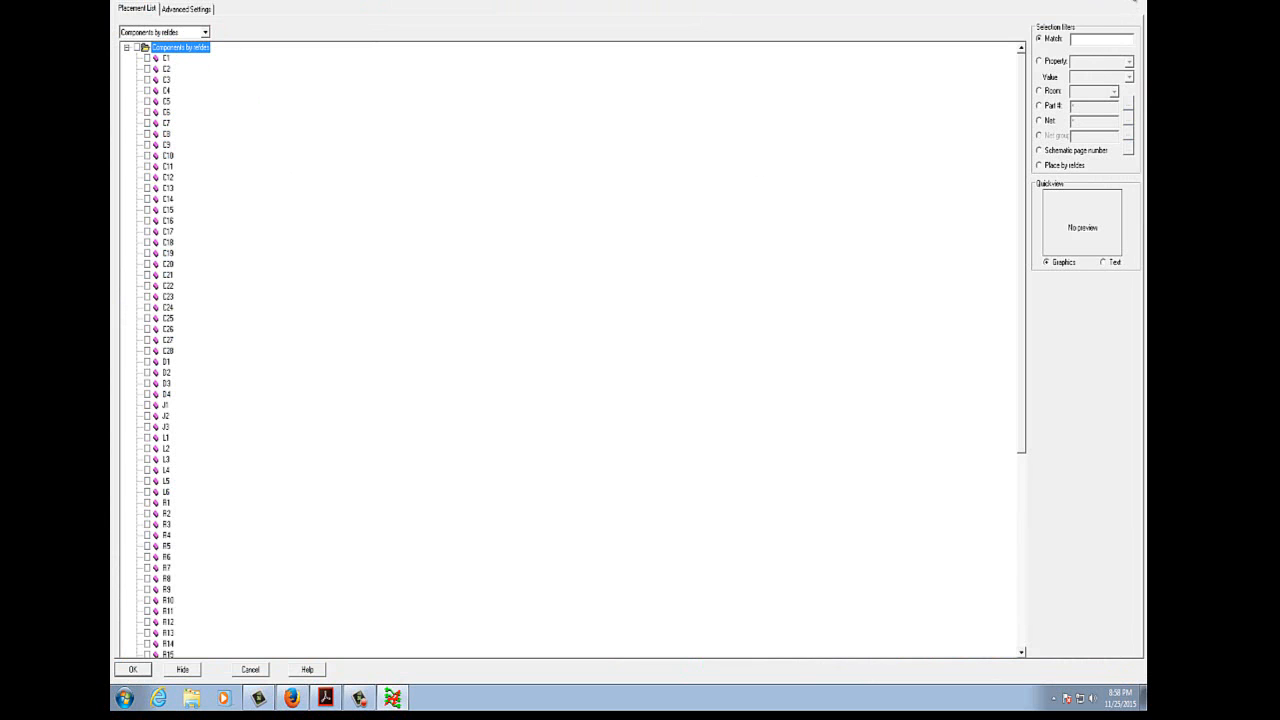
left_click(1133, 2)
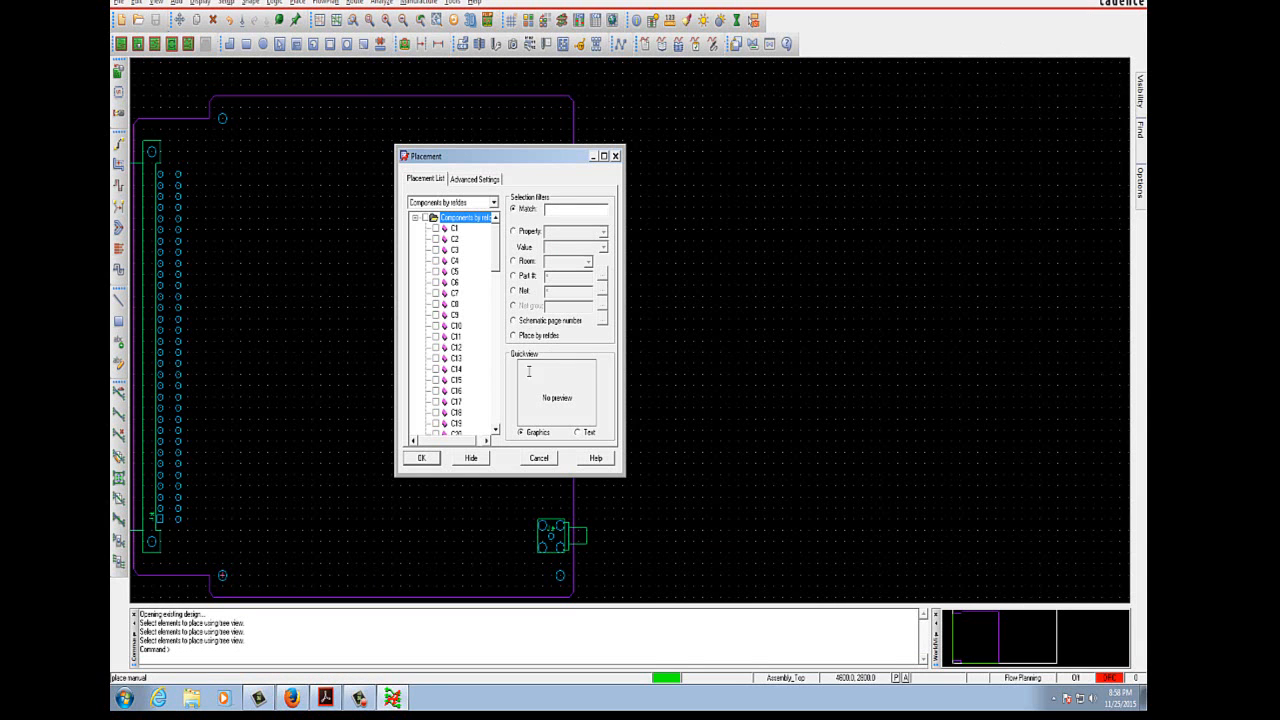
left_click(421, 458)
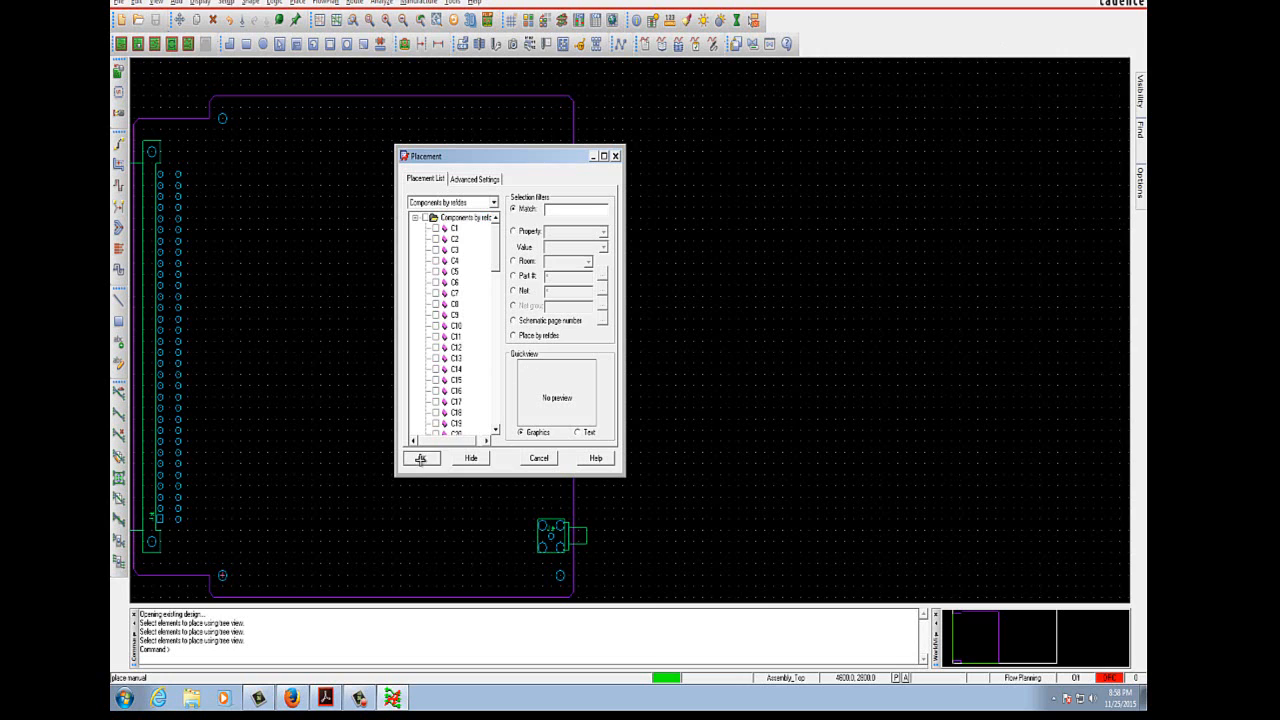
- Save the board as unplaced.brd in the project2/symbols folder, overwriting the existing file
left_click(119, 3)
left_click(137, 63)
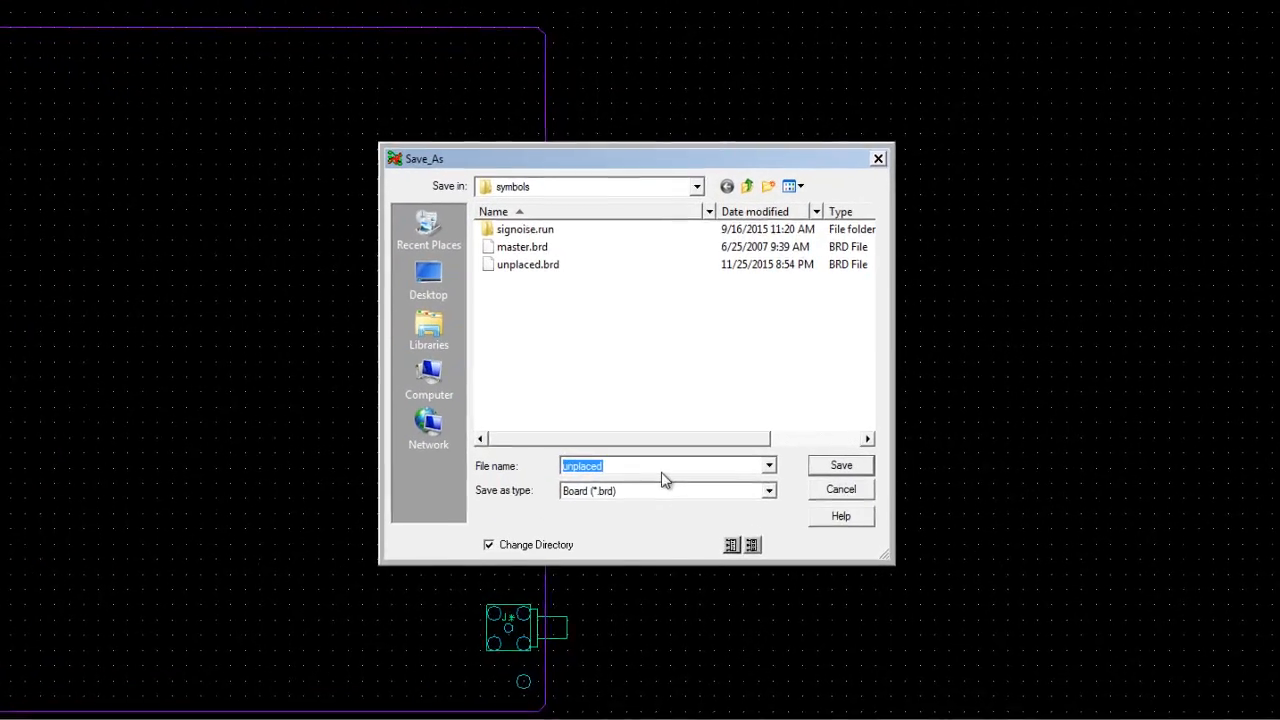
type("un")
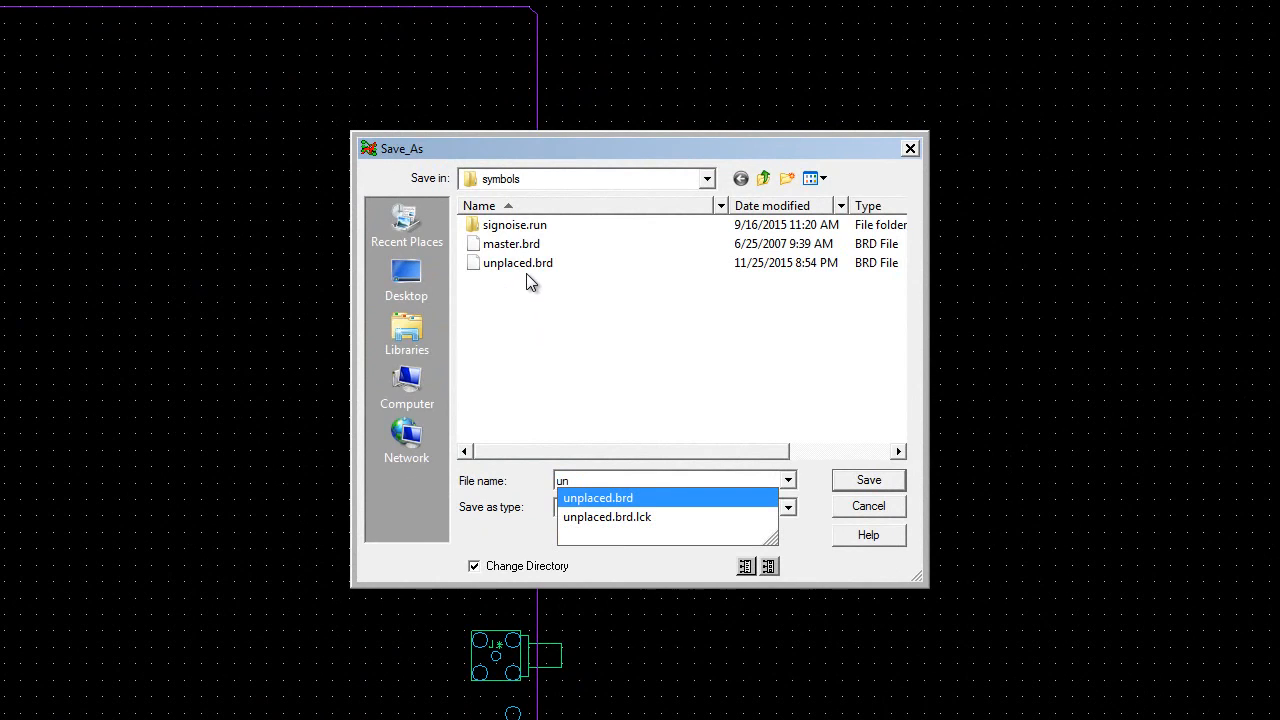
left_click(597, 500)
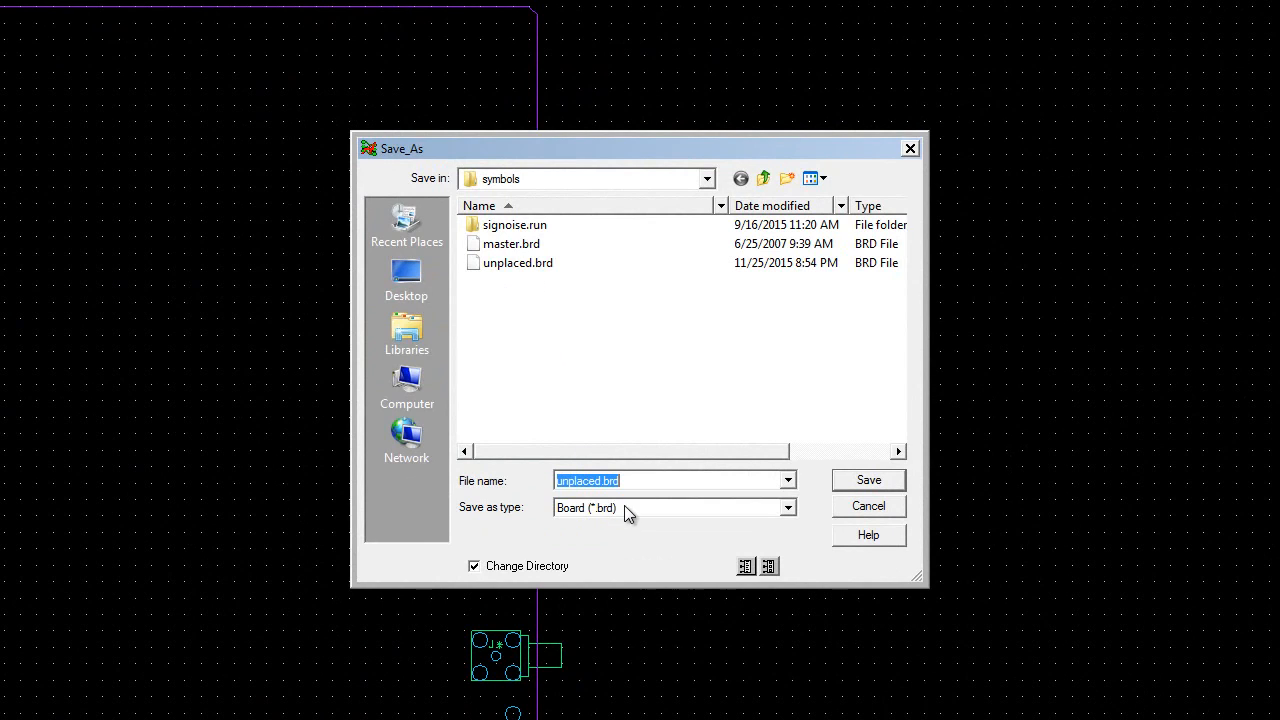
left_click(869, 481)
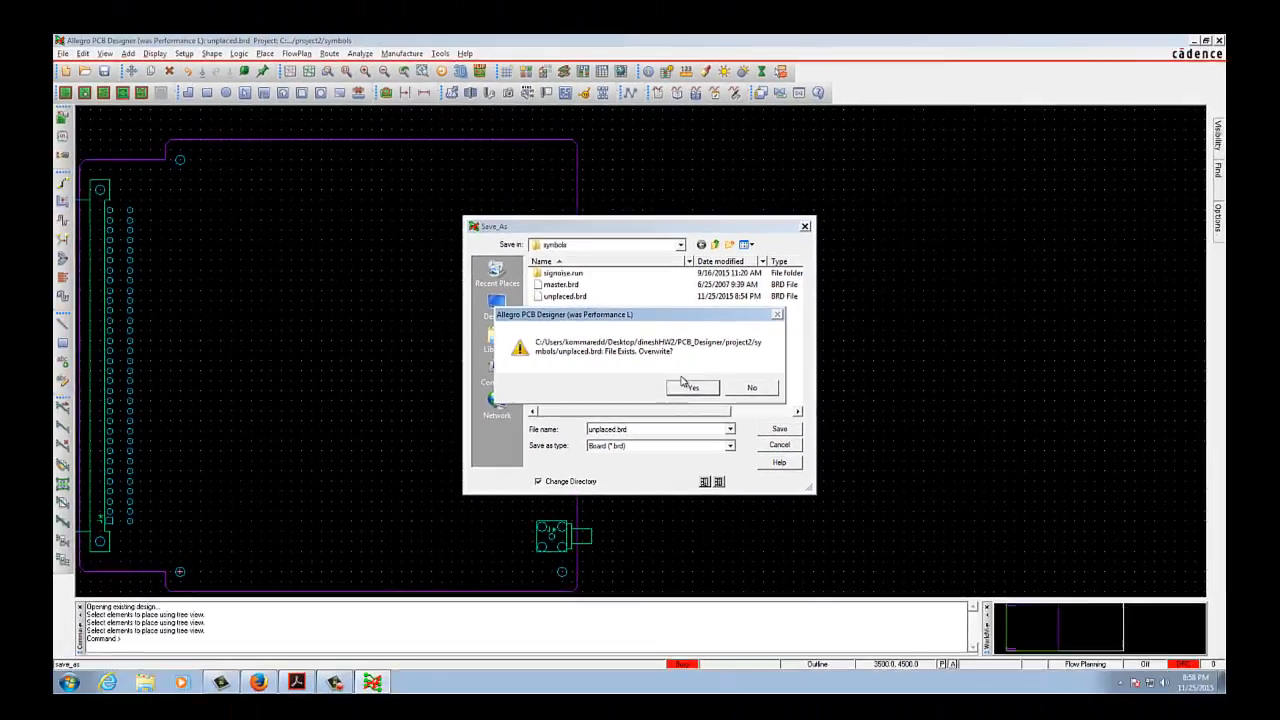
left_click(690, 386)
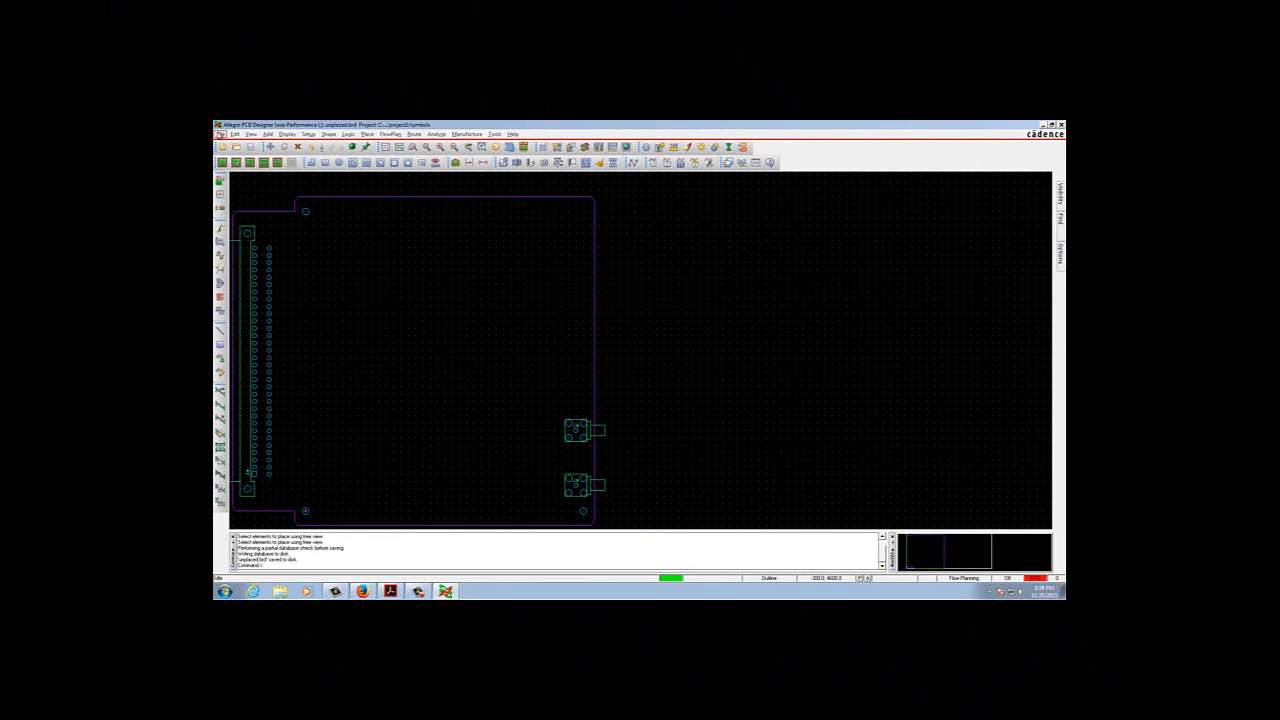
- Exit PCB Editor and start it again
left_click(219, 134)
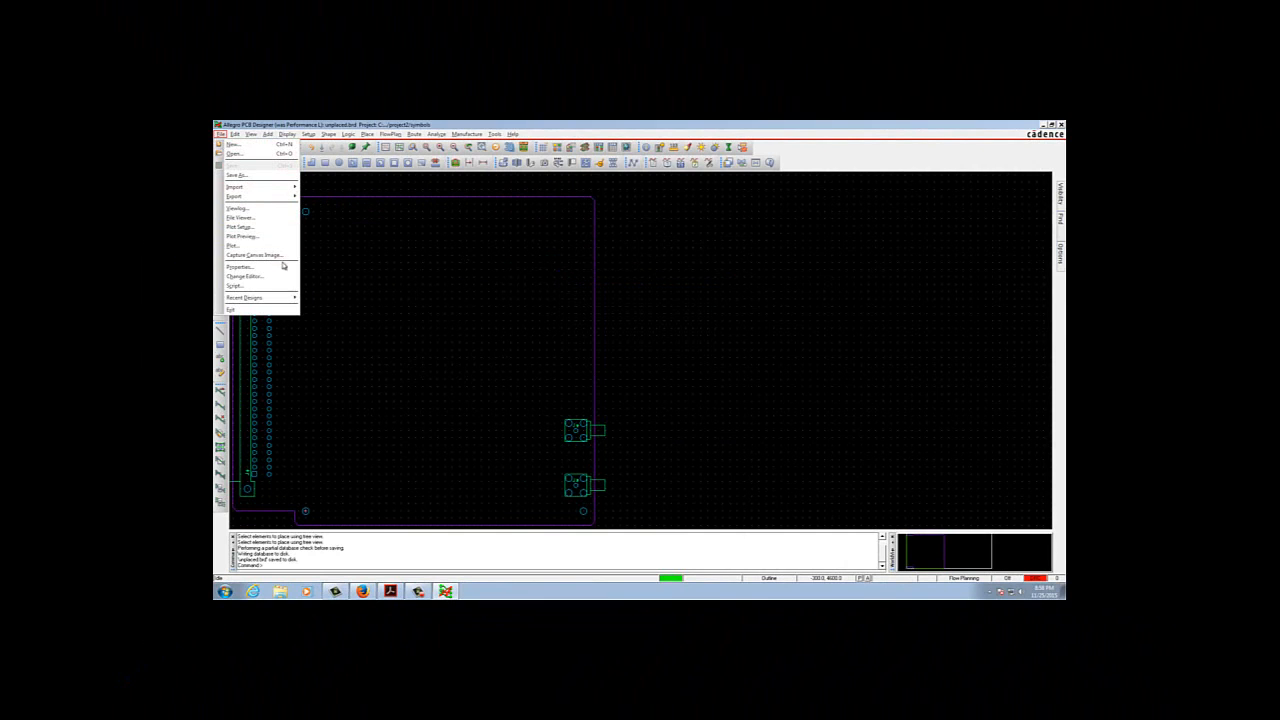
left_click(259, 311)
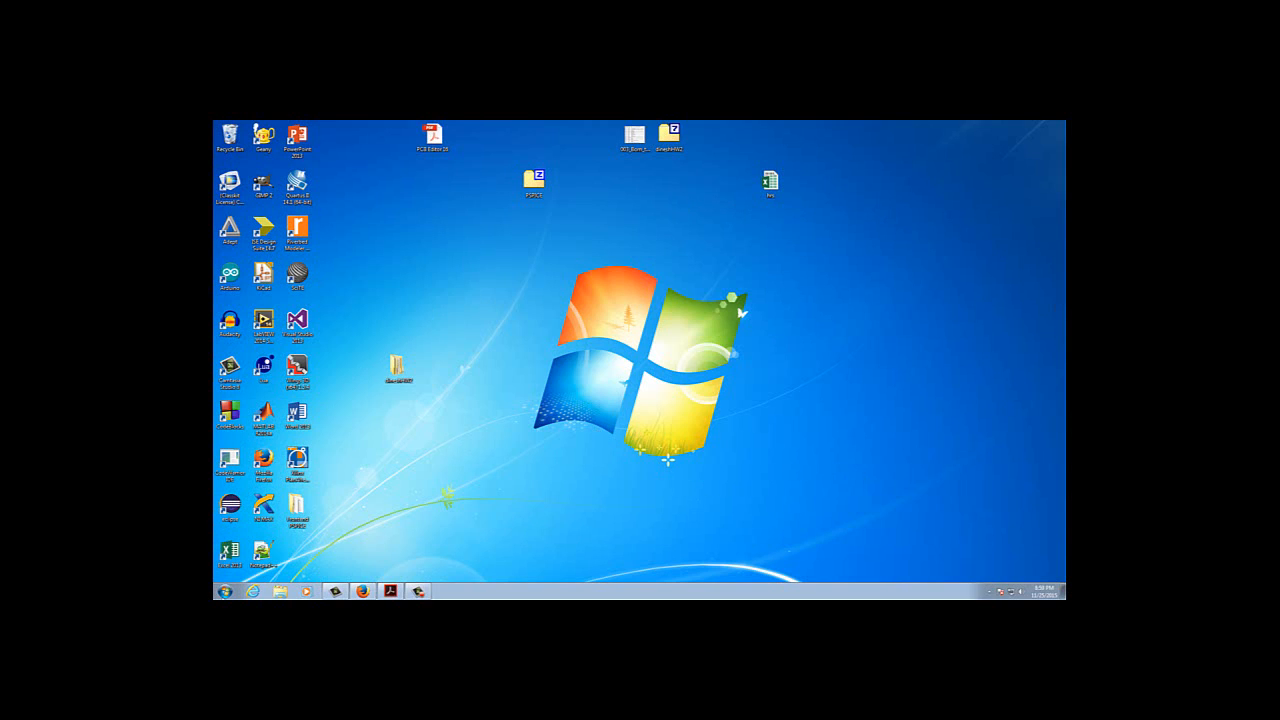
left_click(226, 592)
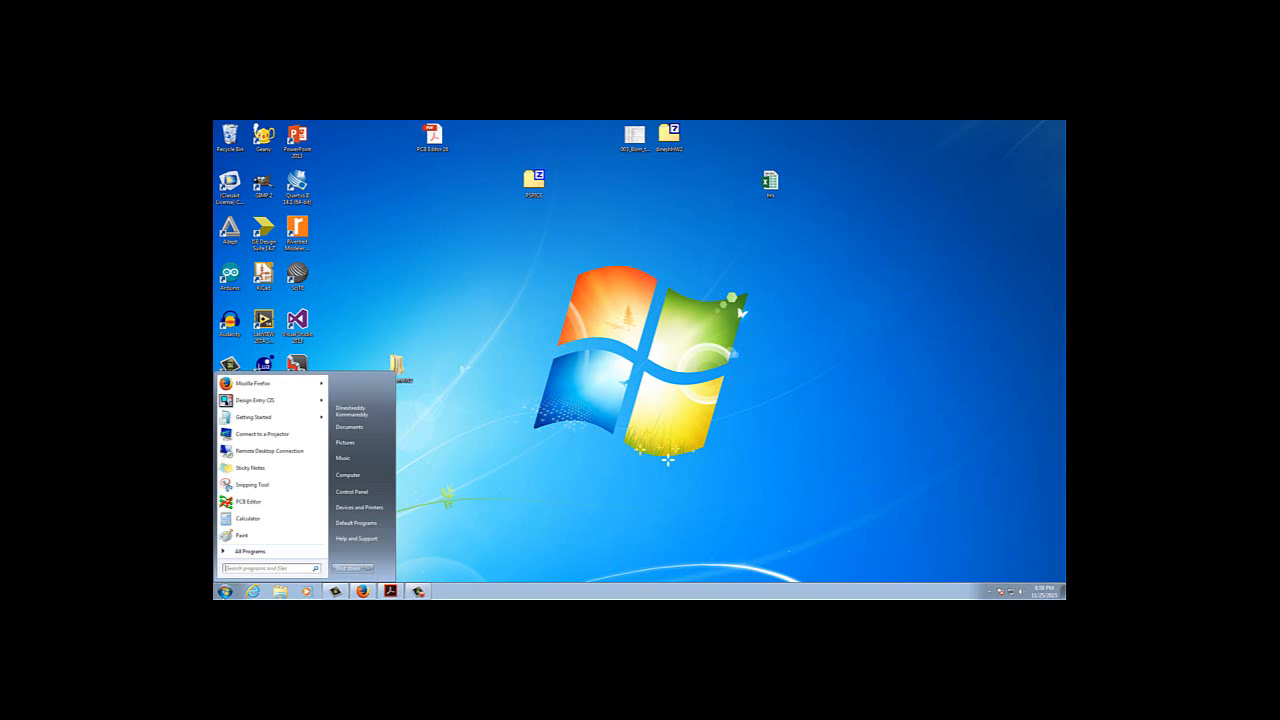
left_click(249, 502)
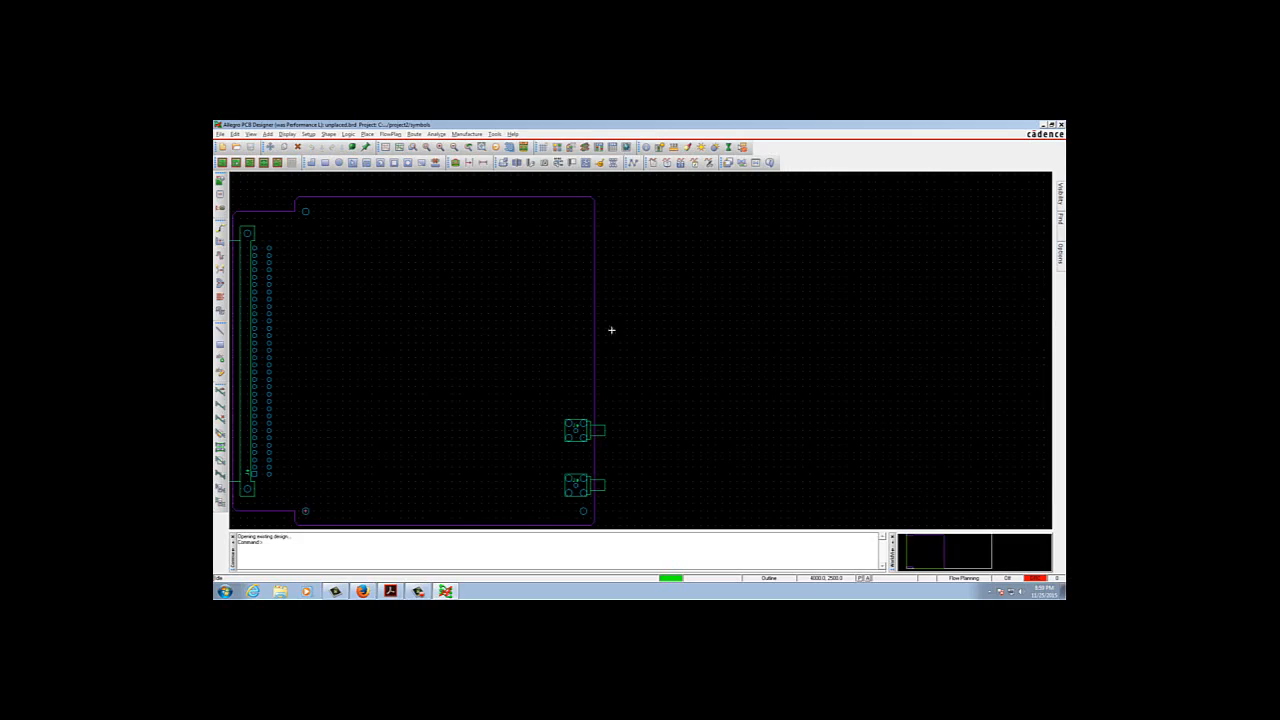
- Open the cds_master.brd board from the PCB_Designer/project3 folder
left_click(220, 134)
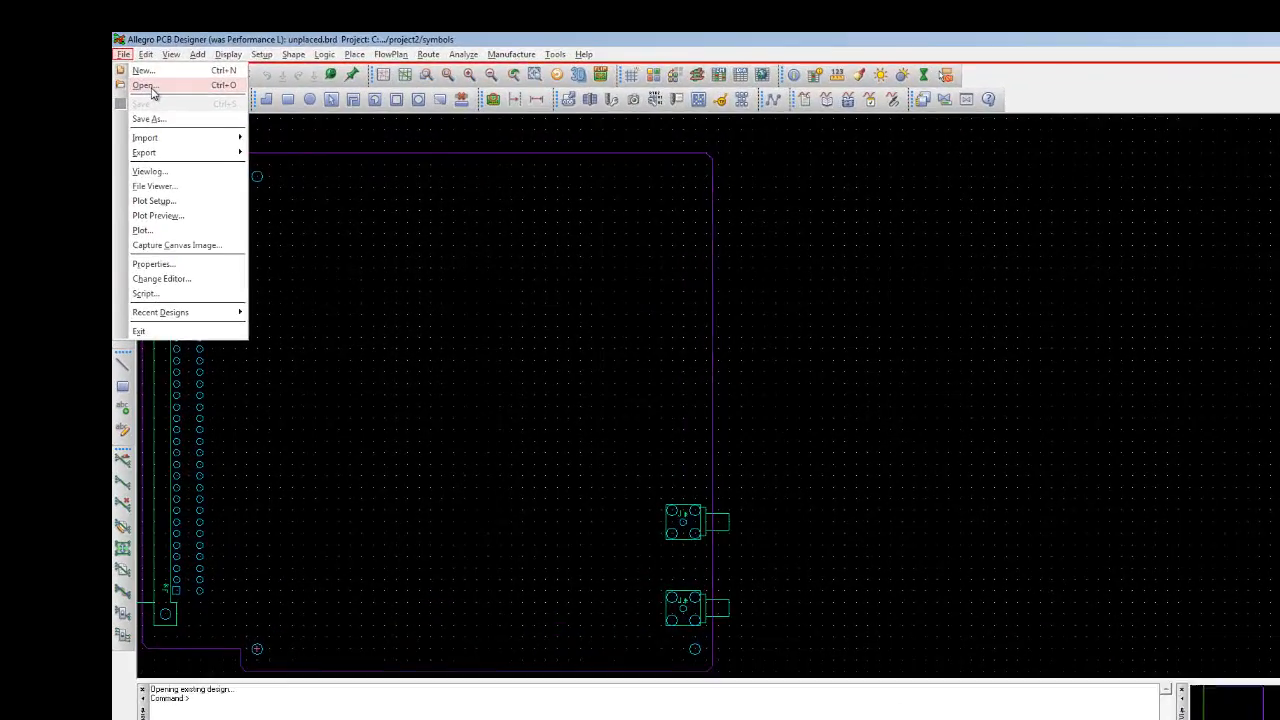
left_click(230, 150)
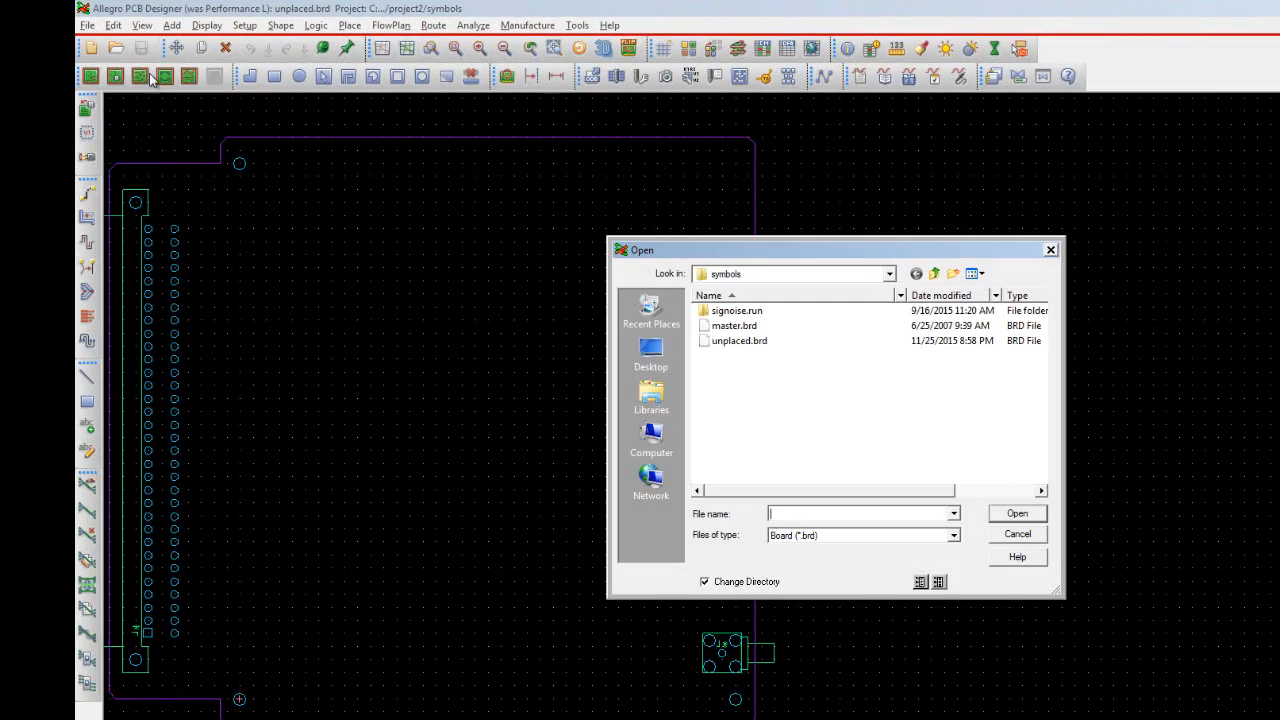
left_click(889, 274)
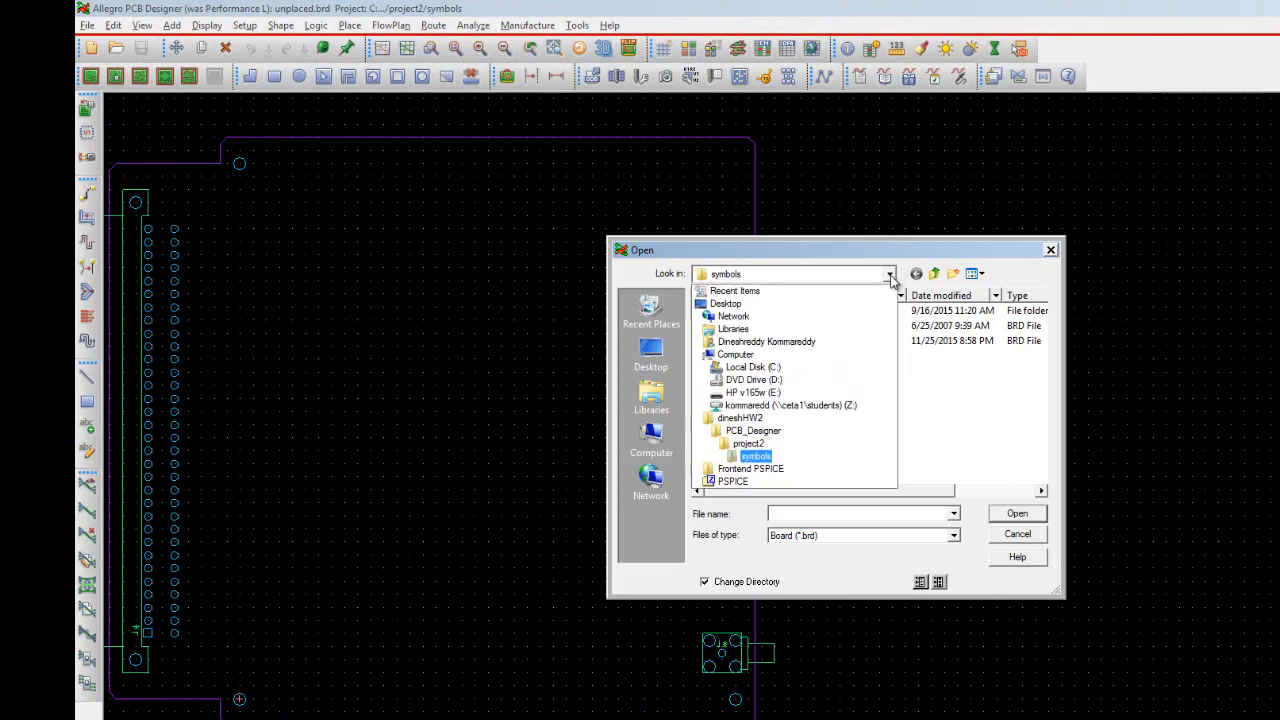
left_click(753, 430)
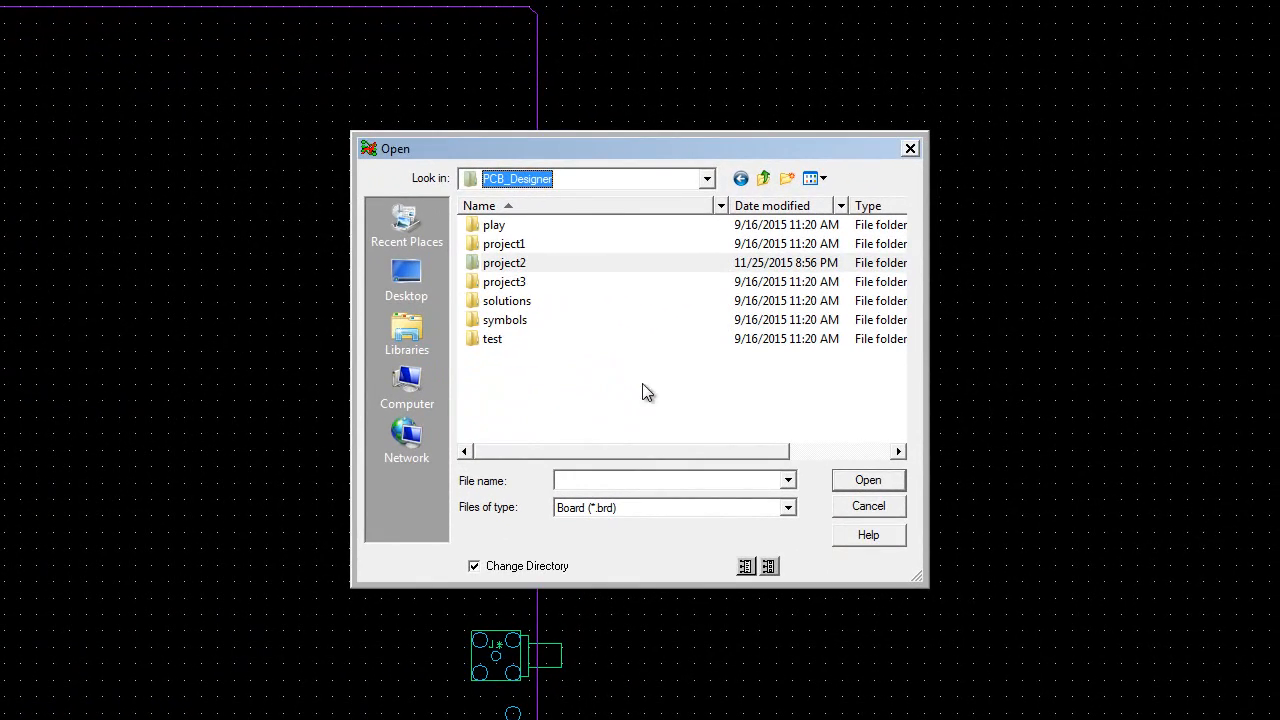
double_click(528, 283)
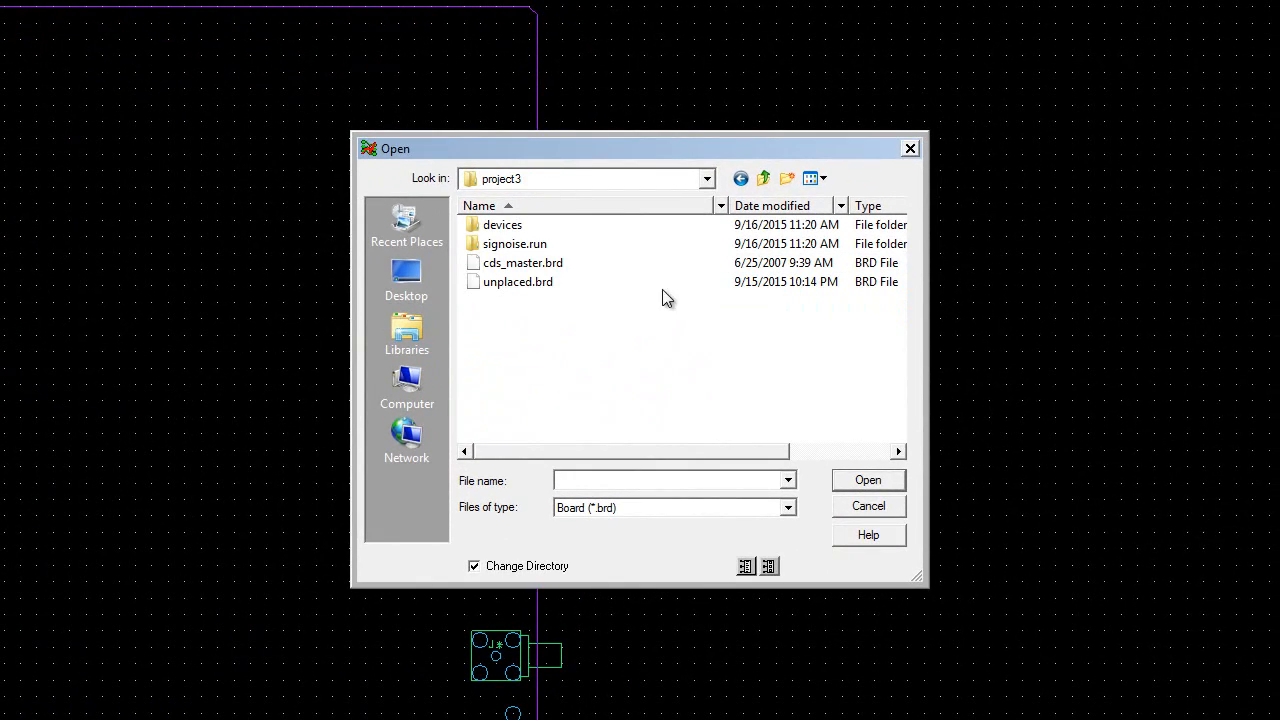
left_click(540, 266)
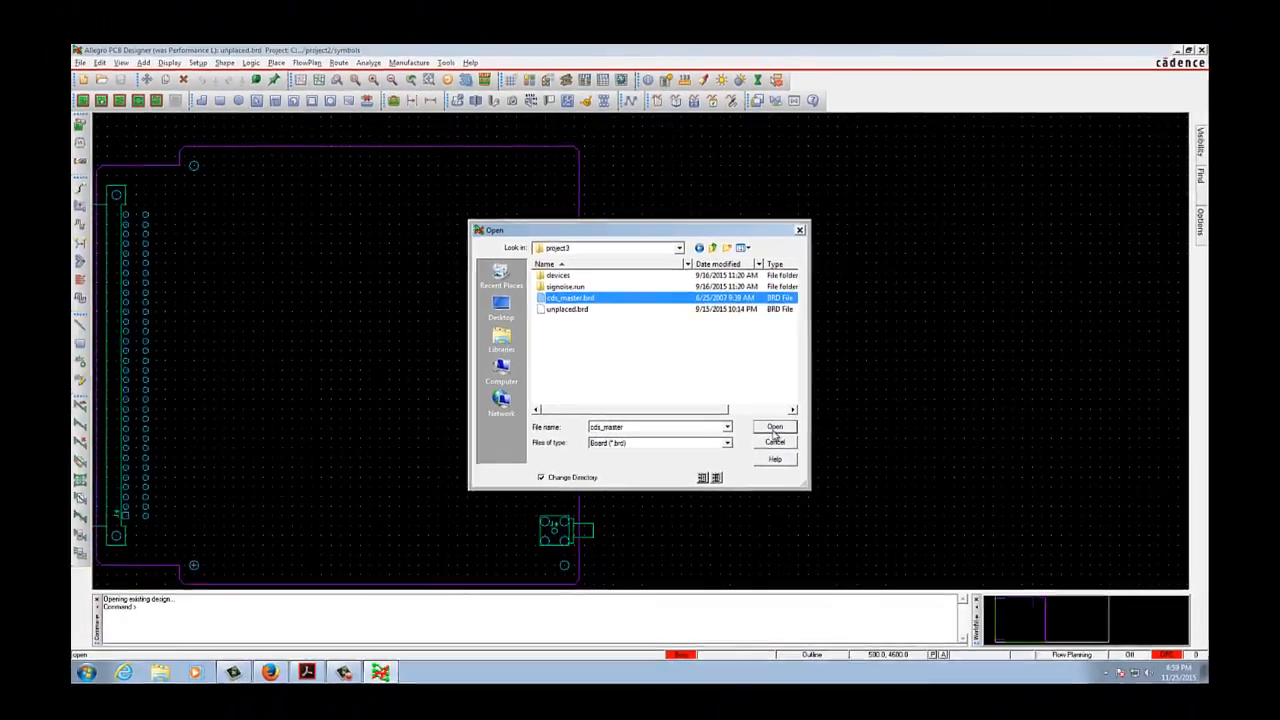
left_click(775, 428)
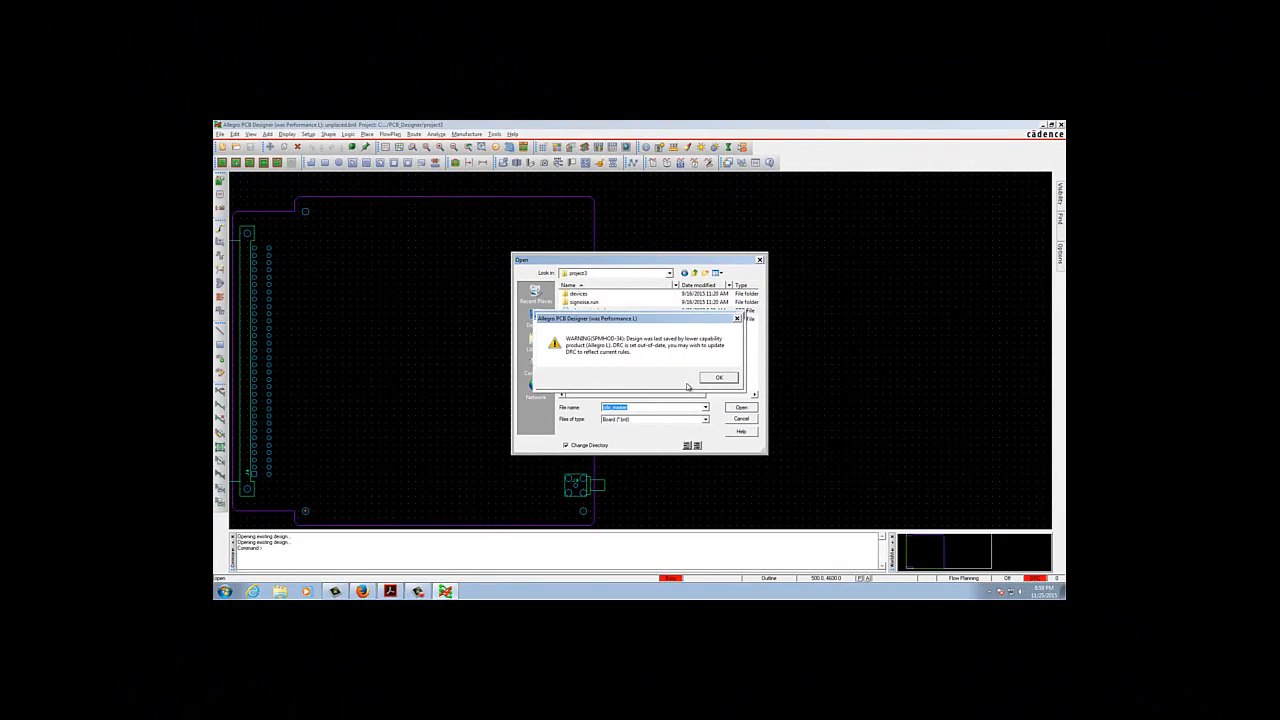
left_click(712, 377)
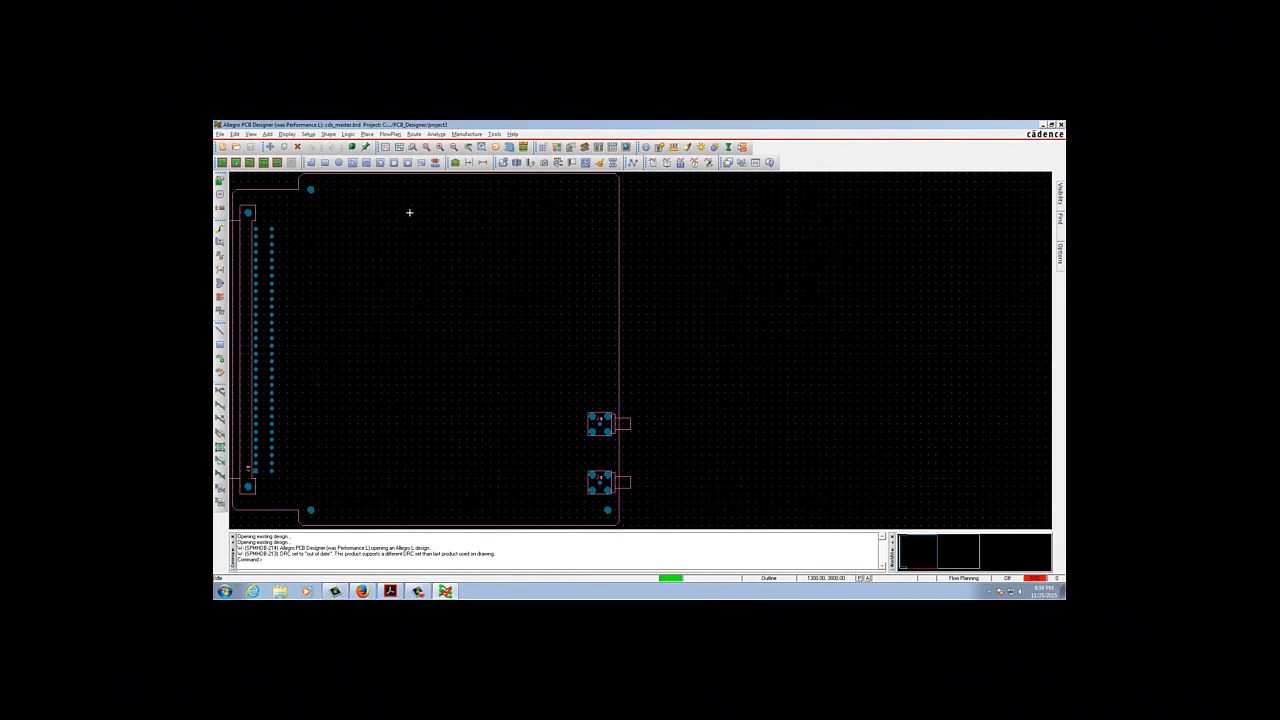
- Import the third-party netlist 3rdparty.txt into the cds_master board, always placing changed components
left_click(221, 134)
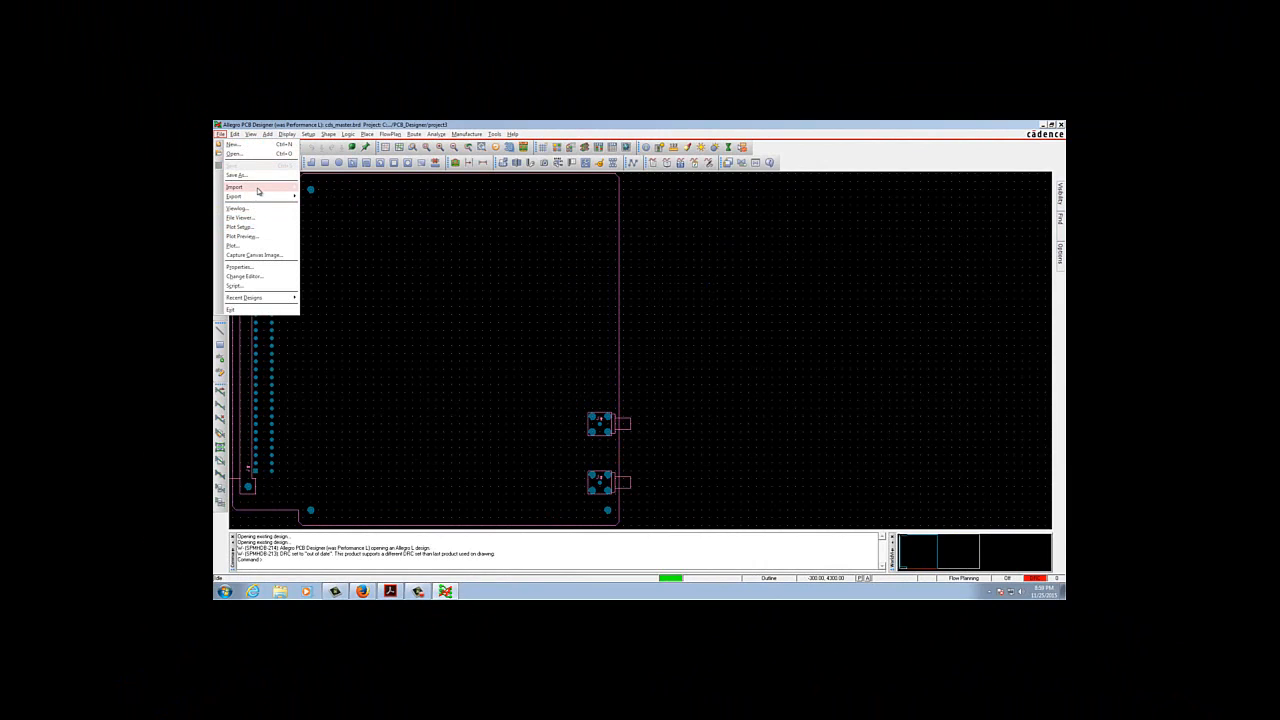
mouse_move(257, 191)
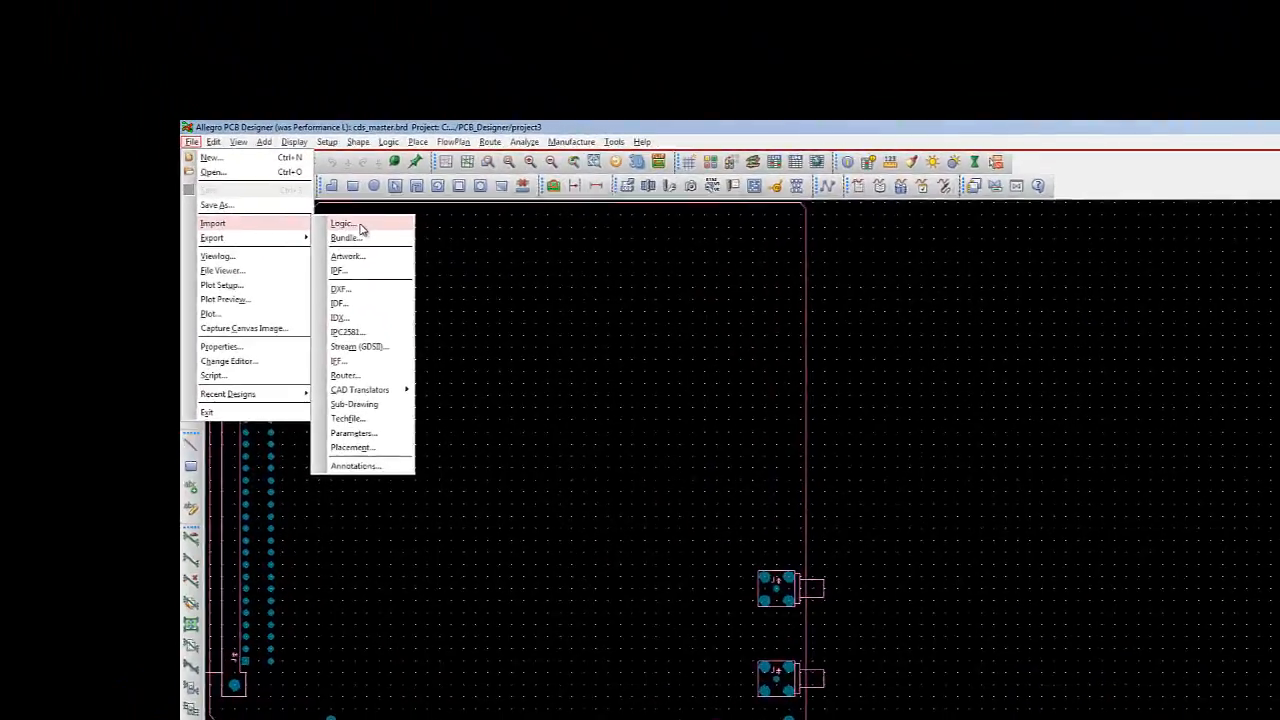
left_click(361, 229)
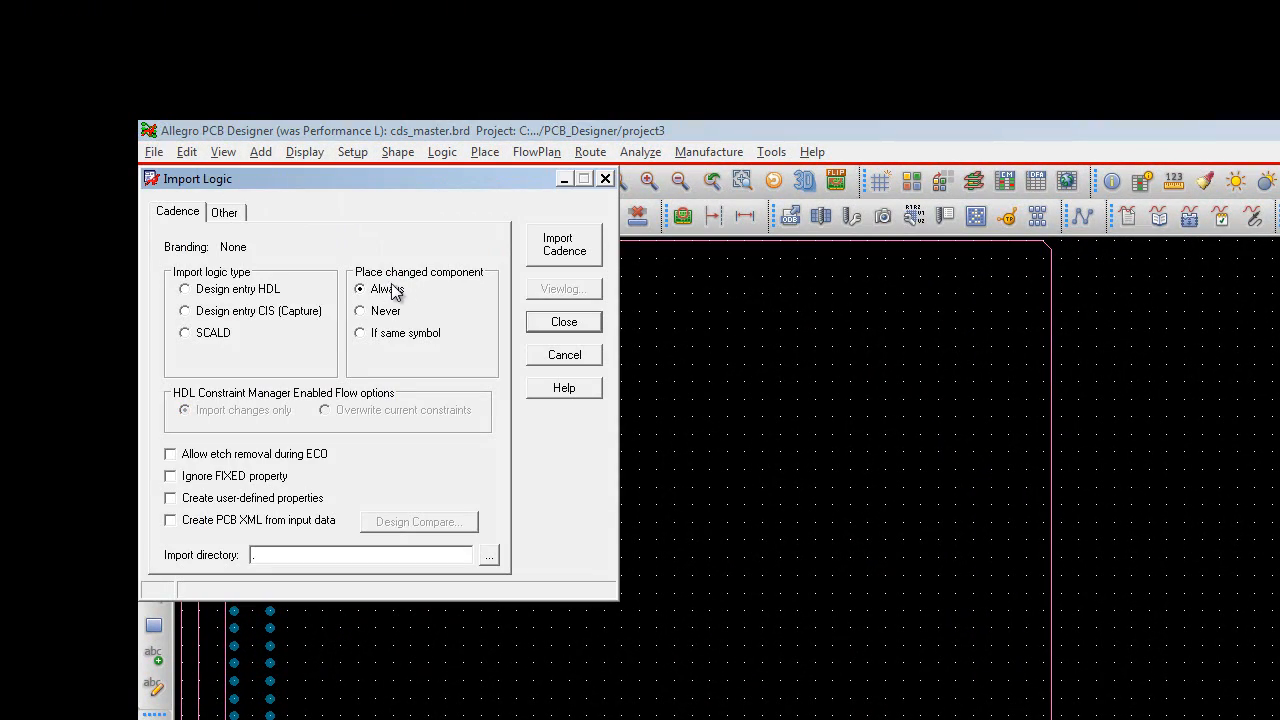
left_click(226, 214)
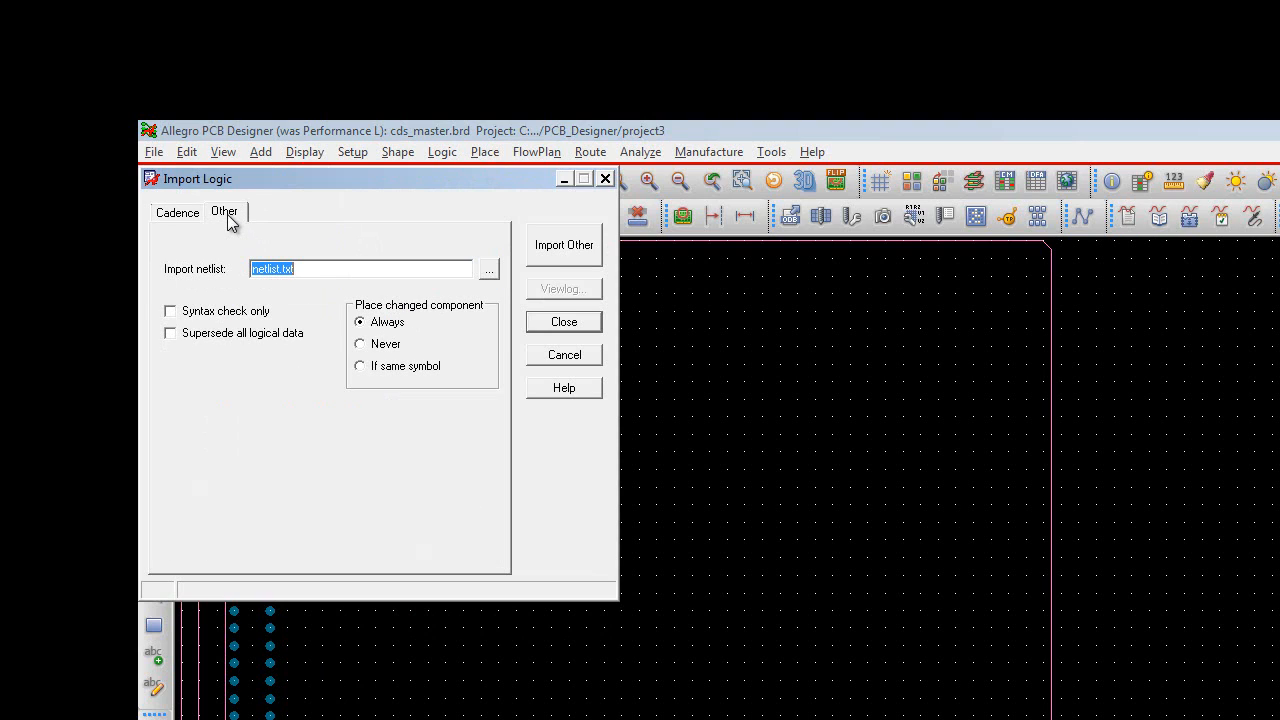
left_click(280, 270)
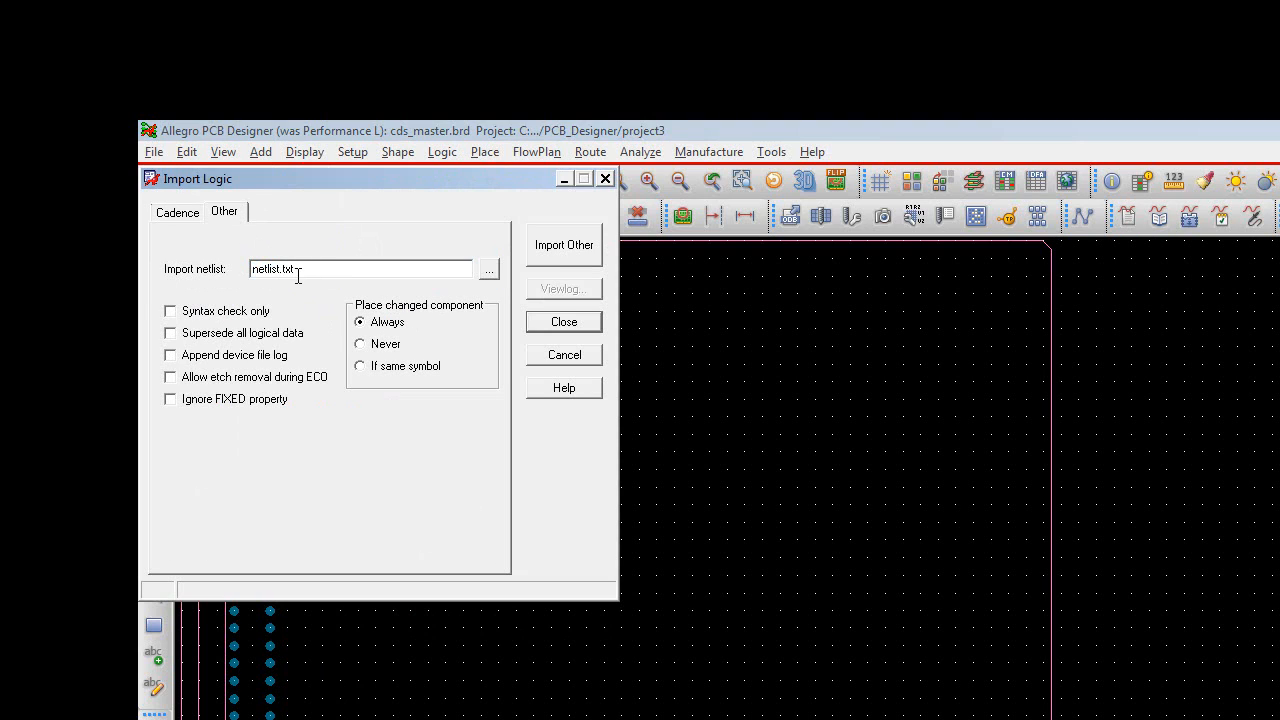
key("Left")
key("Left")
key("Left")
key("Left")
key("BackSpace")
key("BackSpace")
key("BackSpace")
key("BackSpace")
key("BackSpace")
key("BackSpace")
key("BackSpace")
type("3rdparty")
left_click(536, 248)
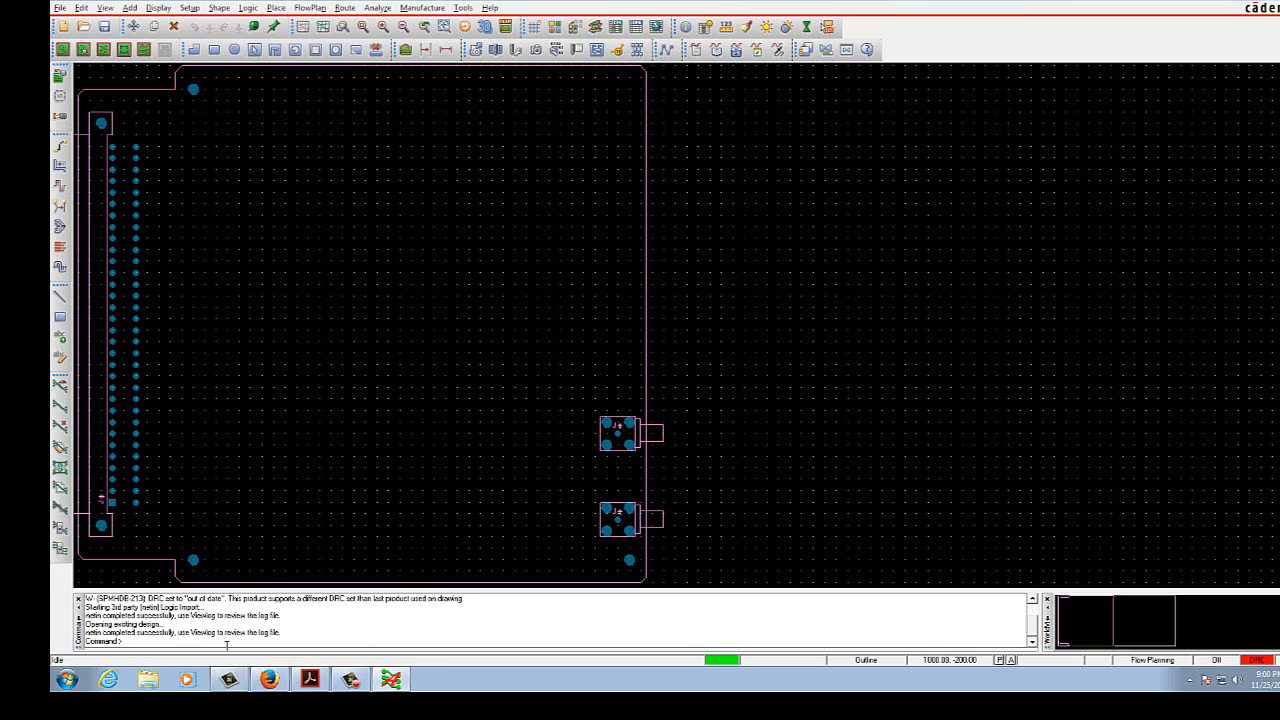
- Review the netlist import log through to its warning and error totals, and close it
left_click(61, 10)
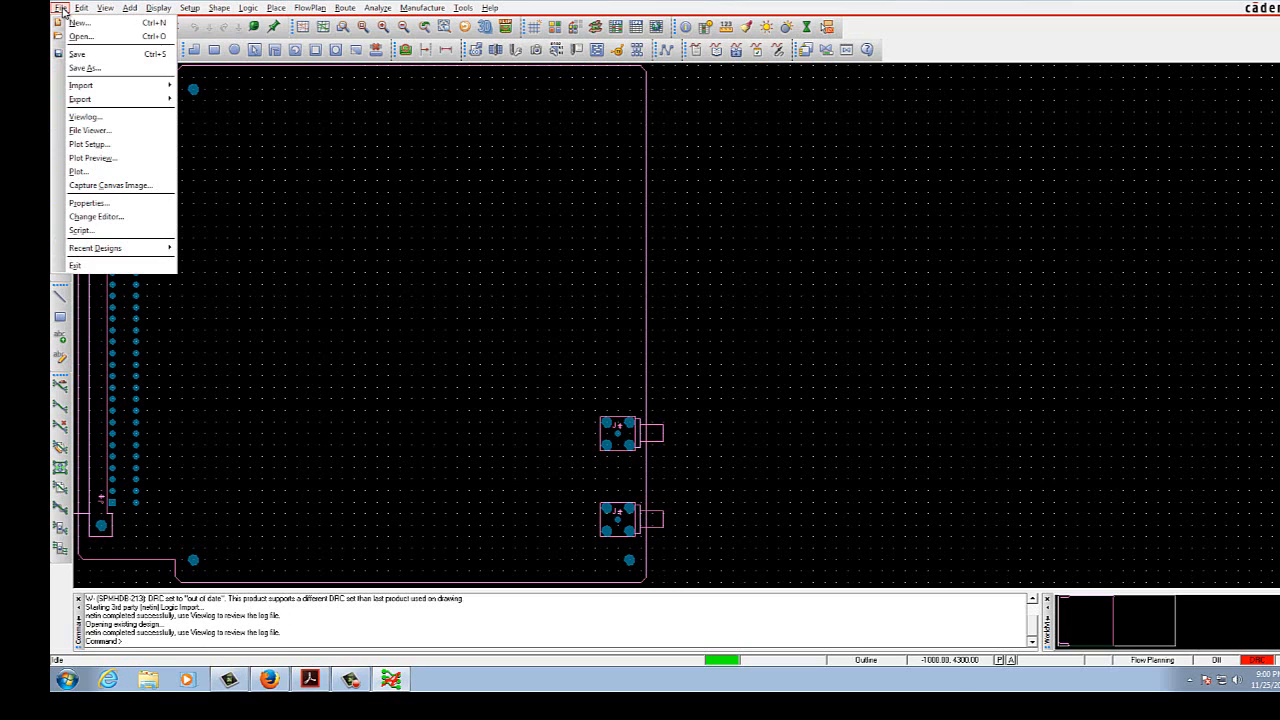
left_click(84, 117)
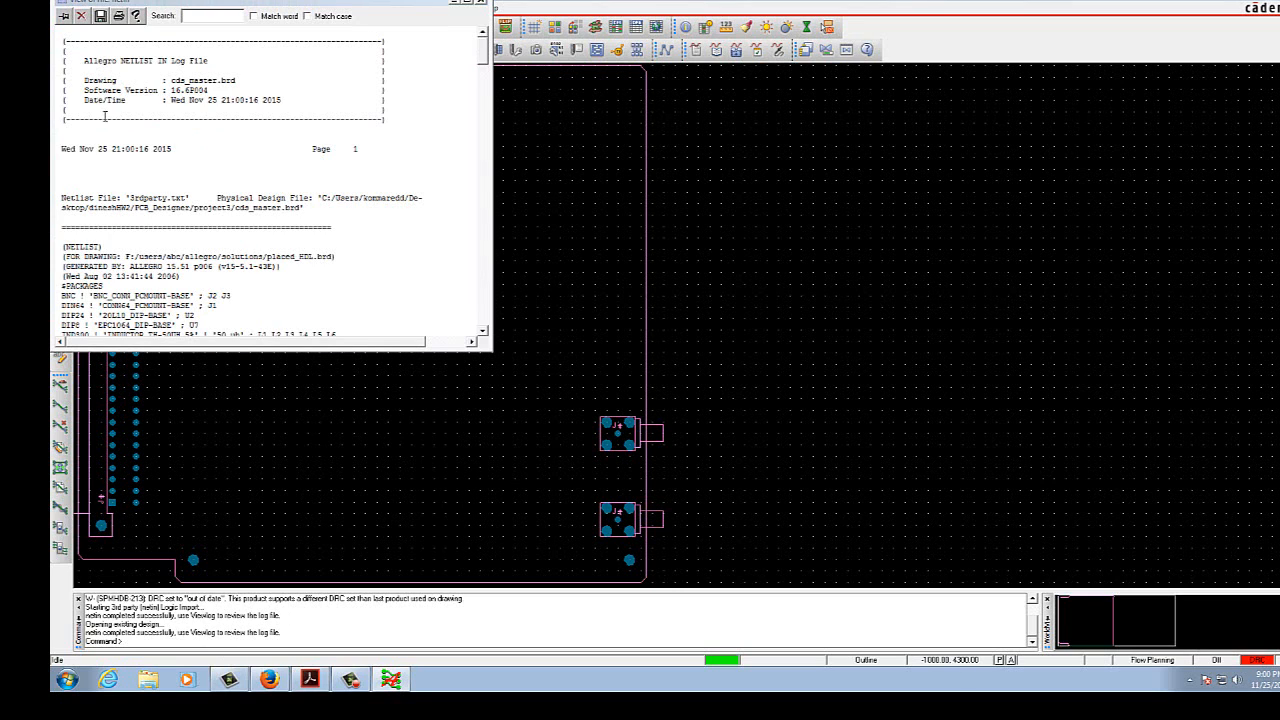
left_click(467, 4)
scroll(640, 340, "down", 20)
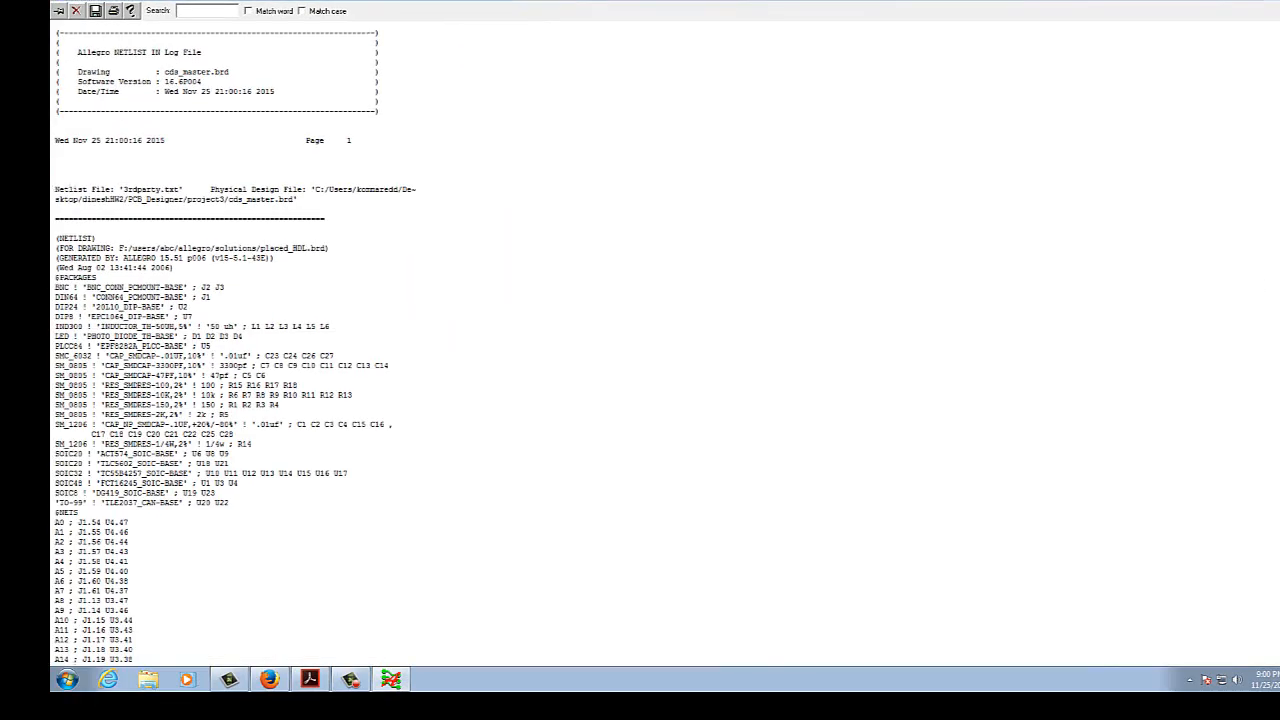
scroll(640, 340, "down", 20)
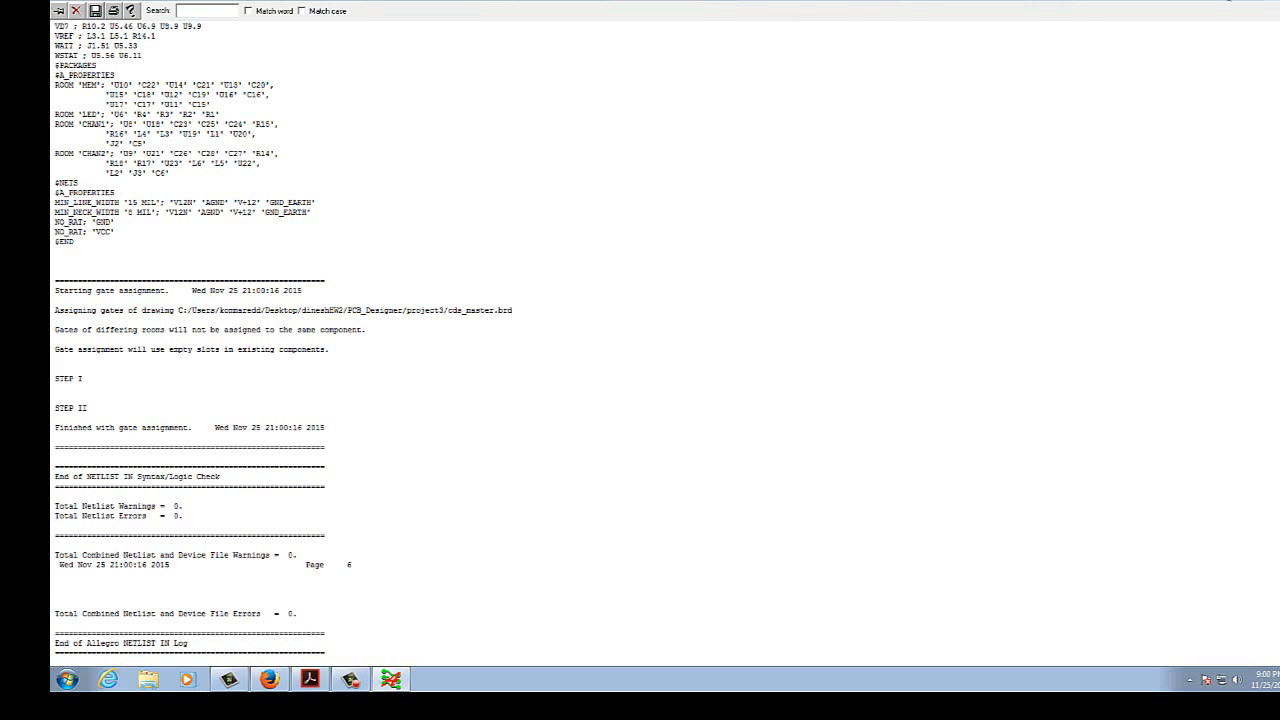
left_click(1271, 0)
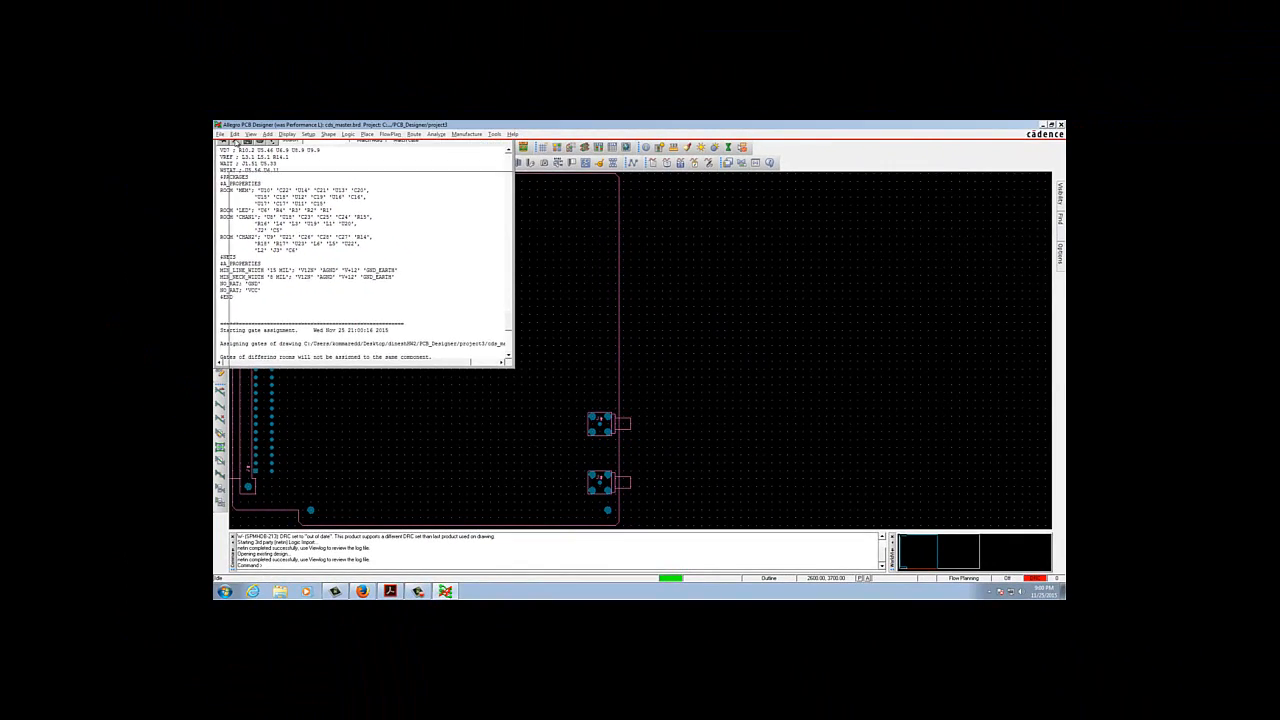
left_click(237, 146)
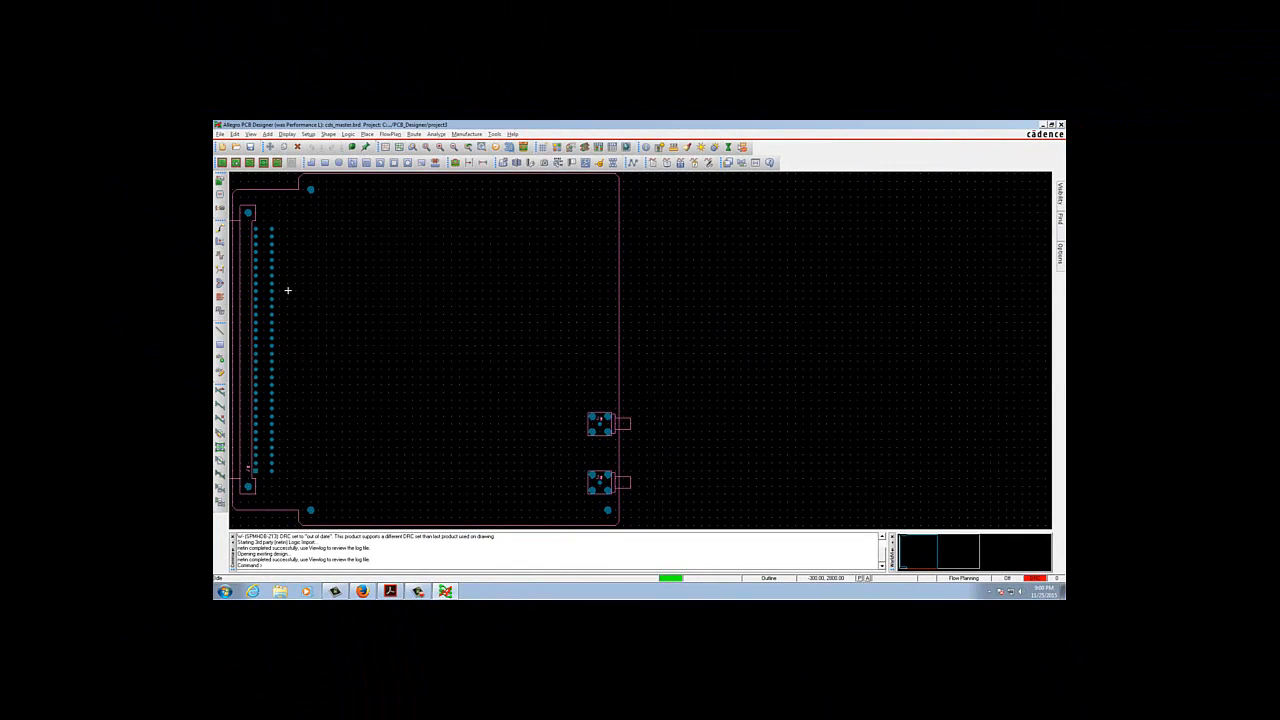
- Check the board's status summary for unplaced symbols, unrouted nets and DRC errors
left_click(287, 134)
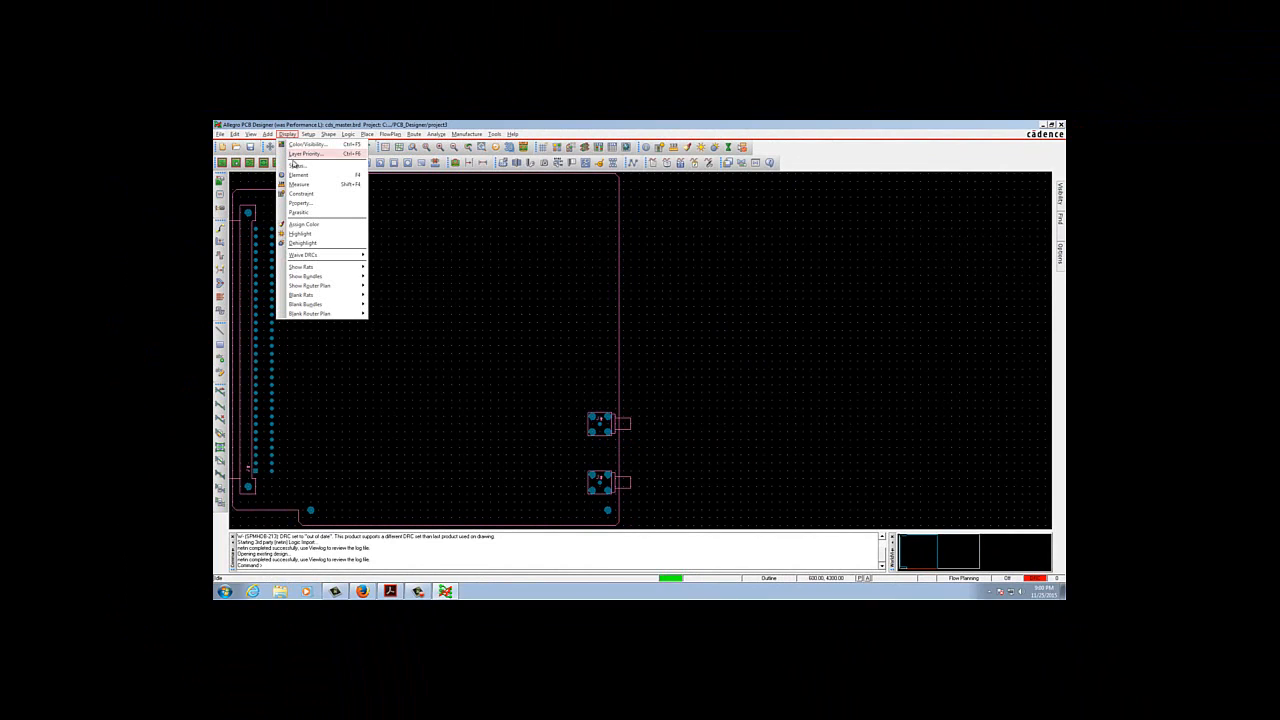
left_click(296, 165)
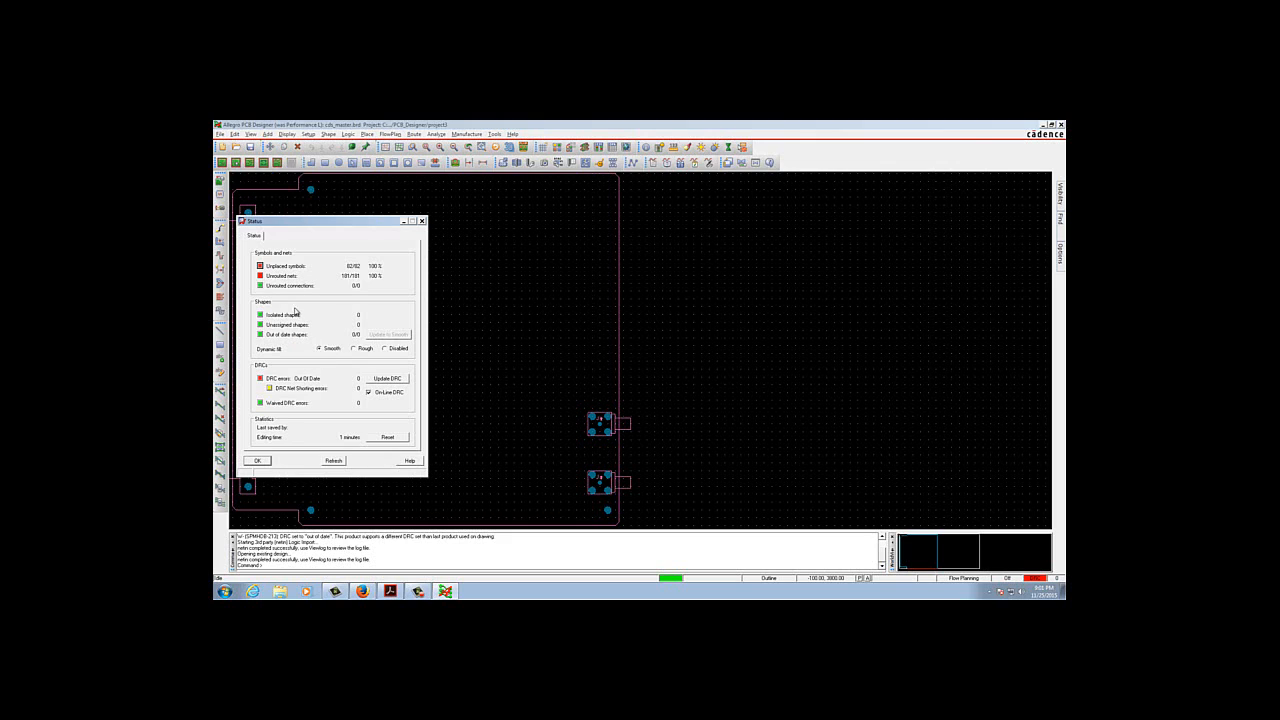
left_click(258, 461)
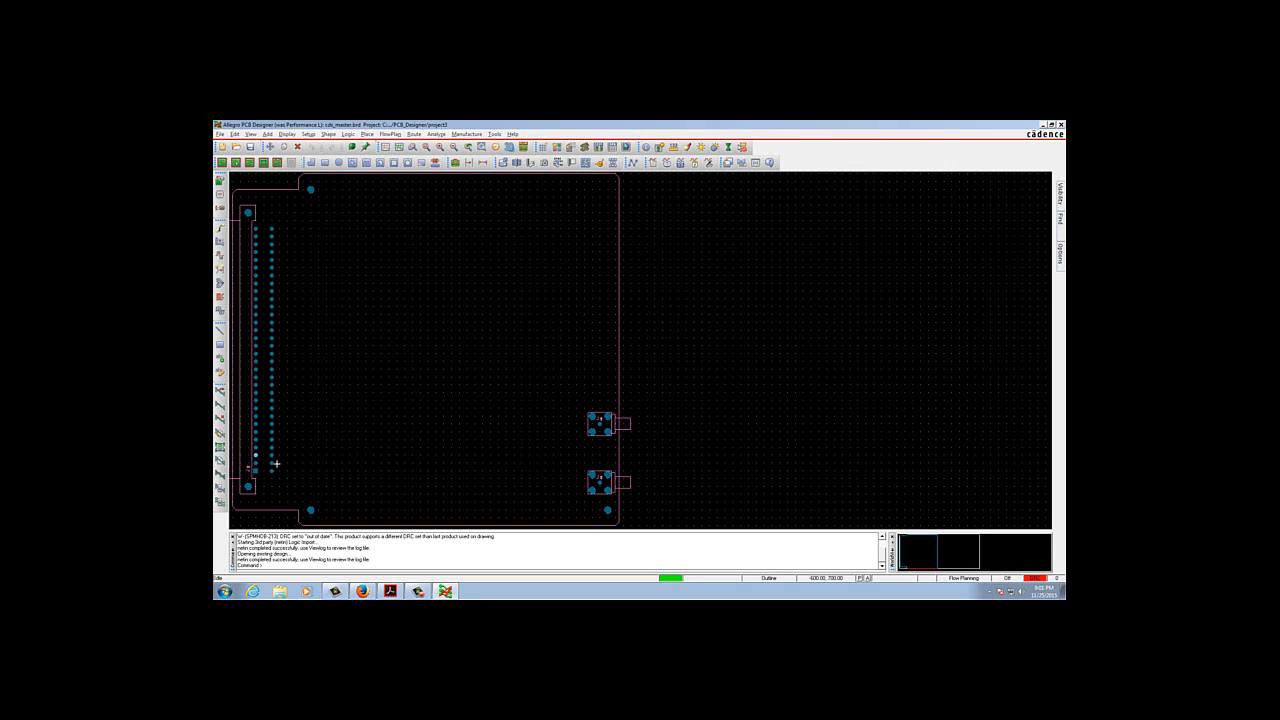
- Save the board as unplaced.brd in the project3 folder, overwriting the existing file
left_click(221, 134)
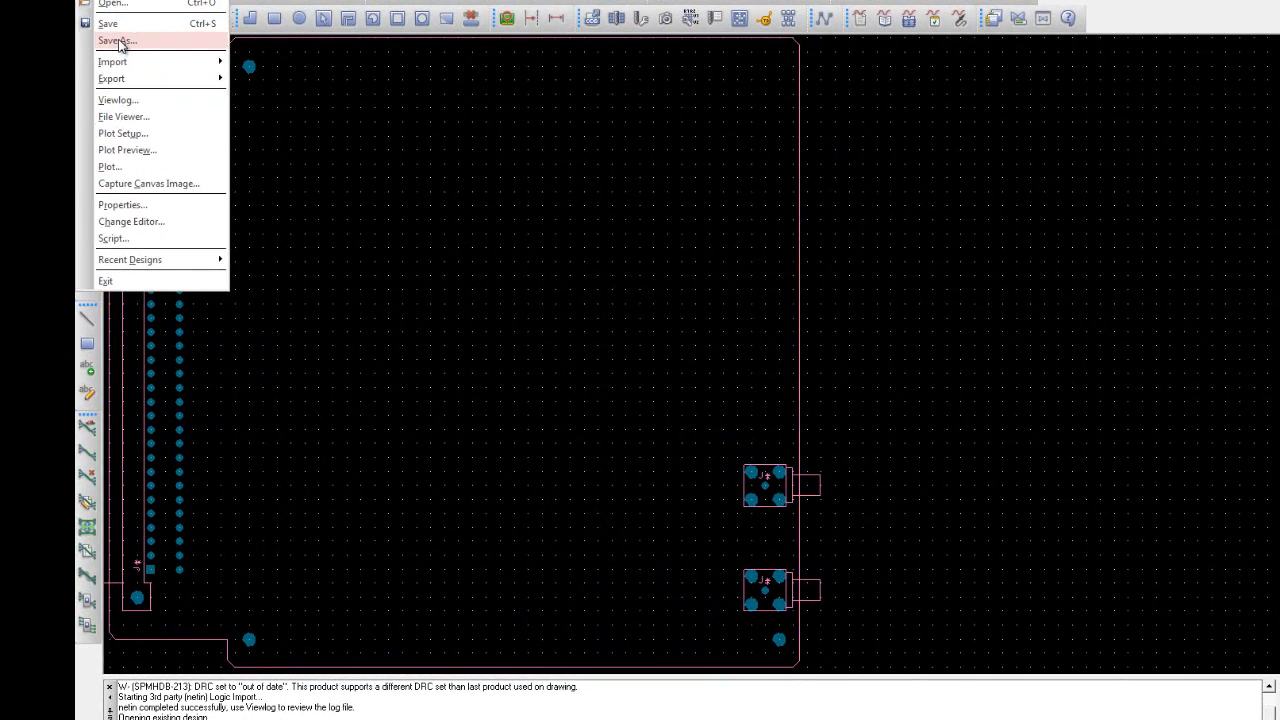
left_click(237, 176)
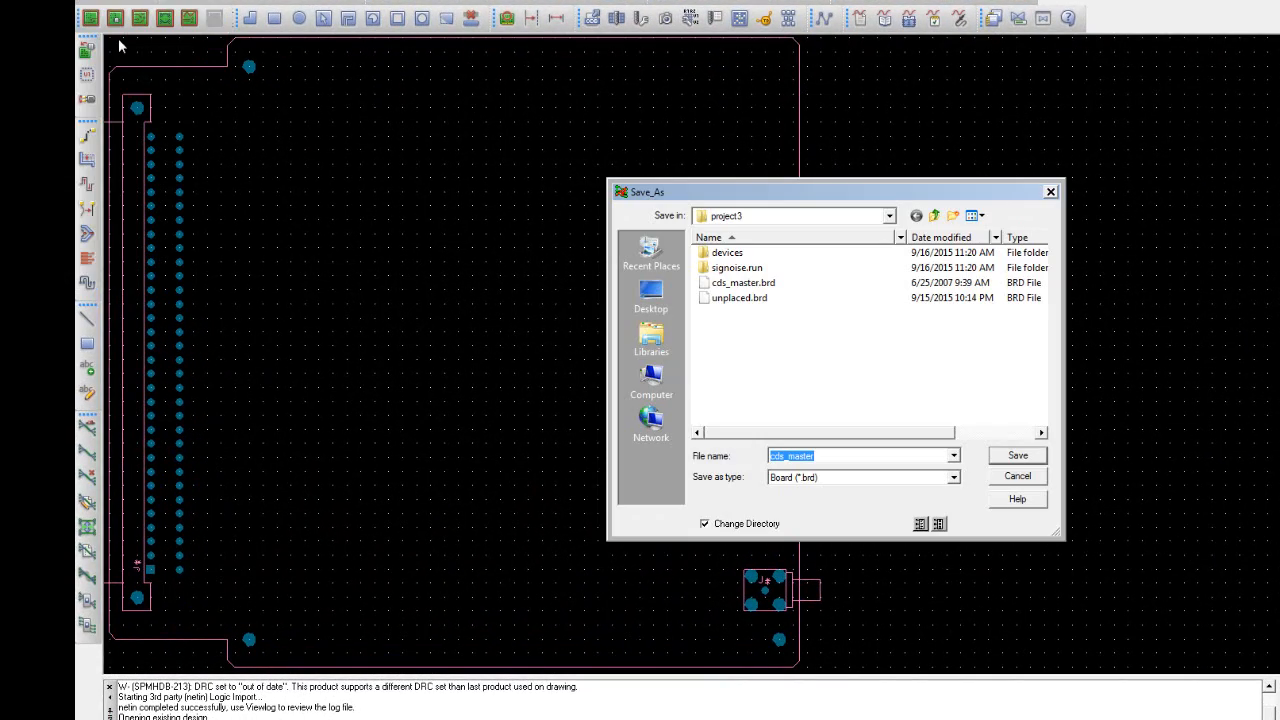
type("unp")
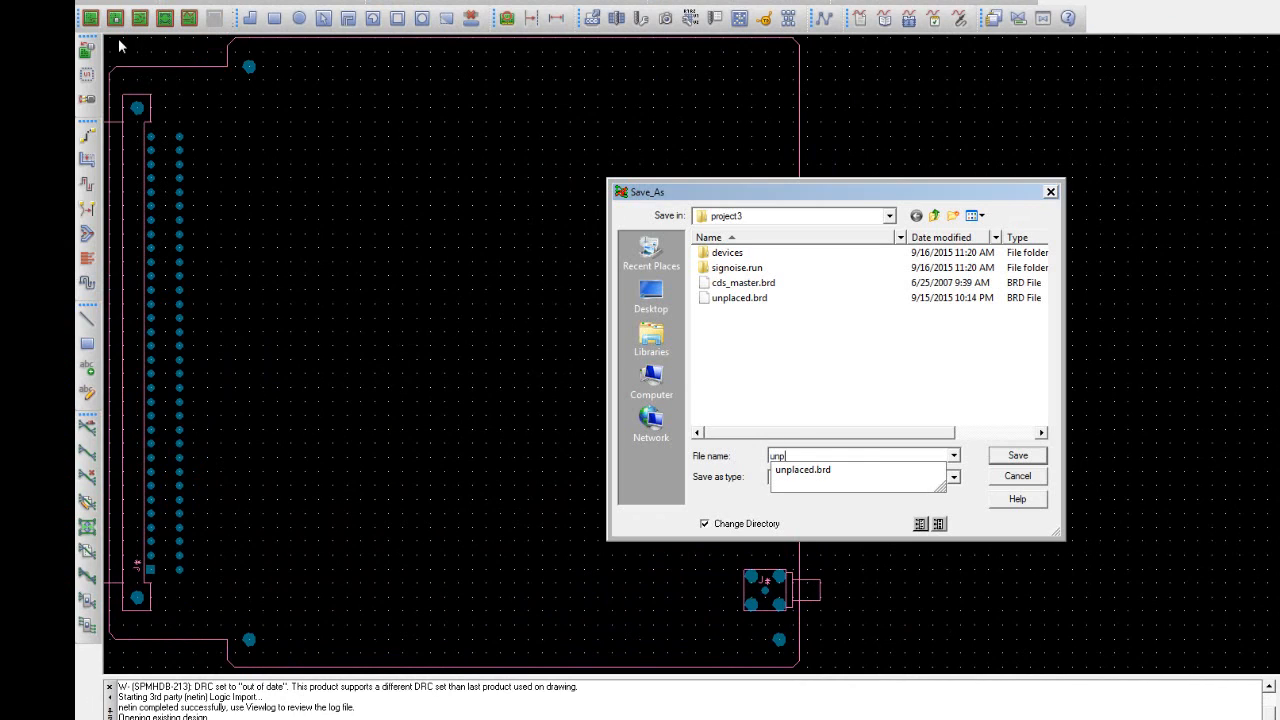
type("laced")
left_click(826, 472)
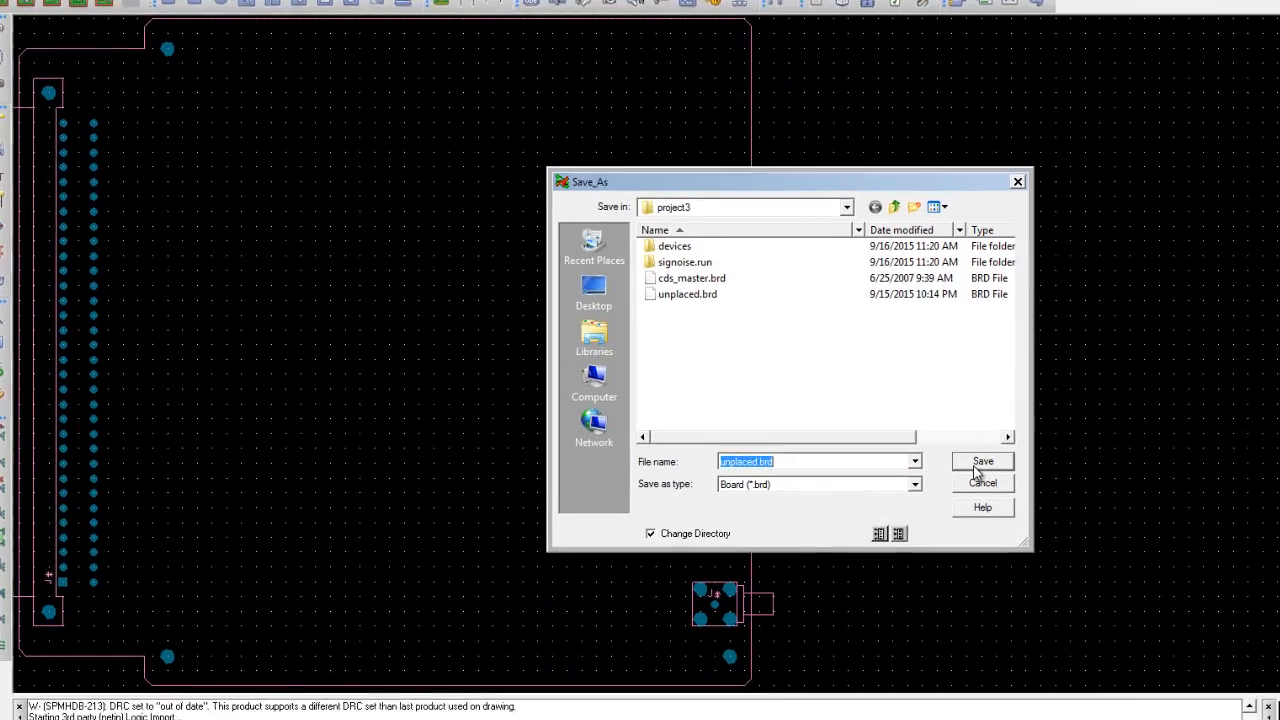
left_click(900, 480)
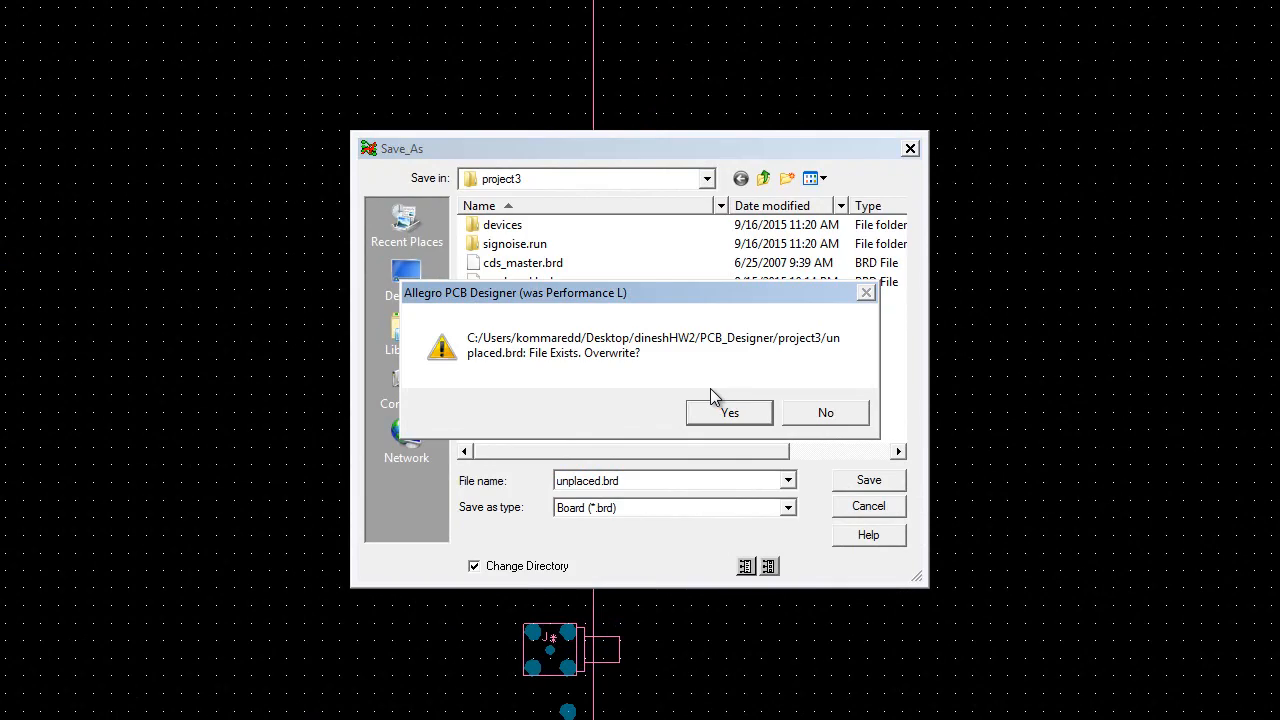
left_click_drag(660, 292, 633, 356)
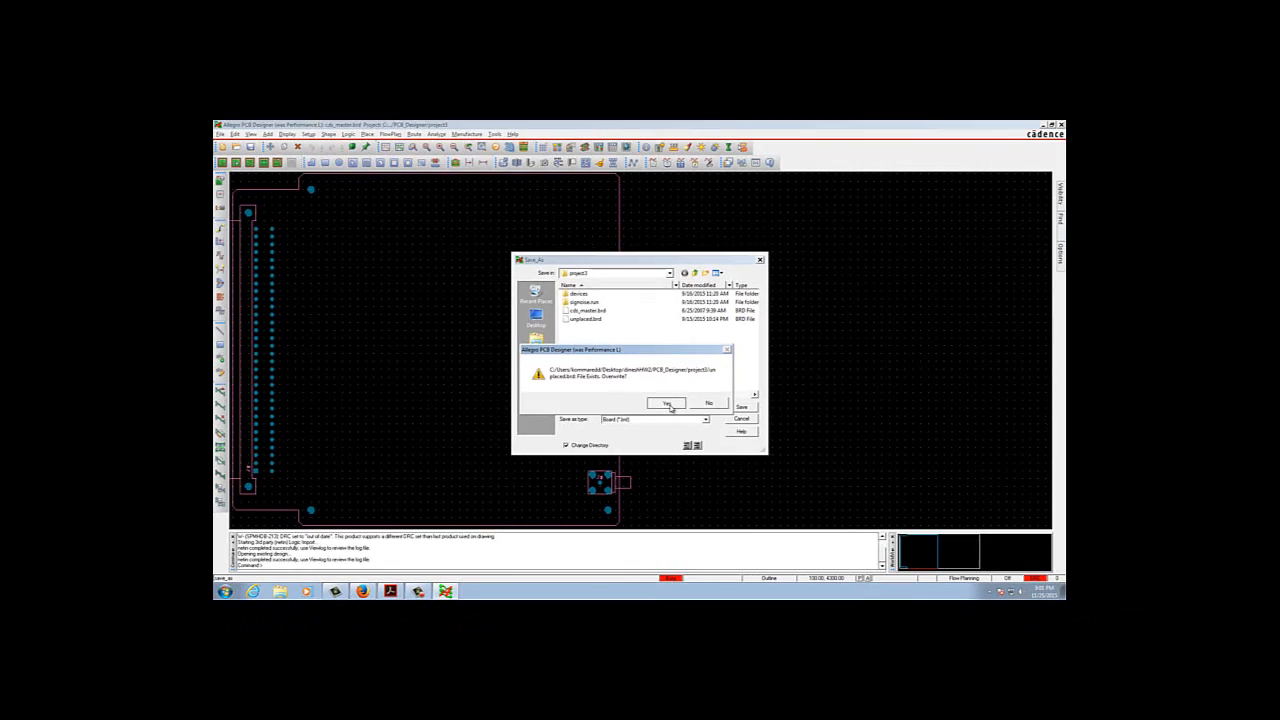
left_click(699, 466)
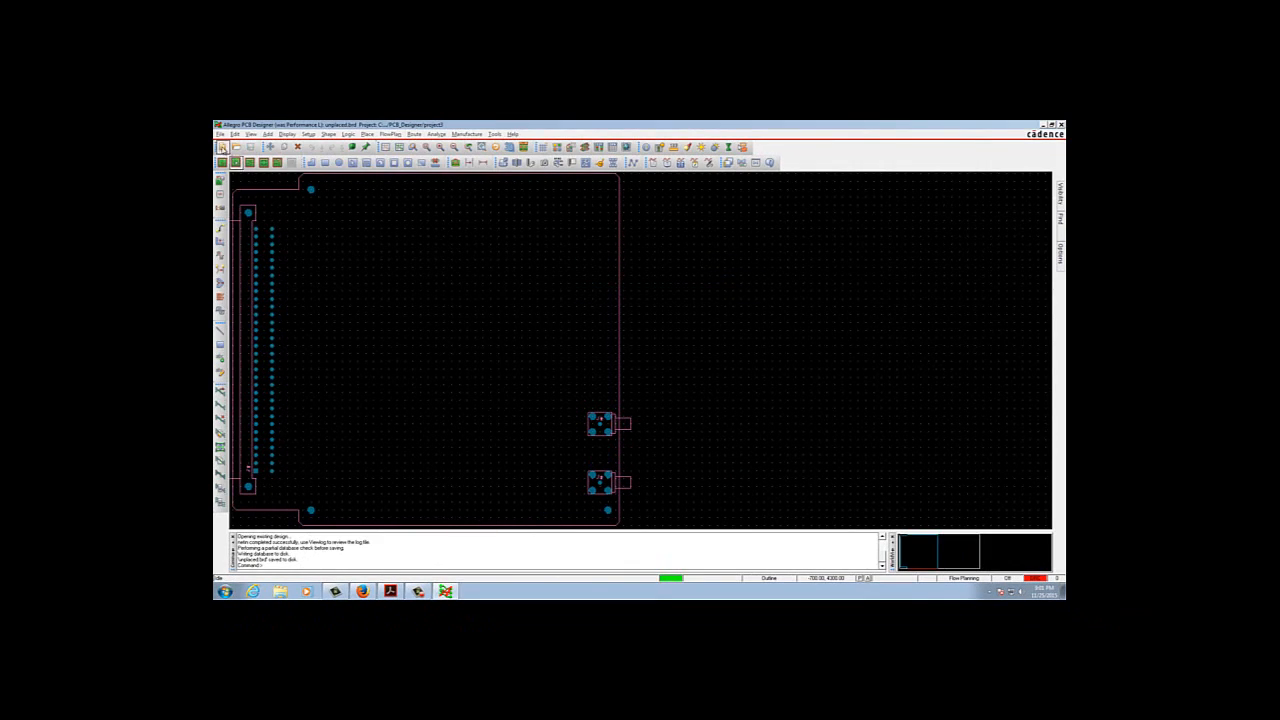
- Exit PCB Editor
left_click(220, 133)
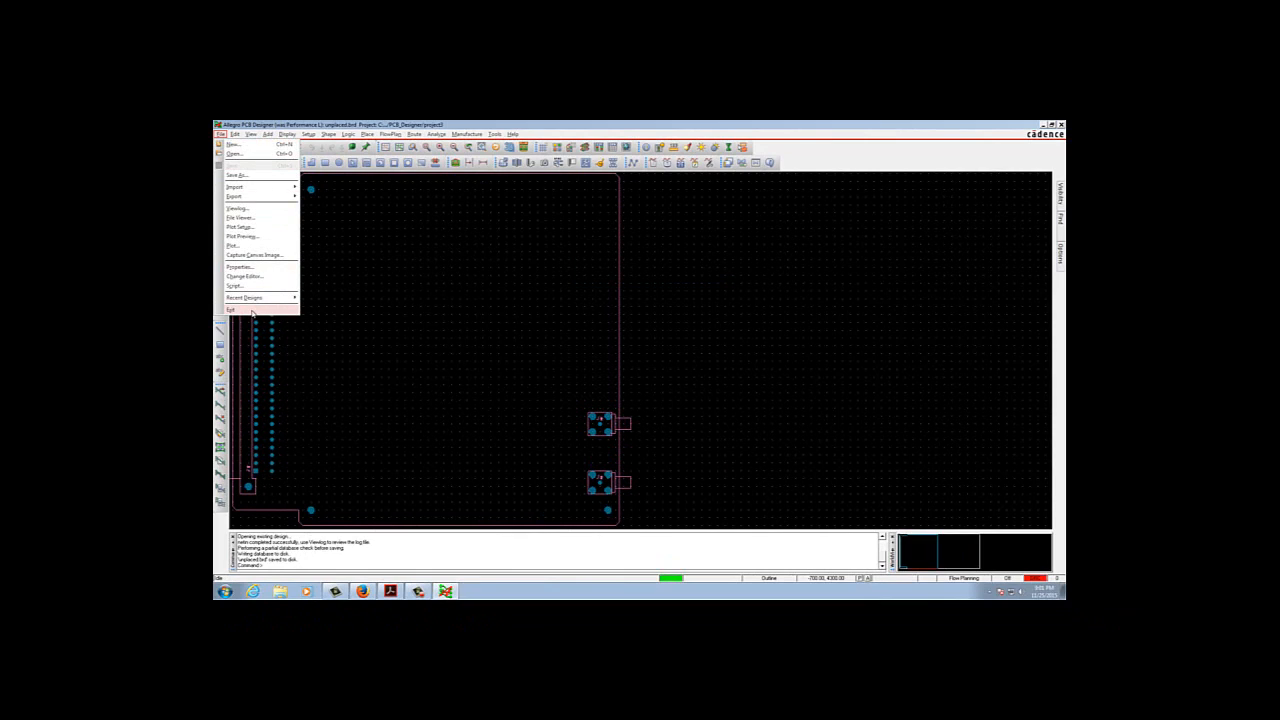
left_click(252, 312)
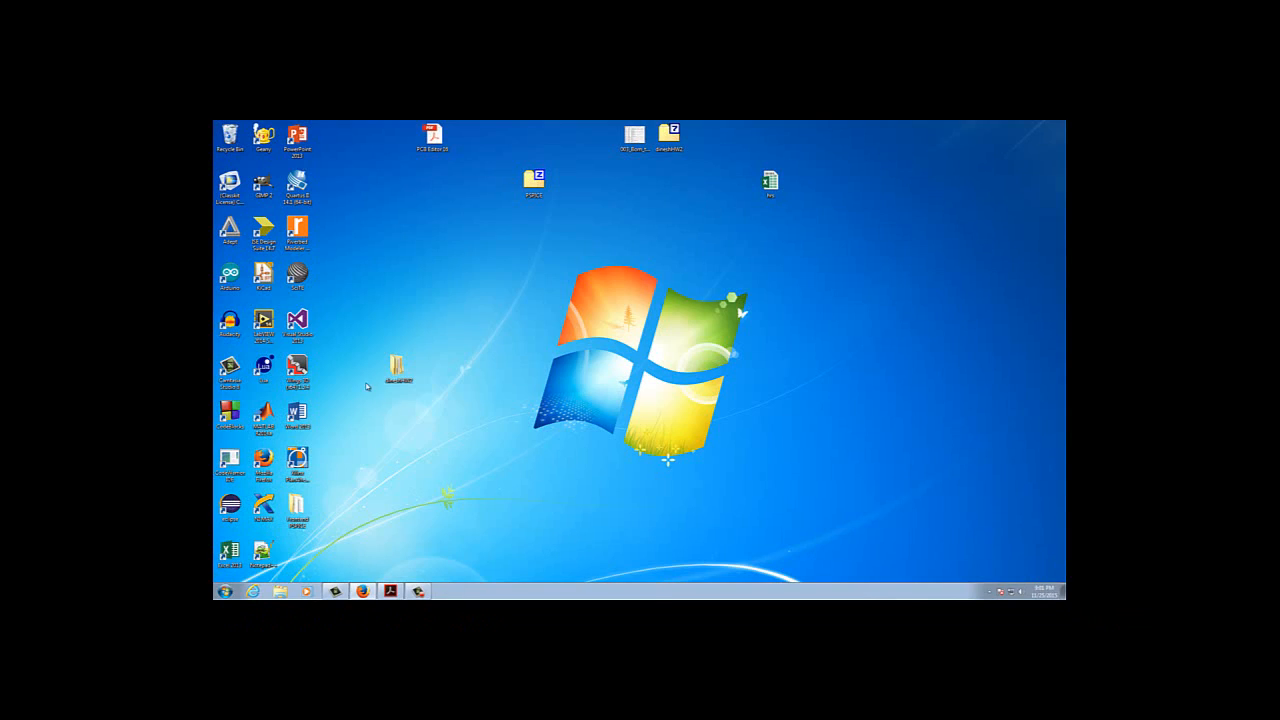